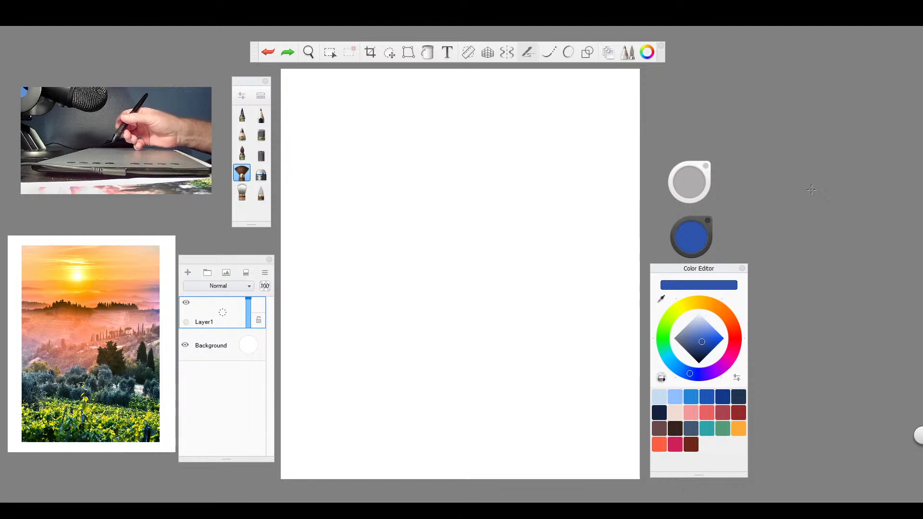
- Change the Background layer's colour from the colour wheel to a pale warm cream
{"action": "left_click", "coordinate": [248, 342]}
{"action": "left_click", "coordinate": [253, 322]}
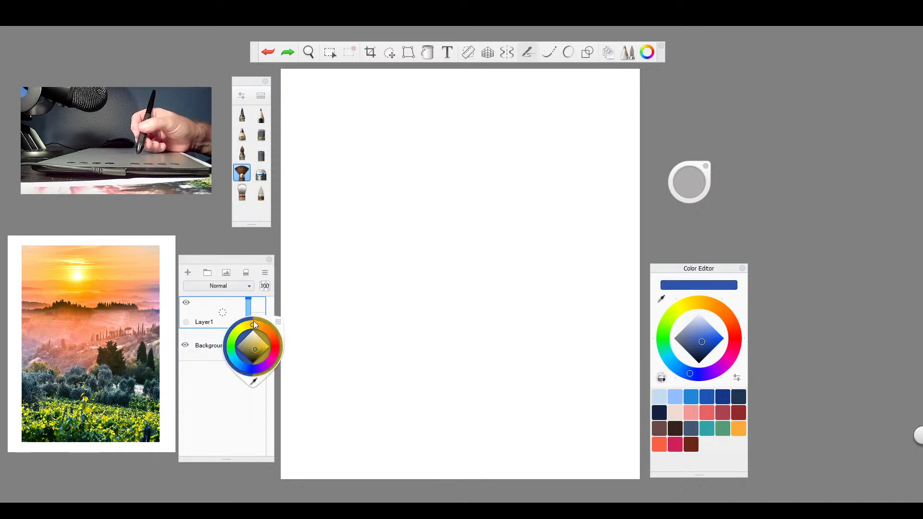
{"action": "left_click", "coordinate": [260, 339]}
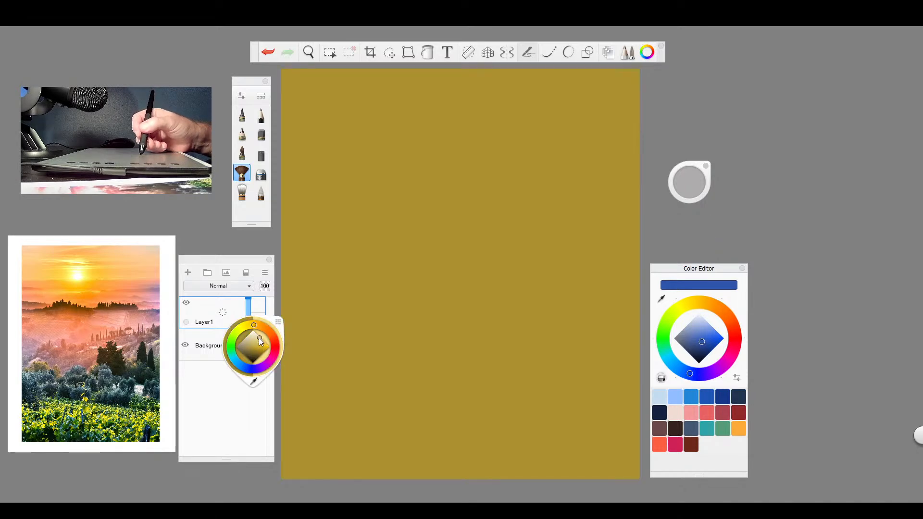
{"action": "left_click", "coordinate": [258, 337]}
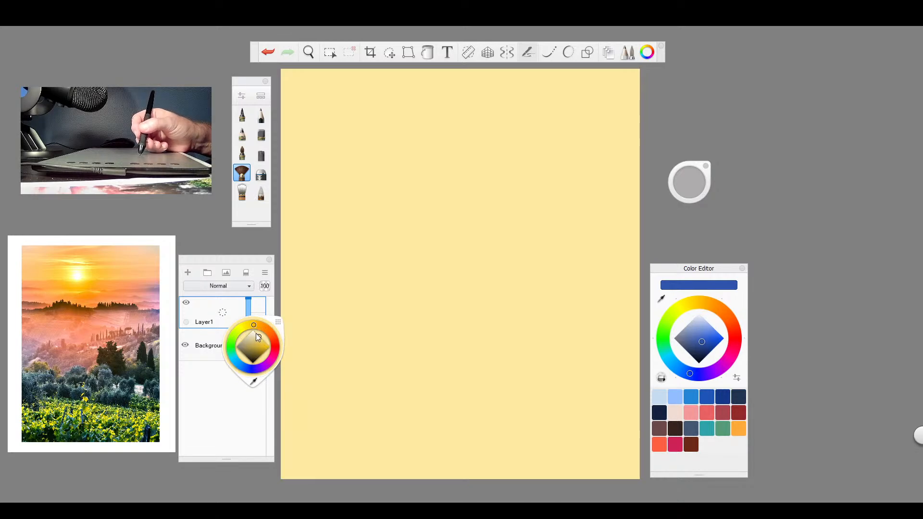
{"action": "left_click", "coordinate": [257, 337]}
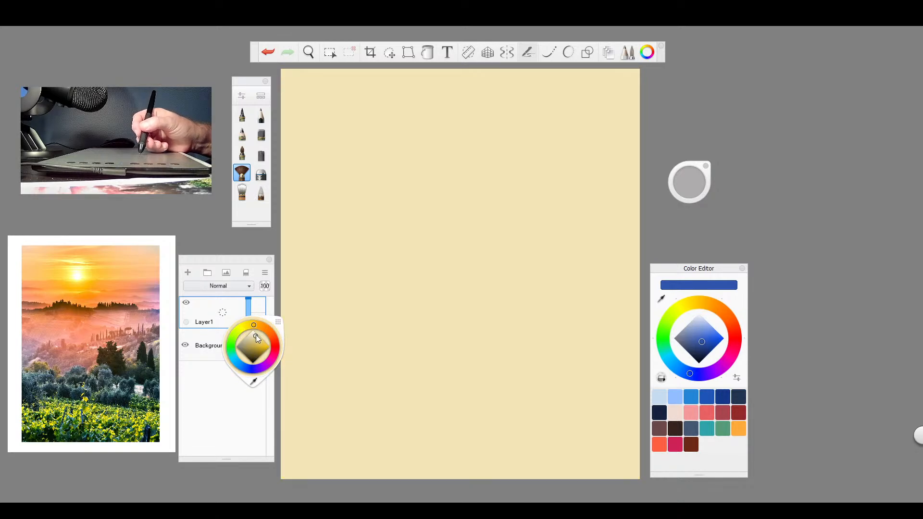
{"action": "left_click", "coordinate": [256, 335]}
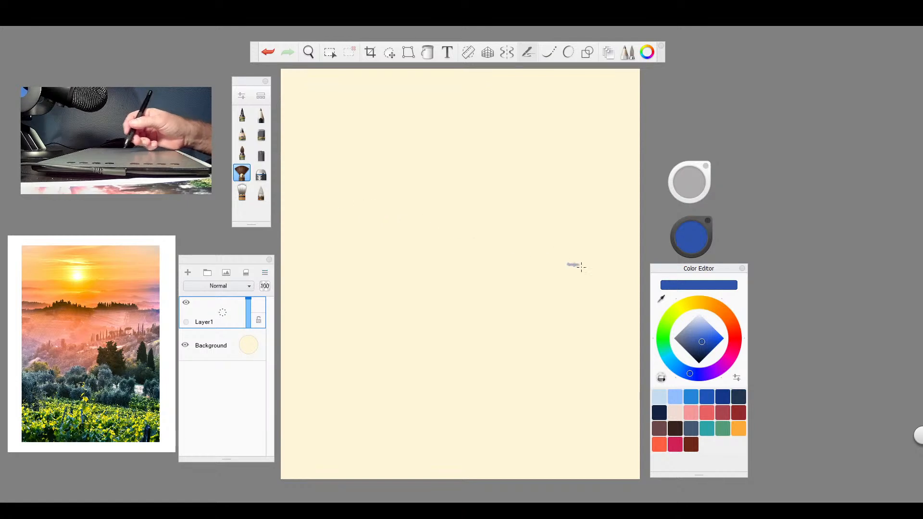
- Paint soft, overlapping orange cloud bands across the upper sky on Layer1 with a larger soft watery brush in light orange
{"action": "left_click", "coordinate": [708, 304]}
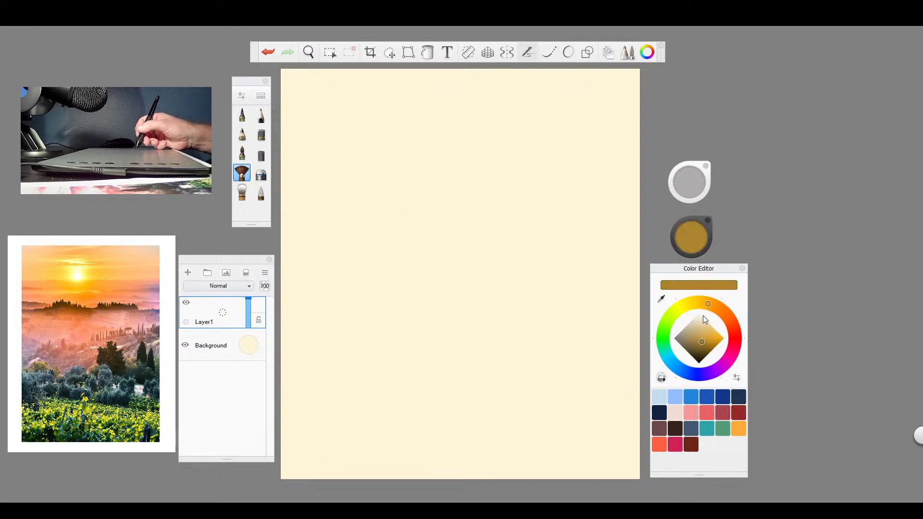
{"action": "left_click", "coordinate": [739, 428]}
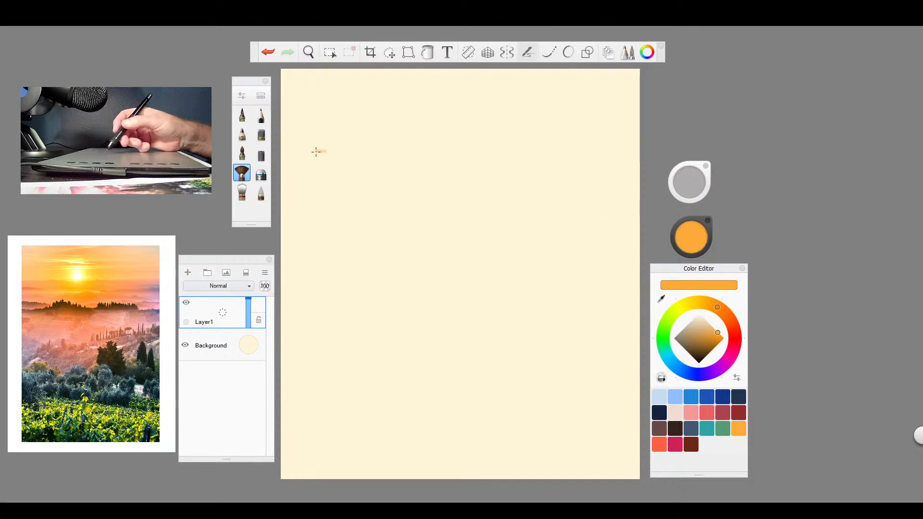
{"action": "left_click", "coordinate": [241, 153]}
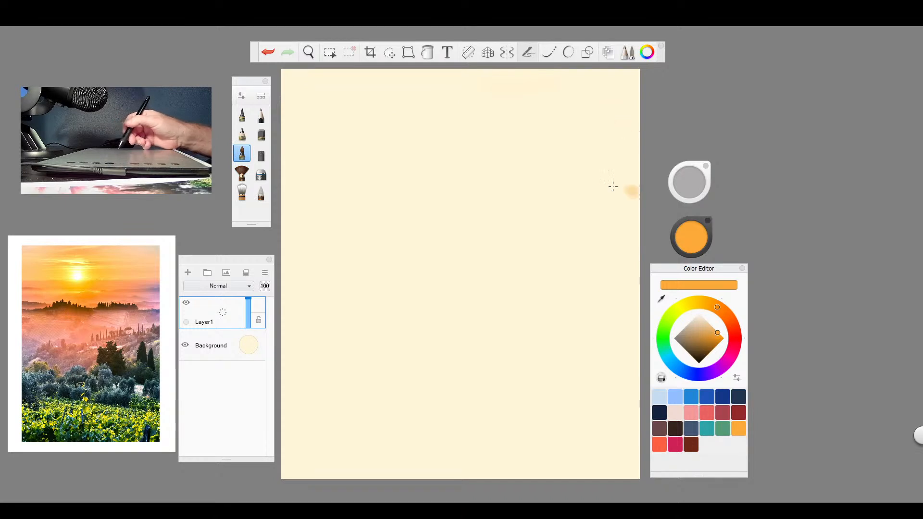
{"action": "left_click_drag", "start_coordinate": [689, 184], "coordinate": [691, 189]}
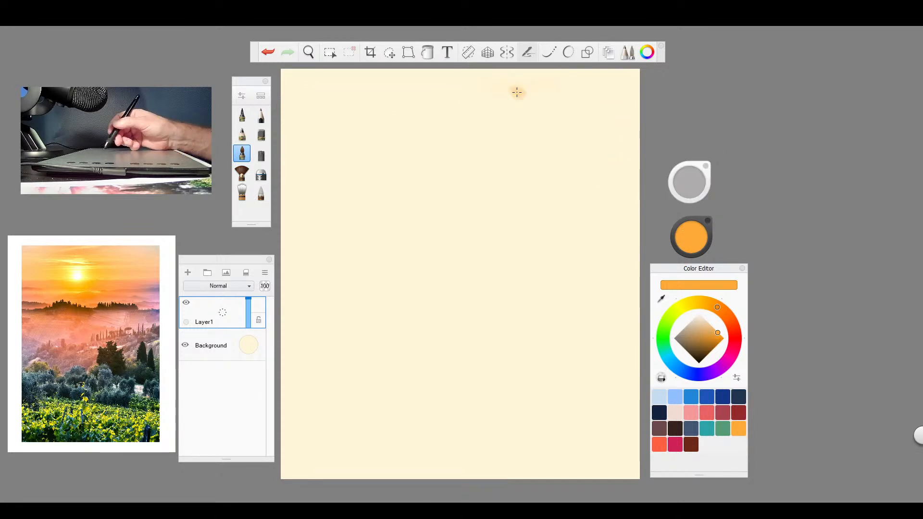
{"action": "left_click_drag", "start_coordinate": [517, 92], "coordinate": [639, 84]}
{"action": "mouse_move", "coordinate": [392, 89]}
{"action": "left_mouse_down"}
{"action": "mouse_move", "coordinate": [641, 86]}
{"action": "mouse_move", "coordinate": [365, 89]}
{"action": "mouse_move", "coordinate": [379, 80]}
{"action": "left_mouse_up"}
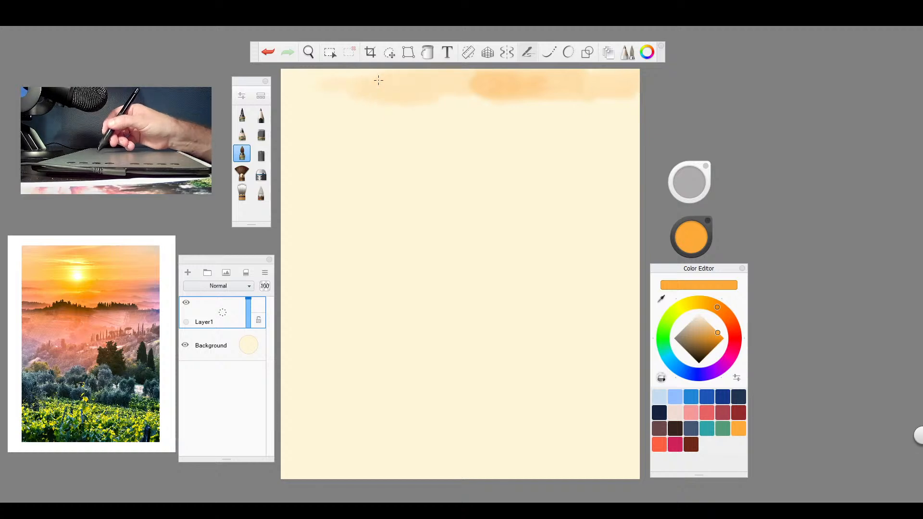
{"action": "mouse_move", "coordinate": [457, 79]}
{"action": "left_mouse_down"}
{"action": "mouse_move", "coordinate": [382, 78]}
{"action": "mouse_move", "coordinate": [506, 92]}
{"action": "left_mouse_up"}
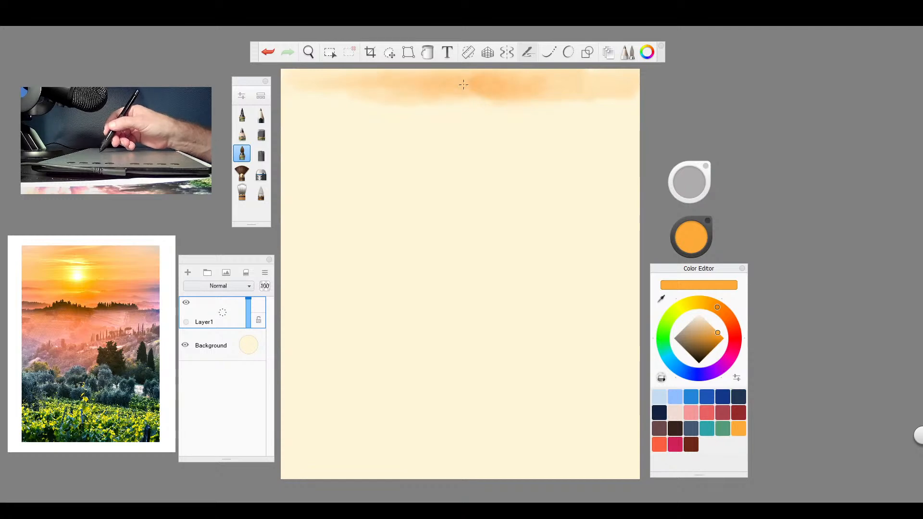
{"action": "mouse_move", "coordinate": [463, 84]}
{"action": "left_mouse_down"}
{"action": "mouse_move", "coordinate": [288, 79]}
{"action": "mouse_move", "coordinate": [625, 96]}
{"action": "mouse_move", "coordinate": [481, 113]}
{"action": "mouse_move", "coordinate": [464, 85]}
{"action": "mouse_move", "coordinate": [462, 98]}
{"action": "mouse_move", "coordinate": [625, 116]}
{"action": "mouse_move", "coordinate": [557, 82]}
{"action": "mouse_move", "coordinate": [462, 99]}
{"action": "mouse_move", "coordinate": [423, 79]}
{"action": "left_mouse_up"}
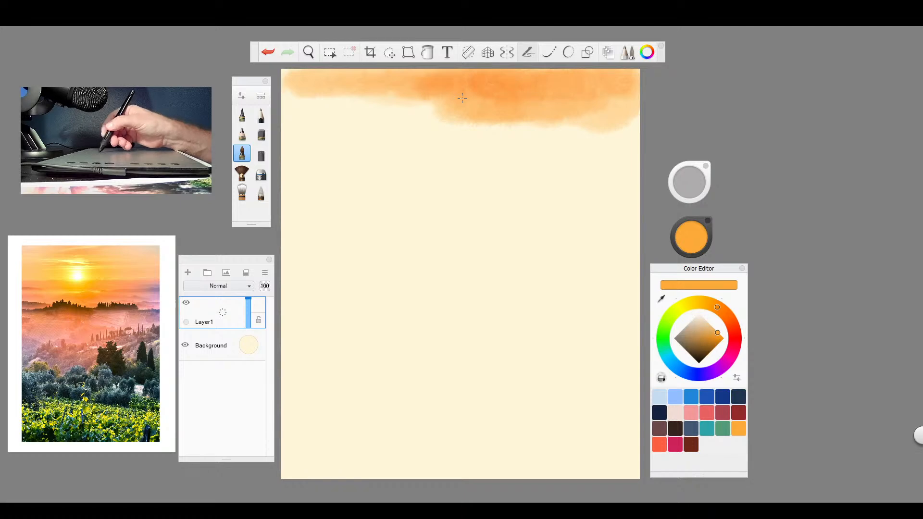
{"action": "left_click", "coordinate": [552, 154]}
{"action": "left_click_drag", "start_coordinate": [552, 153], "coordinate": [621, 128]}
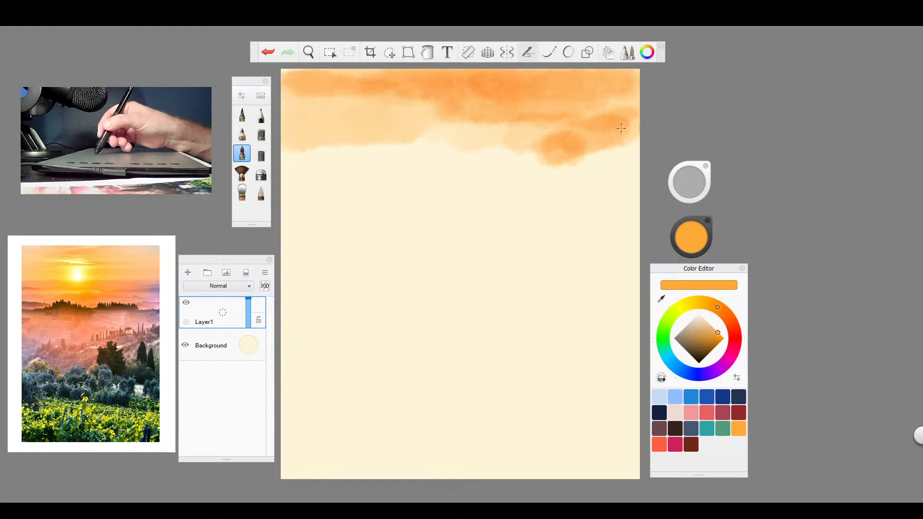
- Paint a wide horizontal orange cloud band across the lower sky, leaving a pale gap beneath the upper clouds
{"action": "mouse_move", "coordinate": [622, 177]}
{"action": "left_mouse_down"}
{"action": "mouse_move", "coordinate": [488, 190]}
{"action": "mouse_move", "coordinate": [389, 183]}
{"action": "left_mouse_up"}
{"action": "left_click_drag", "start_coordinate": [490, 185], "coordinate": [322, 187]}
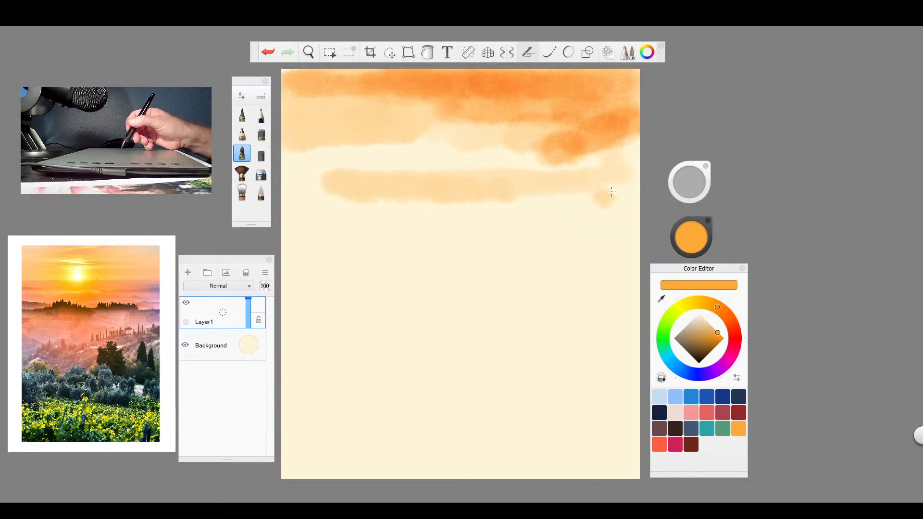
{"action": "left_click_drag", "start_coordinate": [613, 193], "coordinate": [614, 192]}
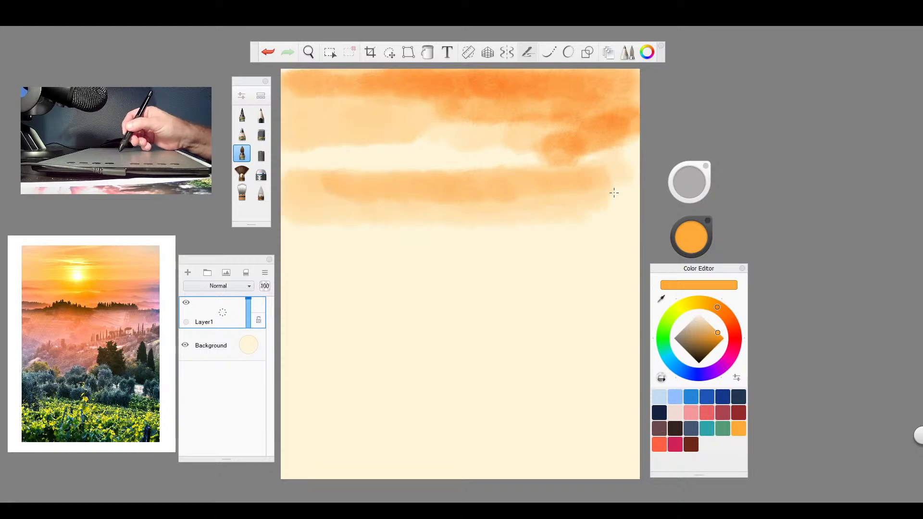
{"action": "left_click_drag", "start_coordinate": [635, 164], "coordinate": [439, 159]}
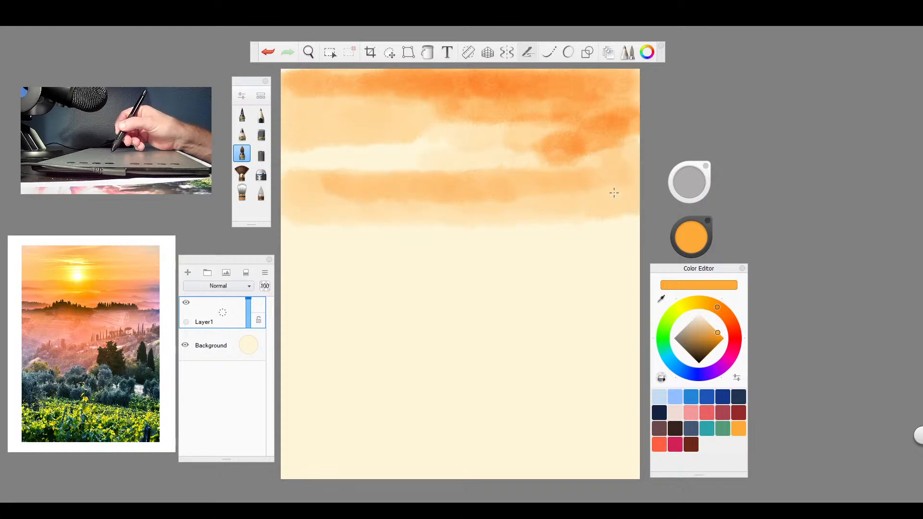
{"action": "left_click_drag", "start_coordinate": [624, 229], "coordinate": [295, 230]}
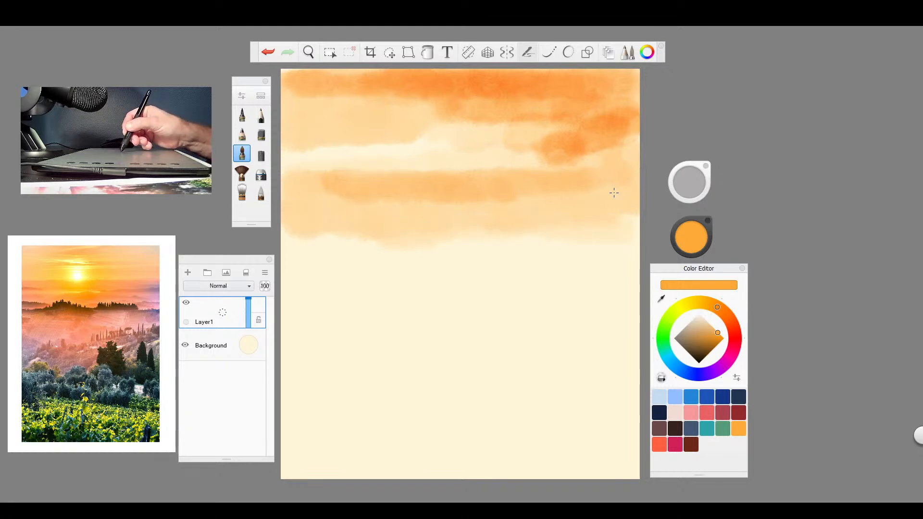
{"action": "left_click_drag", "start_coordinate": [553, 206], "coordinate": [564, 209]}
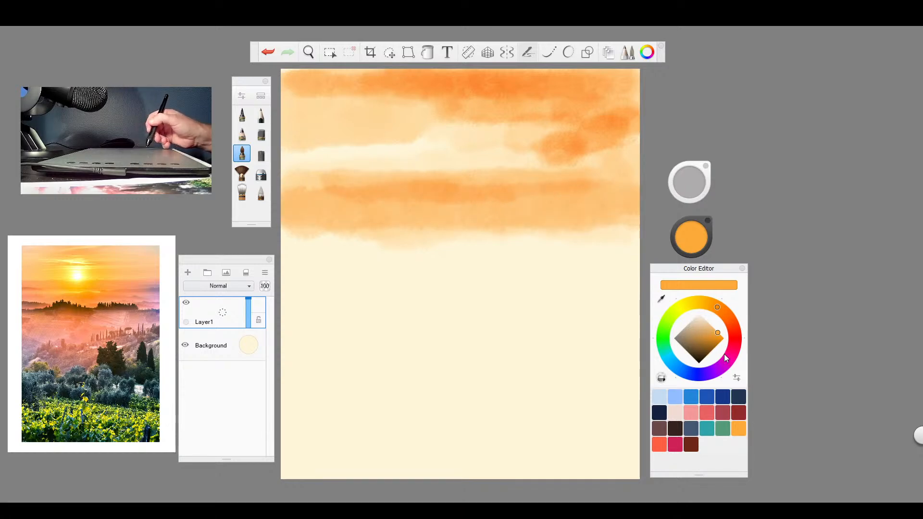
- Dab a soft white sun glow into the pale gap between the orange cloud bands, slightly left of the canvas centre
{"action": "mouse_move", "coordinate": [685, 300]}
{"action": "left_mouse_down"}
{"action": "mouse_move", "coordinate": [676, 310]}
{"action": "mouse_move", "coordinate": [699, 314]}
{"action": "left_mouse_up"}
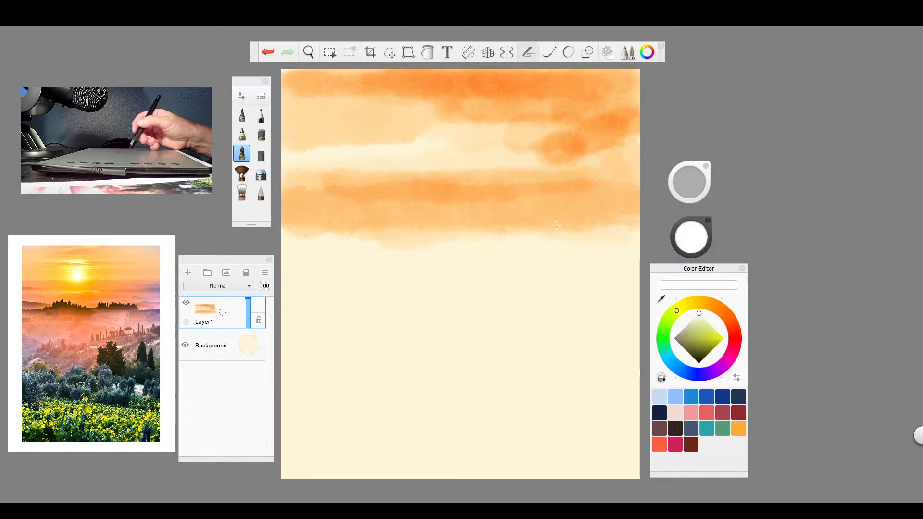
{"action": "left_click_drag", "start_coordinate": [693, 181], "coordinate": [693, 181]}
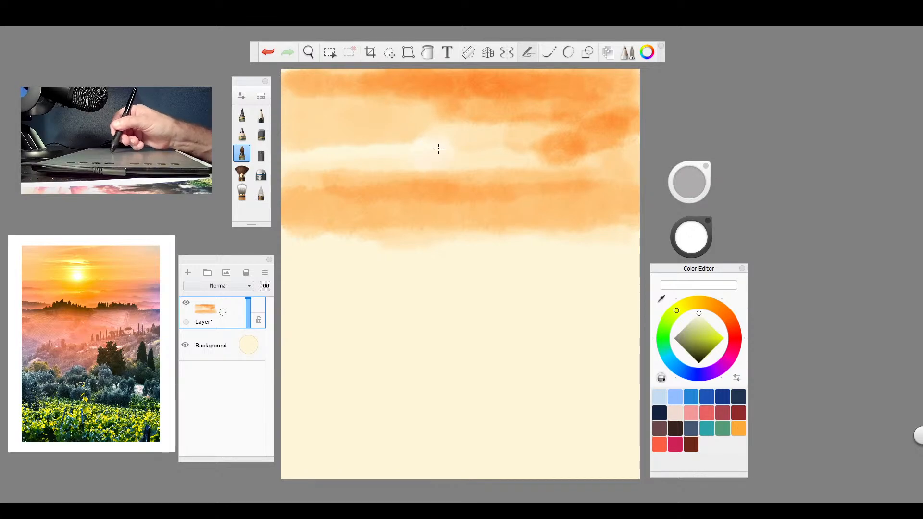
{"action": "left_click_drag", "start_coordinate": [435, 146], "coordinate": [443, 168]}
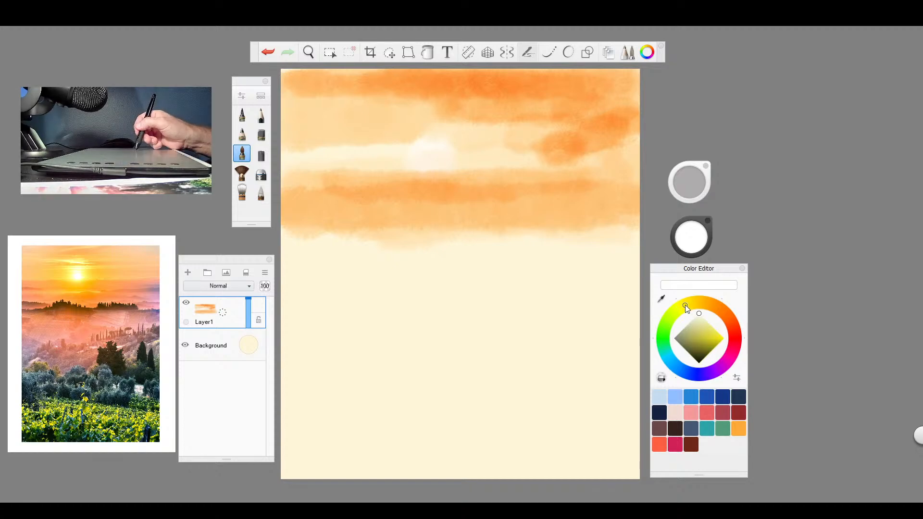
- Glaze bright yellow around the sun and outward over the lighter areas of the sky
{"action": "left_click_drag", "start_coordinate": [701, 315], "coordinate": [719, 331]}
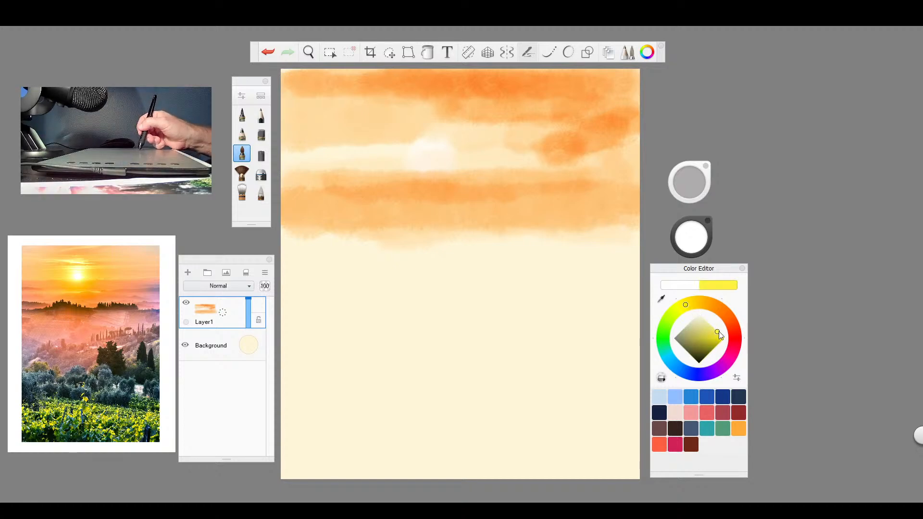
{"action": "mouse_move", "coordinate": [423, 137]}
{"action": "left_mouse_down"}
{"action": "mouse_move", "coordinate": [406, 152]}
{"action": "mouse_move", "coordinate": [462, 149]}
{"action": "left_mouse_up"}
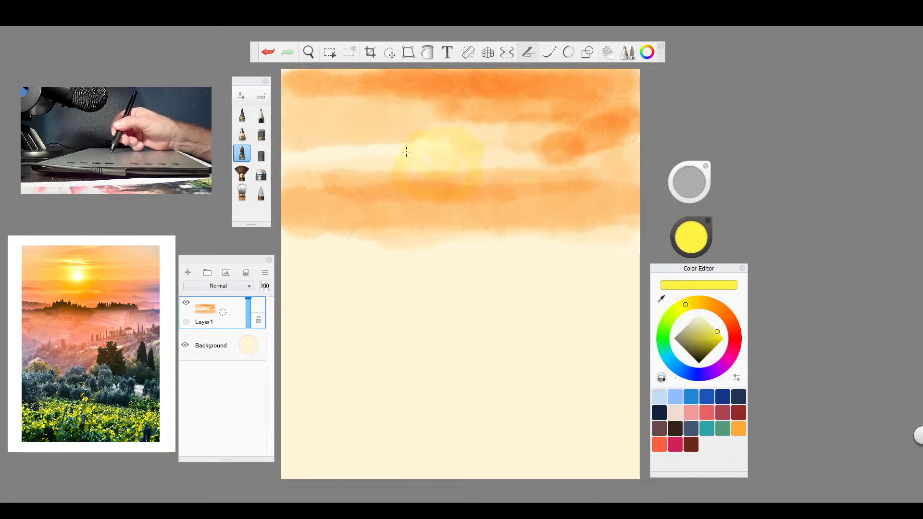
{"action": "mouse_move", "coordinate": [406, 152]}
{"action": "left_mouse_down"}
{"action": "mouse_move", "coordinate": [375, 161]}
{"action": "mouse_move", "coordinate": [406, 152]}
{"action": "left_mouse_up"}
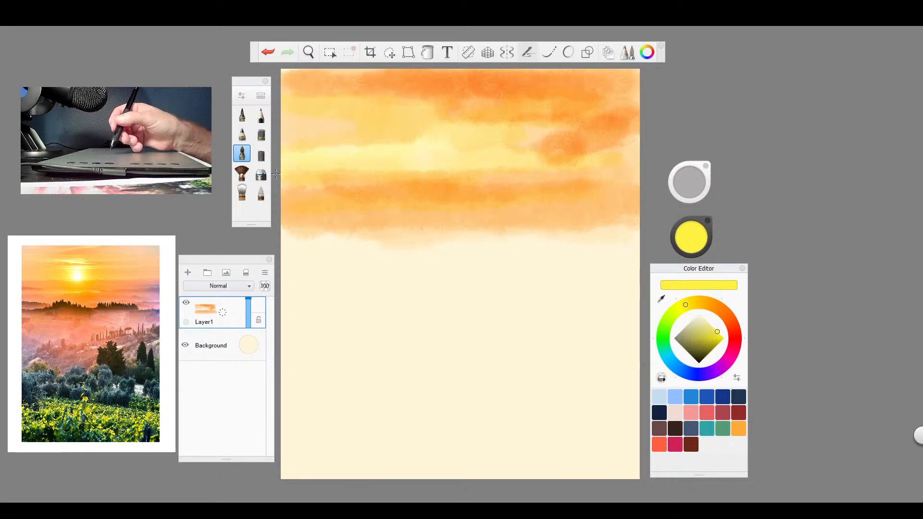
- Paint a more opaque pale-yellow sun over the white glow with the flat-ended brush, undoing the first trial stroke
{"action": "left_click", "coordinate": [261, 153]}
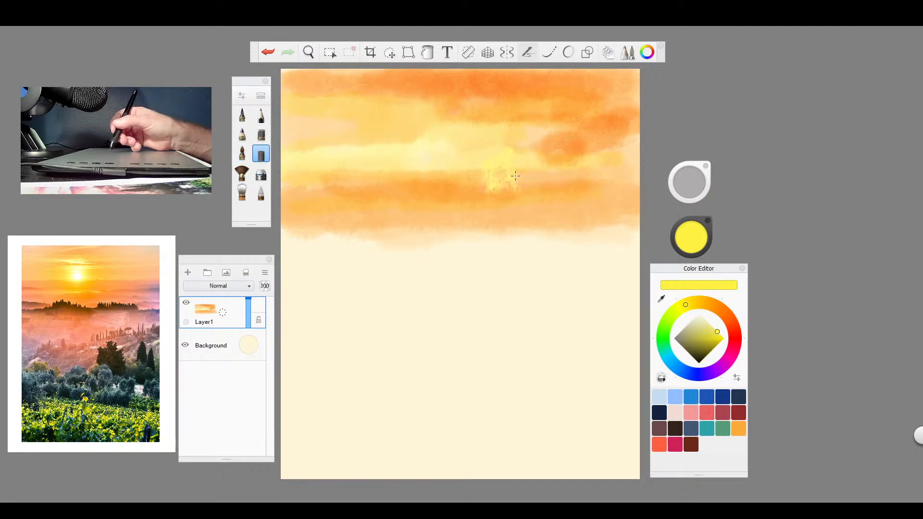
{"action": "left_click", "coordinate": [698, 314]}
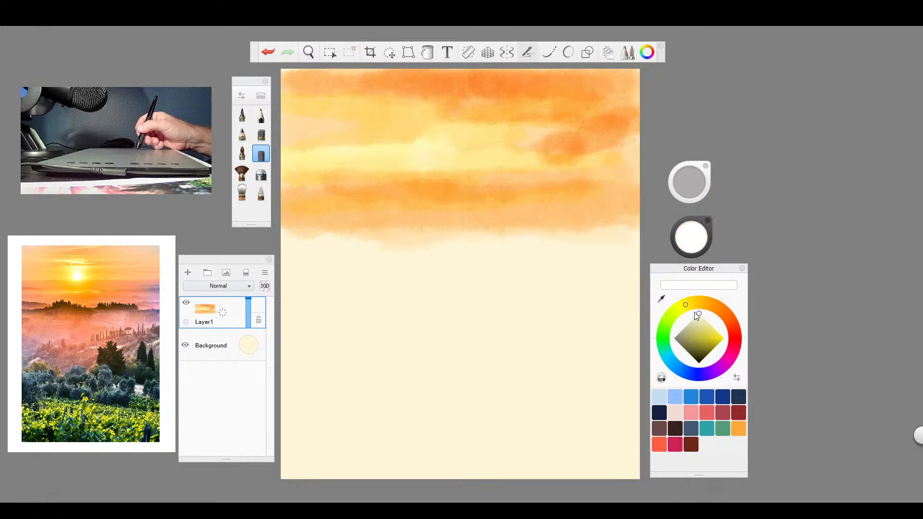
{"action": "left_click", "coordinate": [703, 318]}
{"action": "left_click_drag", "start_coordinate": [413, 190], "coordinate": [429, 174]}
{"action": "key", "text": "ctrl+z"}
{"action": "left_click_drag", "start_coordinate": [689, 182], "coordinate": [697, 188]}
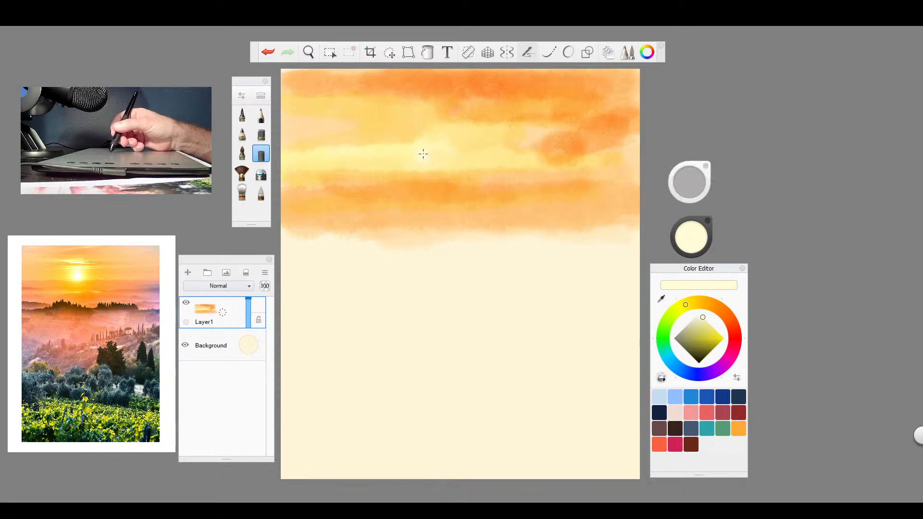
{"action": "left_click", "coordinate": [423, 154]}
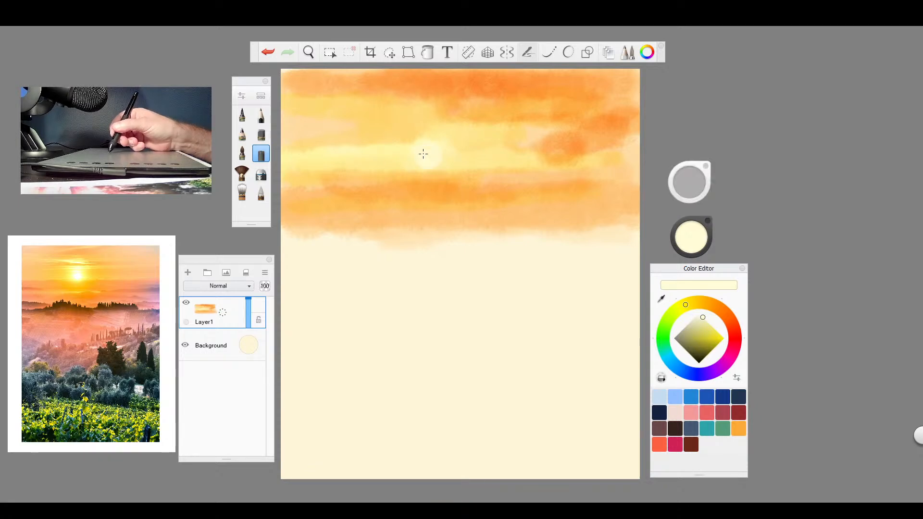
{"action": "left_click", "coordinate": [423, 154]}
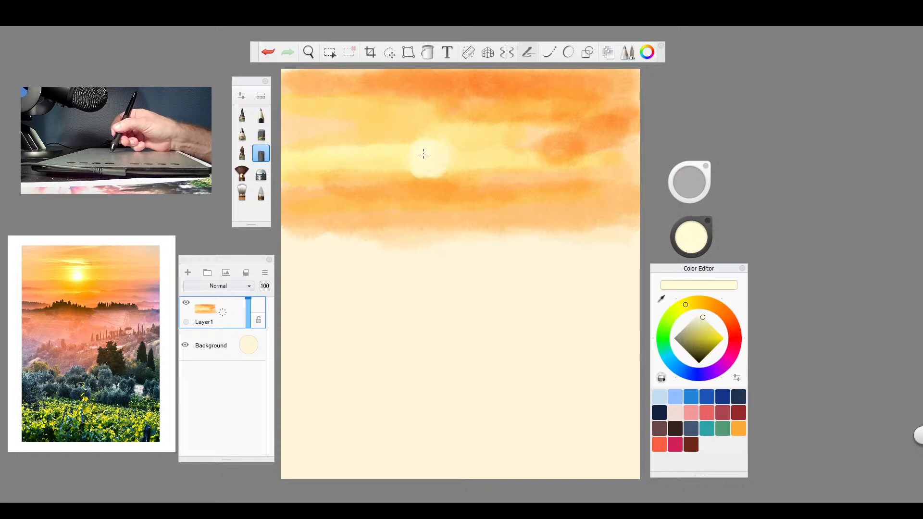
{"action": "left_click", "coordinate": [423, 154]}
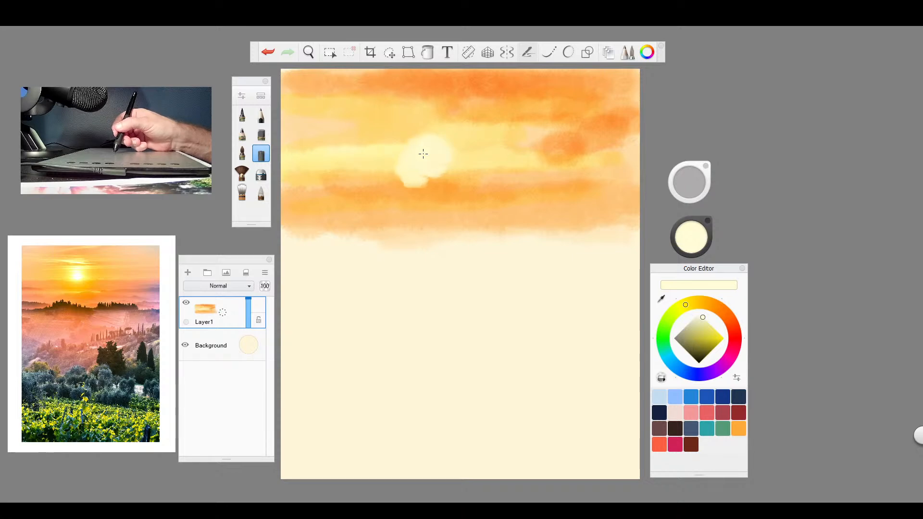
{"action": "mouse_move", "coordinate": [423, 154]}
{"action": "left_mouse_down"}
{"action": "mouse_move", "coordinate": [432, 140]}
{"action": "mouse_move", "coordinate": [449, 144]}
{"action": "left_mouse_up"}
{"action": "left_click", "coordinate": [604, 167]}
- Blend the sun's edges and the orange and yellow clouds into smooth horizontal streaks with the blending brush
{"action": "left_click", "coordinate": [241, 191]}
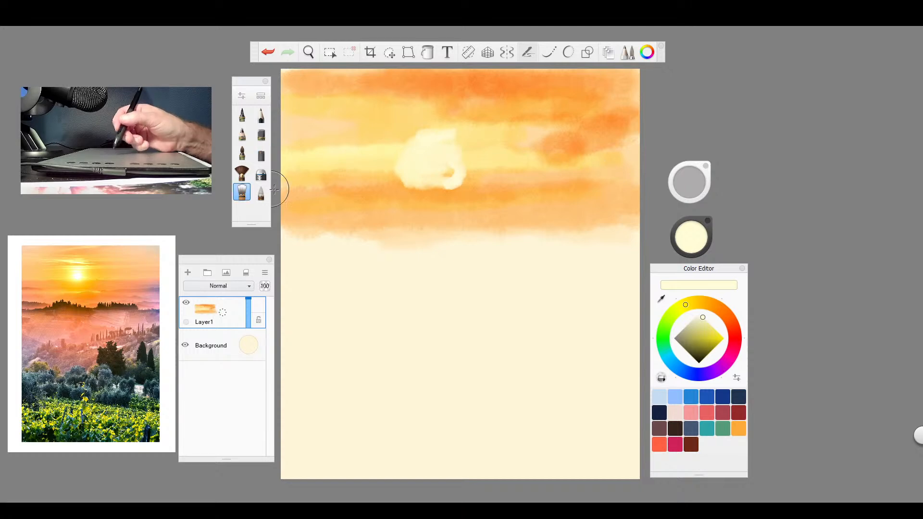
{"action": "mouse_move", "coordinate": [383, 177]}
{"action": "left_mouse_down"}
{"action": "mouse_move", "coordinate": [462, 179]}
{"action": "mouse_move", "coordinate": [453, 144]}
{"action": "mouse_move", "coordinate": [426, 132]}
{"action": "left_mouse_up"}
{"action": "left_click_drag", "start_coordinate": [427, 111], "coordinate": [553, 116]}
{"action": "left_click_drag", "start_coordinate": [475, 98], "coordinate": [591, 96]}
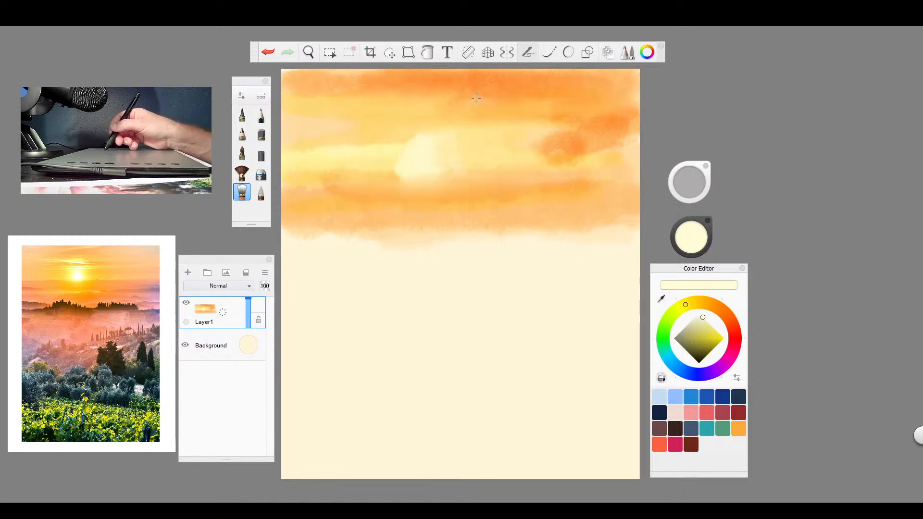
{"action": "left_click_drag", "start_coordinate": [455, 133], "coordinate": [599, 132]}
{"action": "left_click_drag", "start_coordinate": [464, 156], "coordinate": [591, 153]}
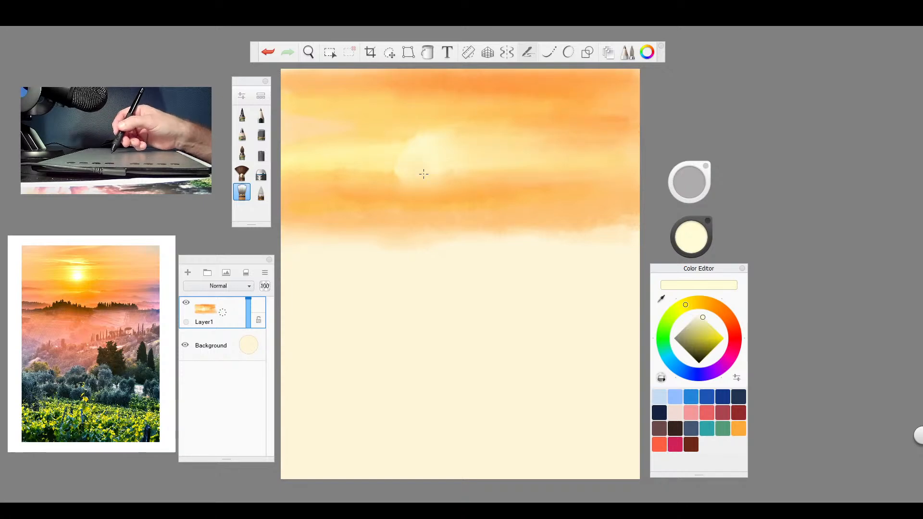
{"action": "left_click_drag", "start_coordinate": [424, 174], "coordinate": [404, 173]}
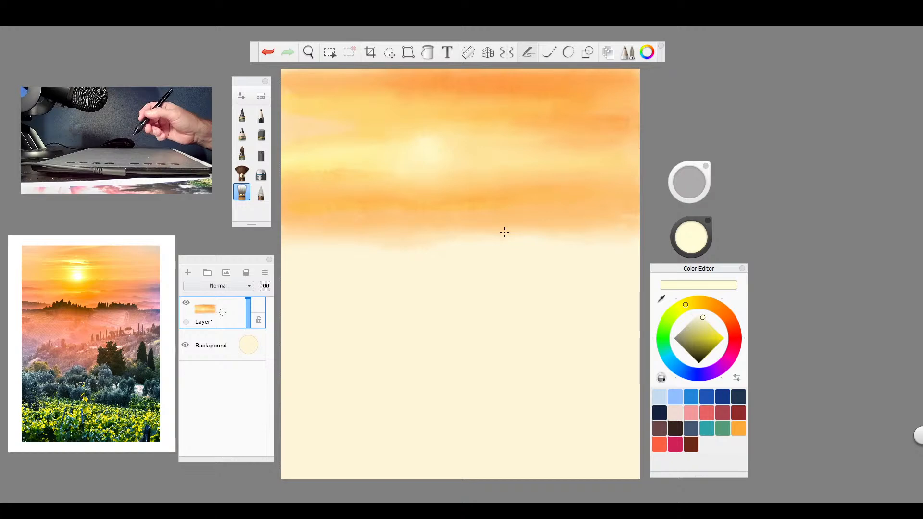
- Dab thin, wispy pale-cream clouds in broken horizontal rows across the sky just above the sun with the fan-shaped brush
{"action": "left_click", "coordinate": [241, 173]}
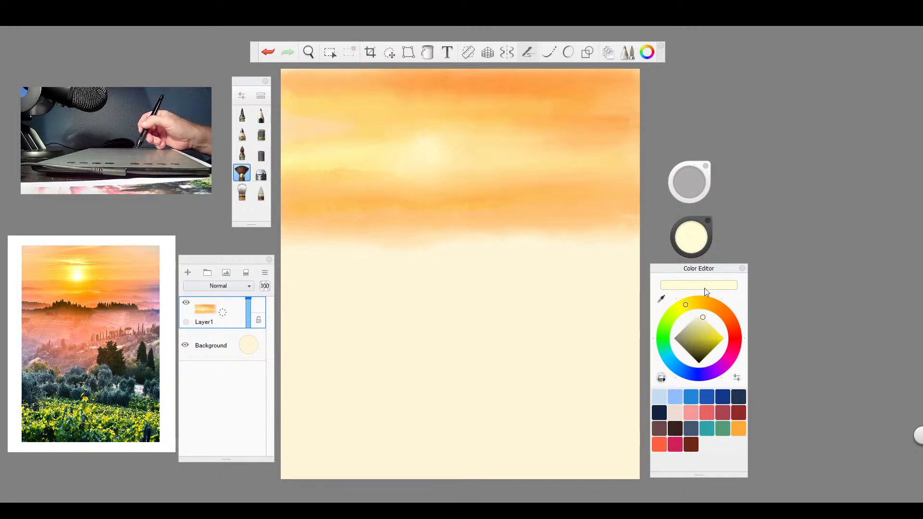
{"action": "left_click_drag", "start_coordinate": [551, 198], "coordinate": [535, 198]}
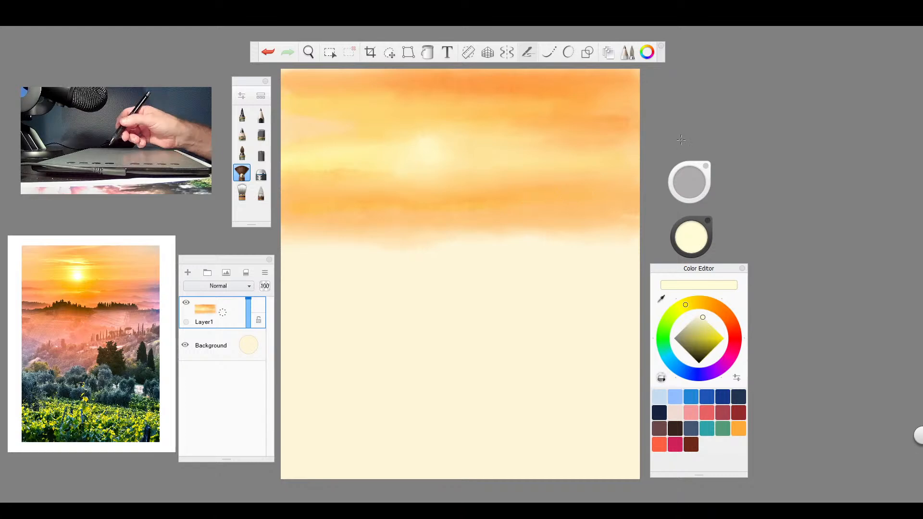
{"action": "left_click_drag", "start_coordinate": [689, 182], "coordinate": [691, 188]}
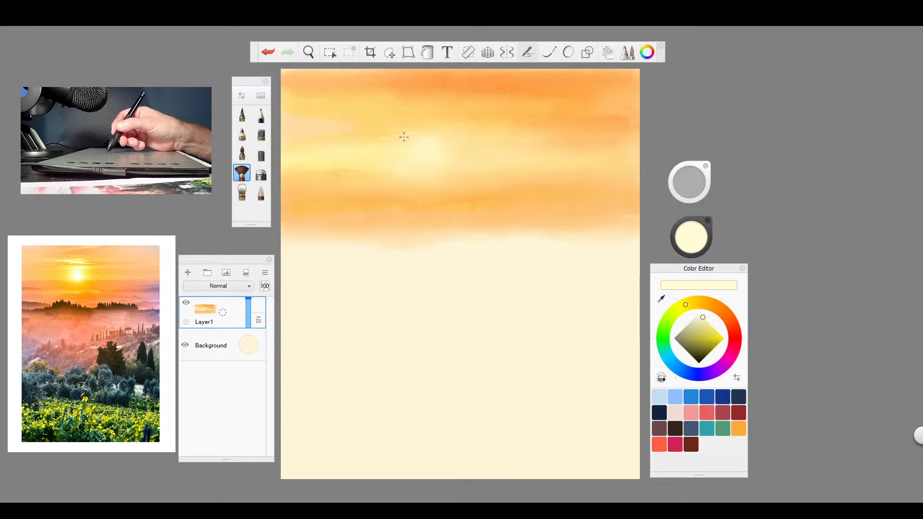
{"action": "left_click_drag", "start_coordinate": [347, 134], "coordinate": [514, 130]}
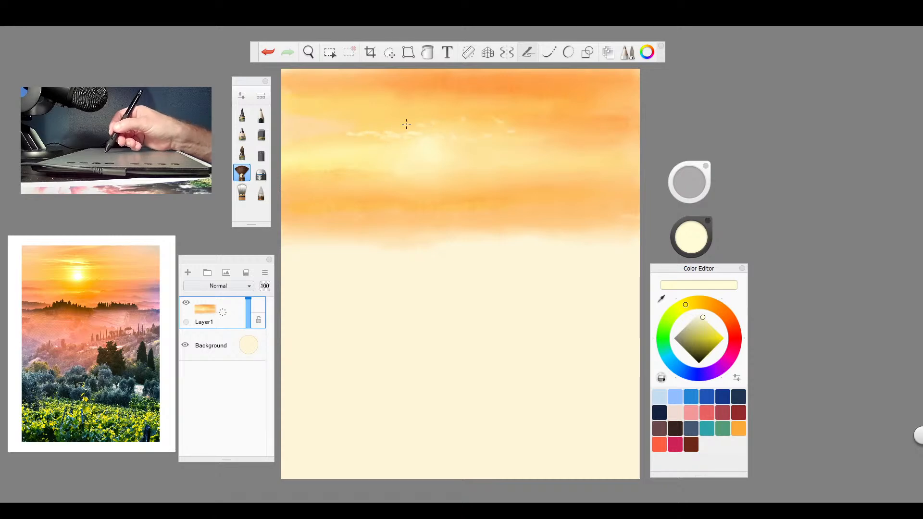
{"action": "left_click_drag", "start_coordinate": [406, 124], "coordinate": [433, 124]}
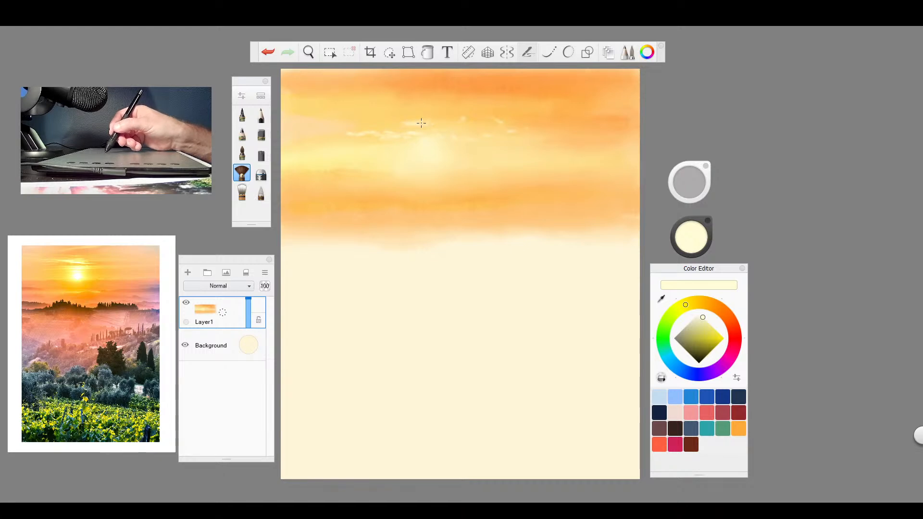
{"action": "left_click_drag", "start_coordinate": [373, 120], "coordinate": [465, 119]}
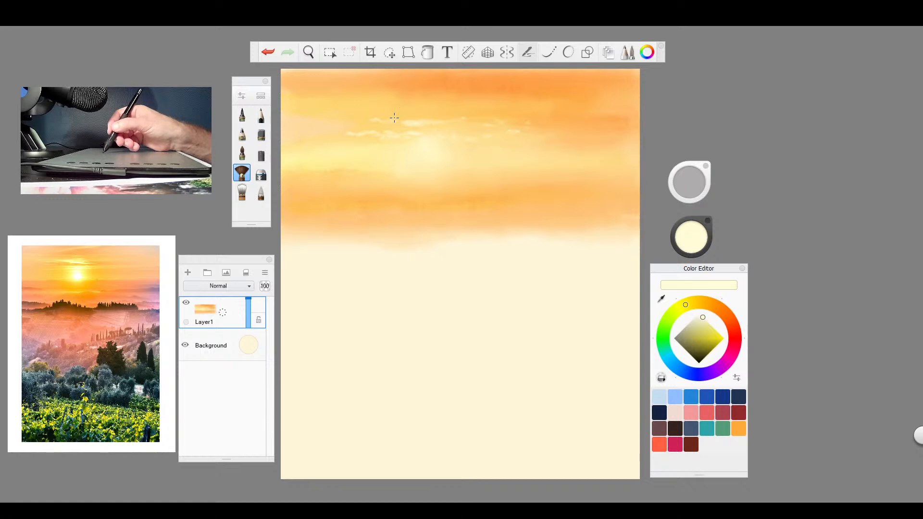
{"action": "left_click_drag", "start_coordinate": [384, 113], "coordinate": [324, 115]}
{"action": "mouse_move", "coordinate": [412, 113]}
{"action": "left_mouse_down"}
{"action": "mouse_move", "coordinate": [434, 113]}
{"action": "mouse_move", "coordinate": [410, 106]}
{"action": "mouse_move", "coordinate": [425, 107]}
{"action": "left_mouse_up"}
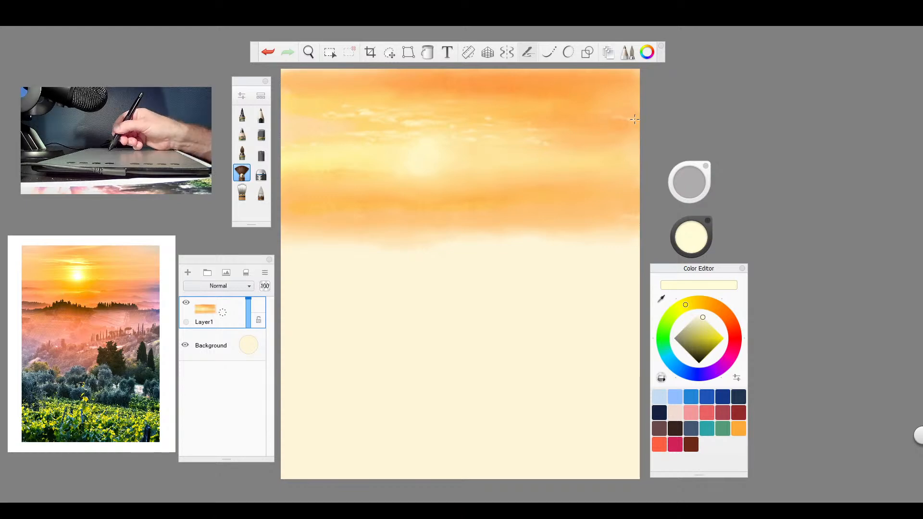
- Dab warm yellow highlights around the sun and across the clouds on its right, and blend them softly into the sky
{"action": "left_click_drag", "start_coordinate": [690, 182], "coordinate": [687, 180]}
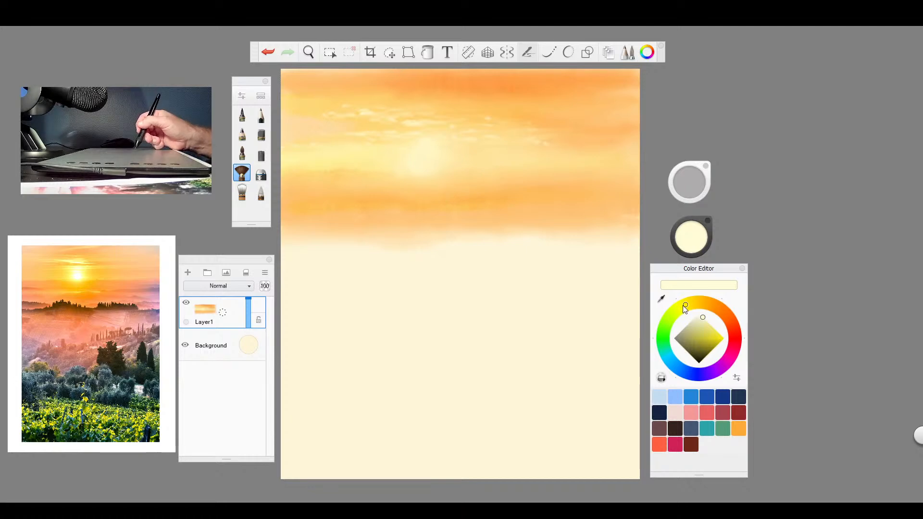
{"action": "left_click", "coordinate": [716, 334]}
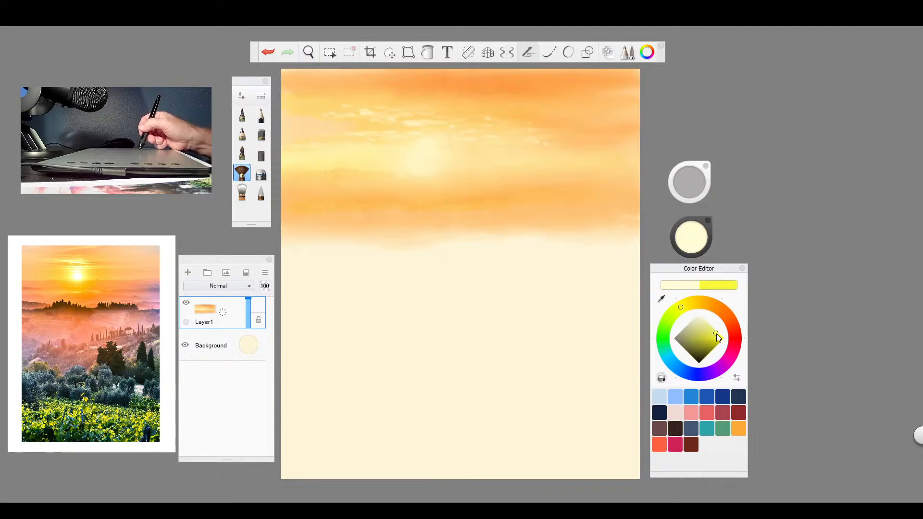
{"action": "left_click", "coordinate": [691, 305]}
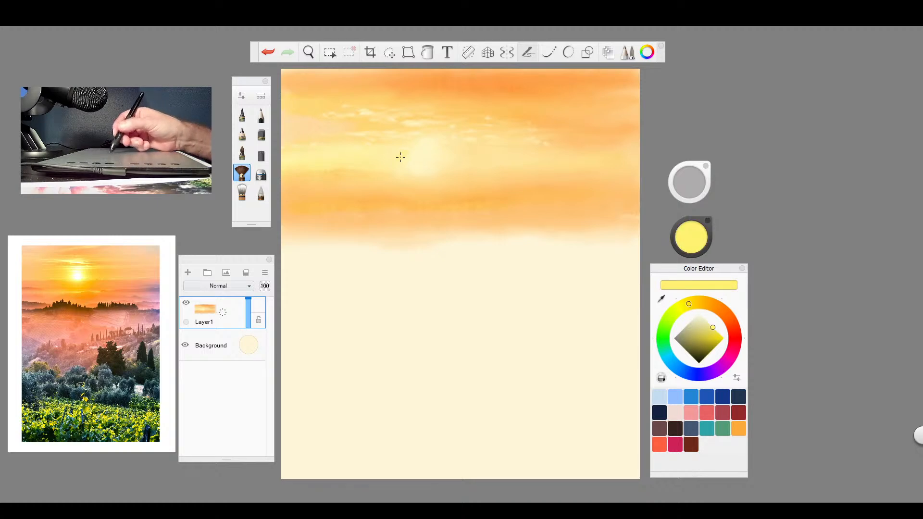
{"action": "left_click_drag", "start_coordinate": [400, 156], "coordinate": [403, 147]}
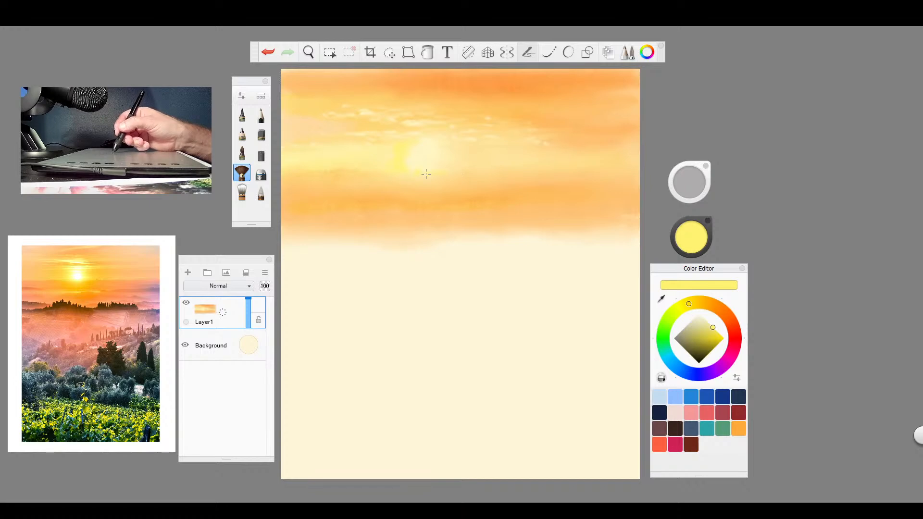
{"action": "left_click", "coordinate": [461, 155]}
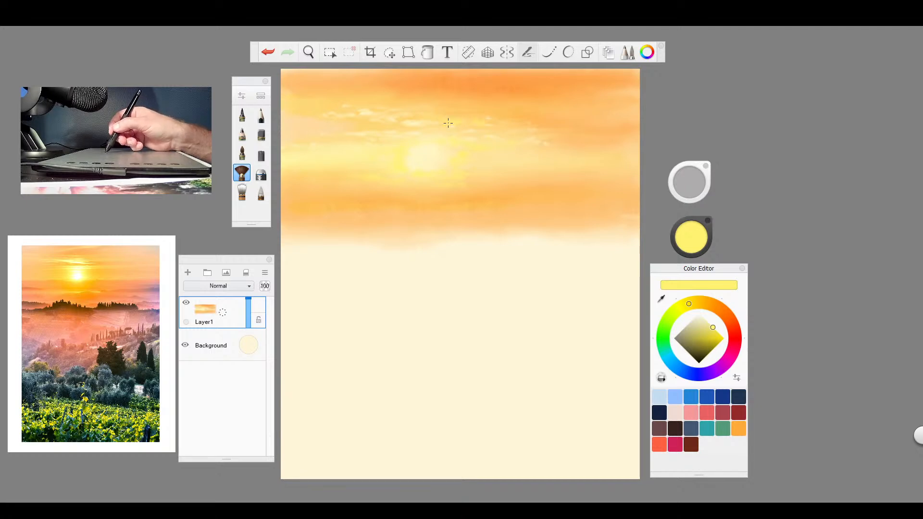
{"action": "left_click_drag", "start_coordinate": [548, 123], "coordinate": [565, 124]}
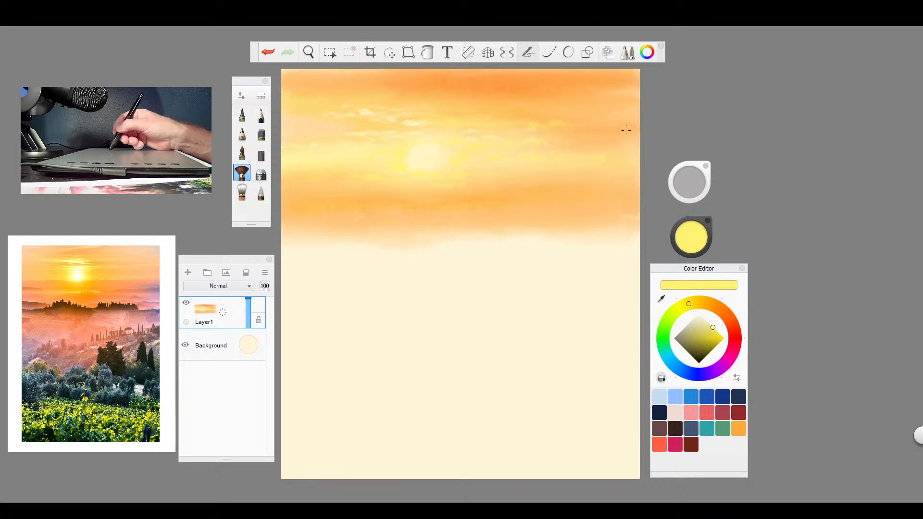
{"action": "left_click_drag", "start_coordinate": [626, 130], "coordinate": [620, 136]}
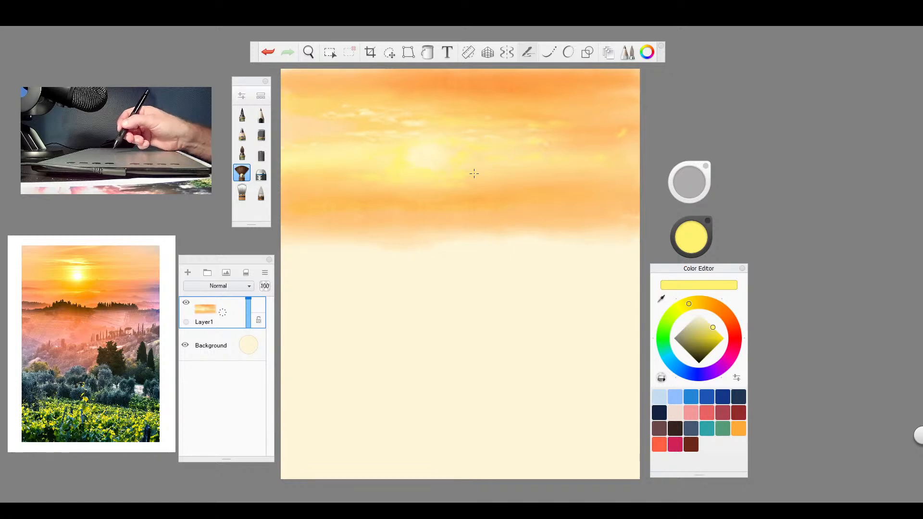
{"action": "left_click", "coordinate": [261, 192]}
{"action": "left_click_drag", "start_coordinate": [689, 181], "coordinate": [692, 181]}
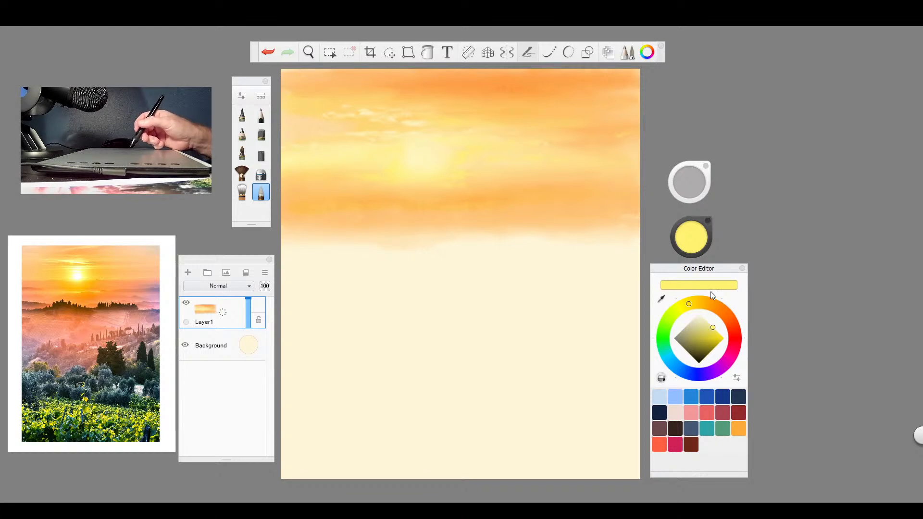
- Mix a dark crimson-magenta paint colour
{"action": "left_click", "coordinate": [724, 365]}
{"action": "left_click", "coordinate": [710, 348]}
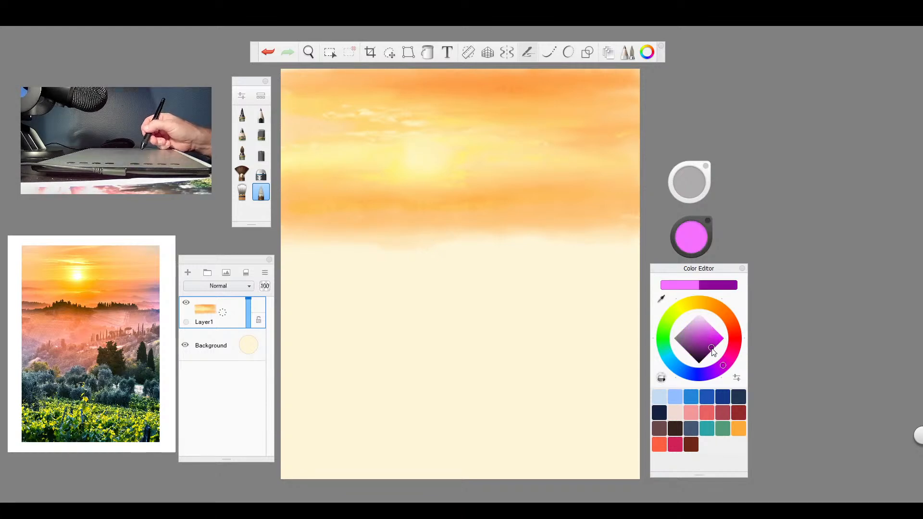
{"action": "left_click", "coordinate": [728, 361]}
{"action": "left_click", "coordinate": [730, 357]}
{"action": "left_click", "coordinate": [712, 351]}
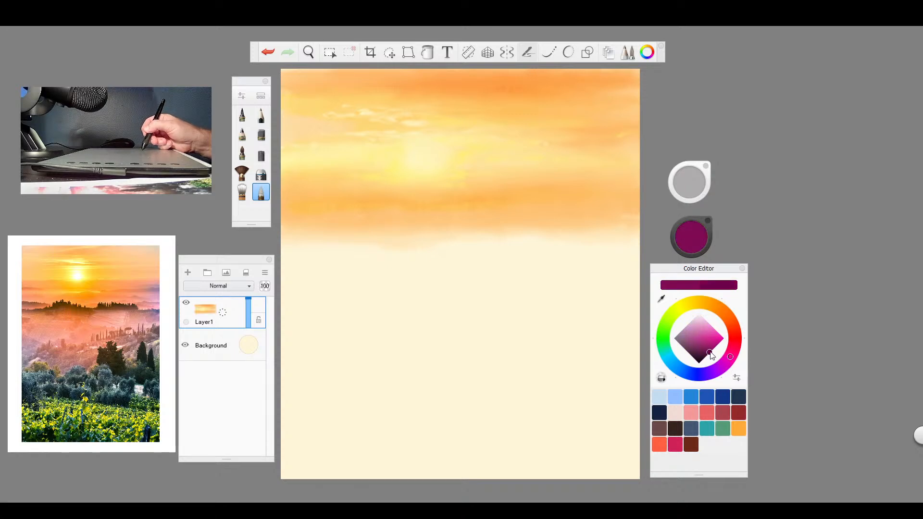
{"action": "left_click", "coordinate": [734, 352]}
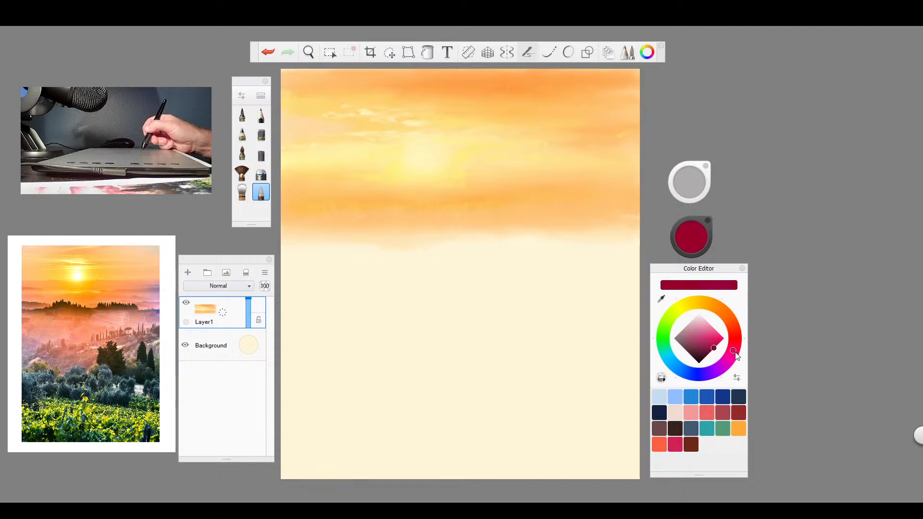
{"action": "left_click", "coordinate": [707, 354]}
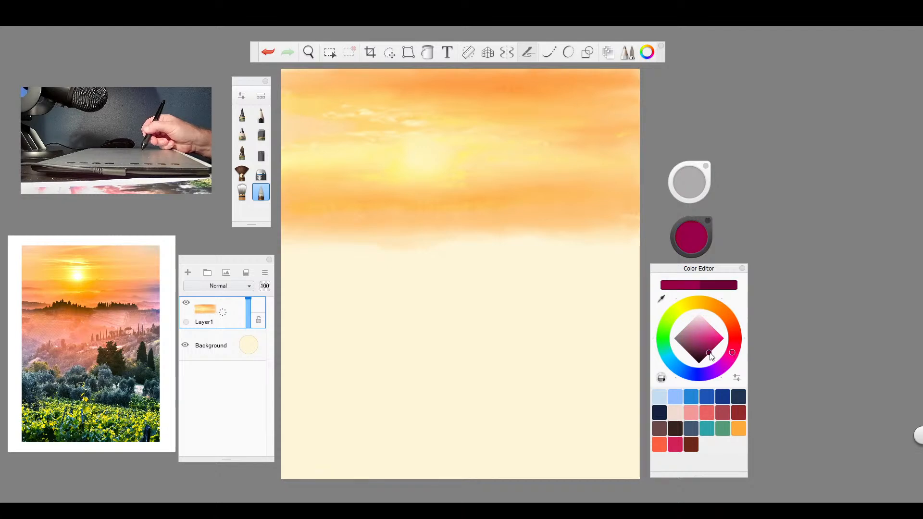
{"action": "left_click", "coordinate": [713, 351]}
- Paint dark magenta bands along the sky's lower edge from both canvas sides with the fan-shaped brush, tapering towards a gap in the middle
{"action": "left_click_drag", "start_coordinate": [689, 182], "coordinate": [689, 181]}
{"action": "left_click", "coordinate": [261, 155]}
{"action": "key", "text": "e"}
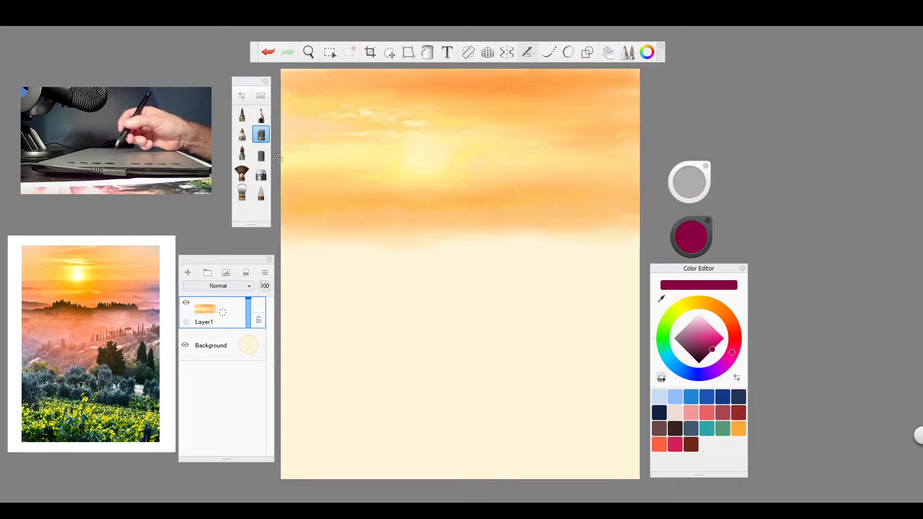
{"action": "left_click", "coordinate": [242, 174]}
{"action": "left_click_drag", "start_coordinate": [685, 180], "coordinate": [687, 177]}
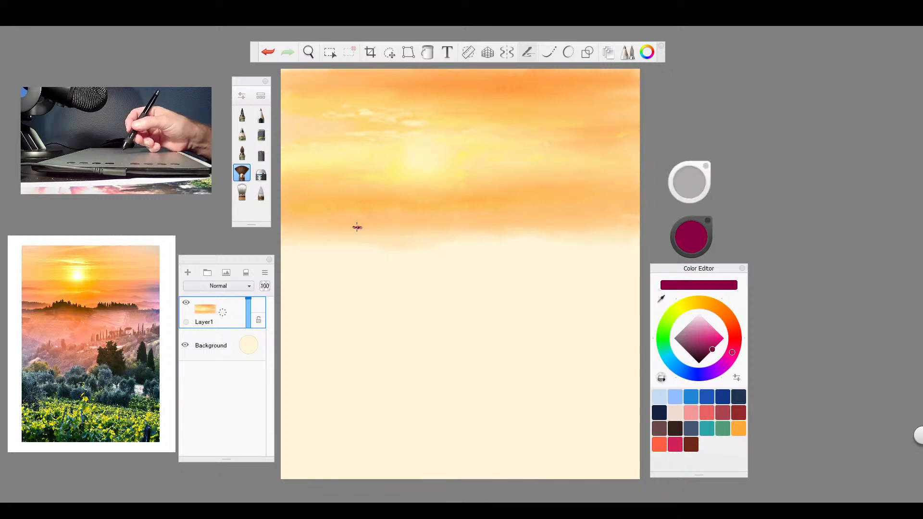
{"action": "mouse_move", "coordinate": [306, 212]}
{"action": "left_mouse_down"}
{"action": "mouse_move", "coordinate": [287, 215]}
{"action": "mouse_move", "coordinate": [394, 213]}
{"action": "mouse_move", "coordinate": [314, 212]}
{"action": "left_mouse_up"}
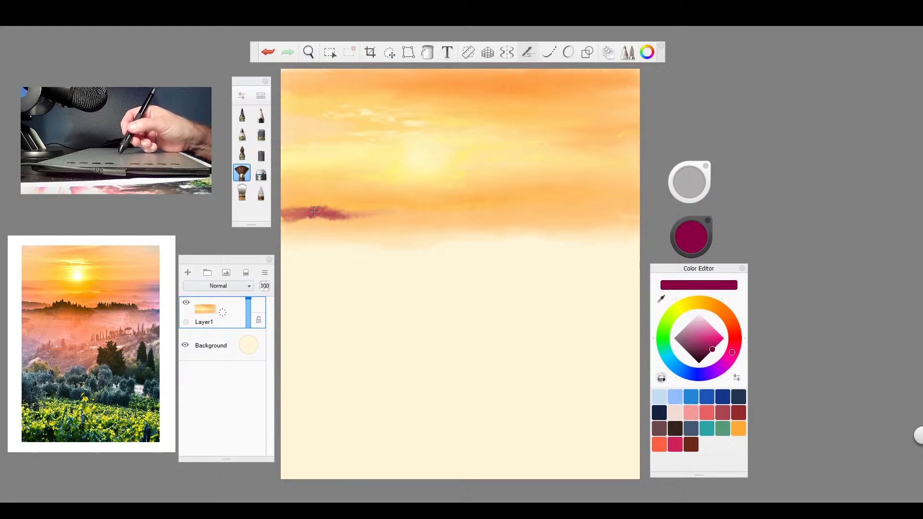
{"action": "mouse_move", "coordinate": [314, 212]}
{"action": "left_mouse_down"}
{"action": "mouse_move", "coordinate": [339, 218]}
{"action": "mouse_move", "coordinate": [288, 218]}
{"action": "mouse_move", "coordinate": [392, 214]}
{"action": "left_mouse_up"}
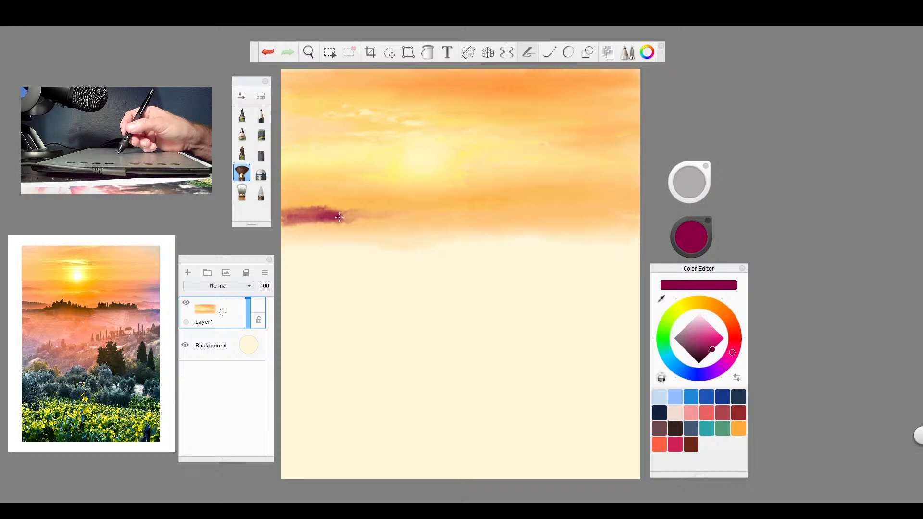
{"action": "mouse_move", "coordinate": [339, 217]}
{"action": "left_mouse_down"}
{"action": "mouse_move", "coordinate": [438, 217]}
{"action": "mouse_move", "coordinate": [392, 212]}
{"action": "left_mouse_up"}
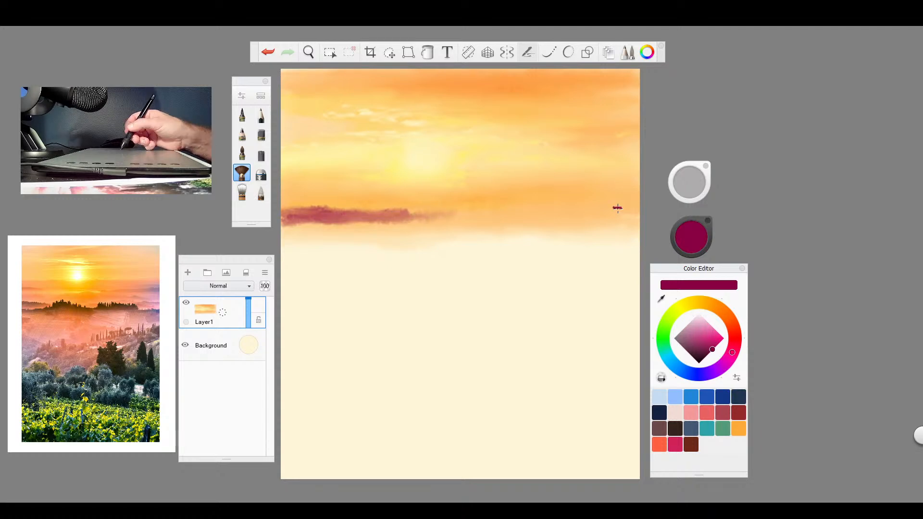
{"action": "mouse_move", "coordinate": [618, 207]}
{"action": "left_mouse_down"}
{"action": "mouse_move", "coordinate": [557, 217]}
{"action": "mouse_move", "coordinate": [600, 210]}
{"action": "left_mouse_up"}
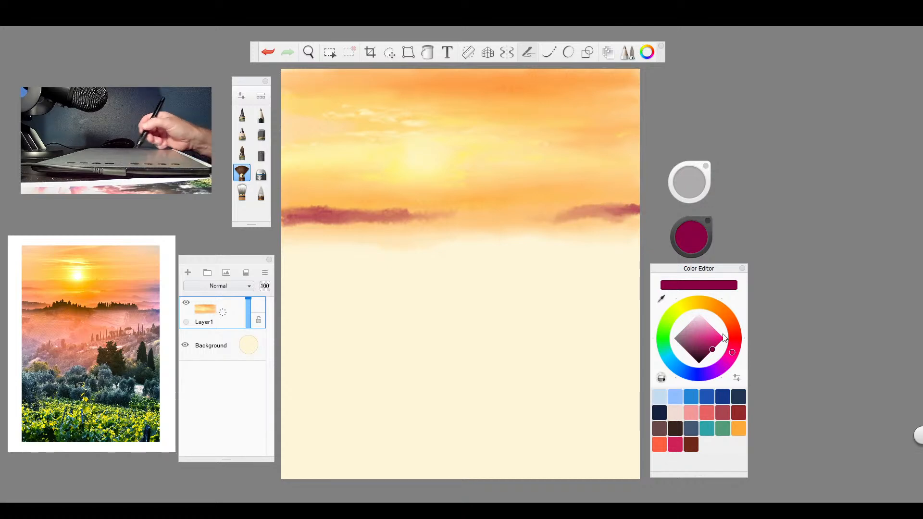
- Add purple to the right magenta band and a faint purple cloud above it at the canvas edge, undoing the unwanted strokes
{"action": "left_click", "coordinate": [723, 364]}
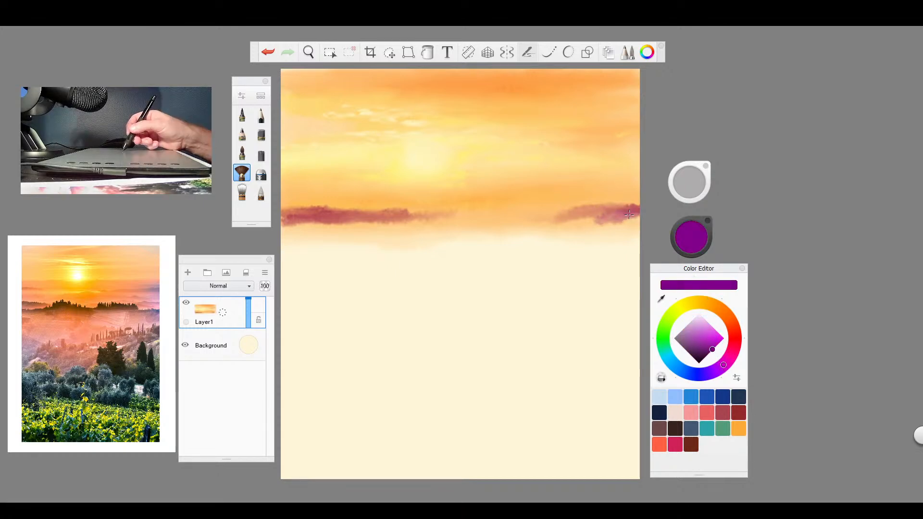
{"action": "left_click_drag", "start_coordinate": [636, 168], "coordinate": [637, 169]}
{"action": "key", "text": "ctrl+z"}
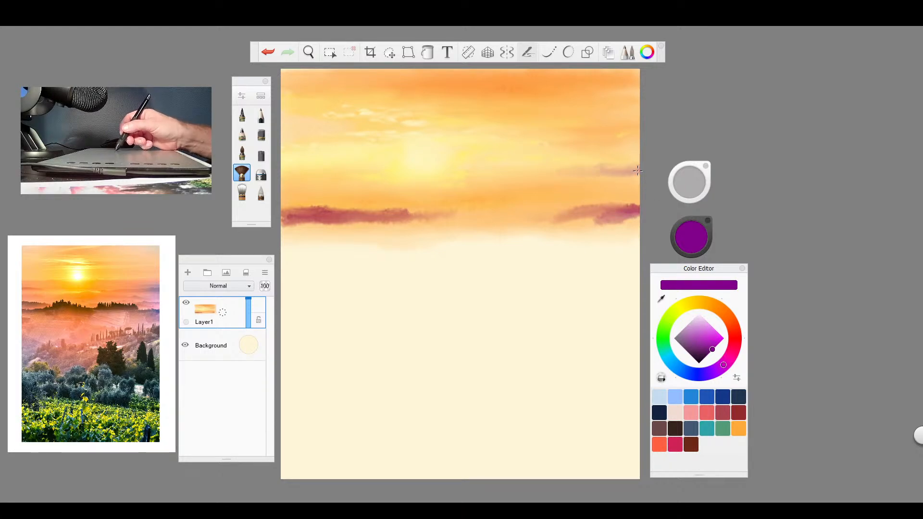
{"action": "left_click_drag", "start_coordinate": [637, 171], "coordinate": [576, 174]}
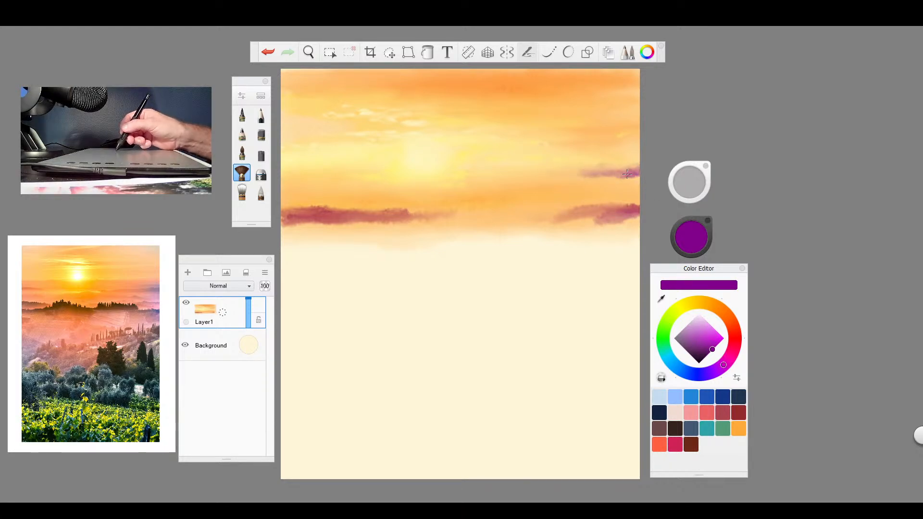
{"action": "left_click_drag", "start_coordinate": [642, 163], "coordinate": [575, 160]}
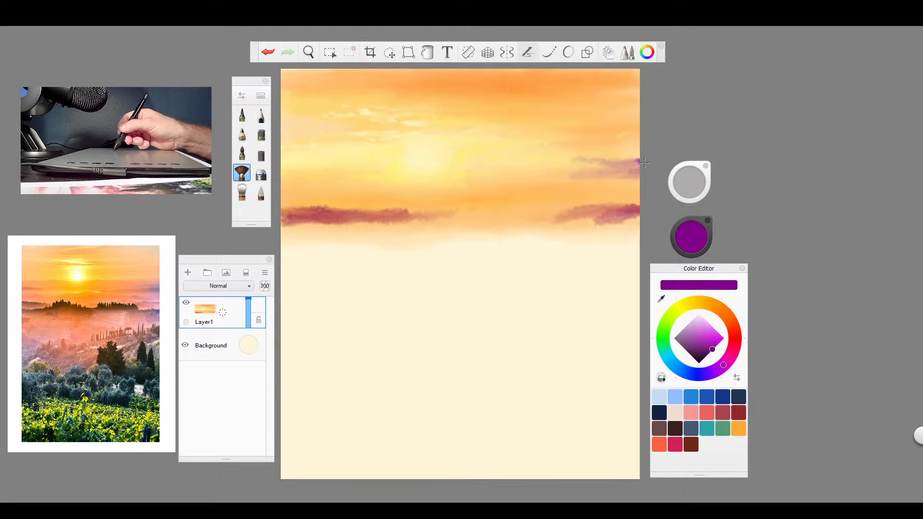
{"action": "key", "text": "ctrl+z"}
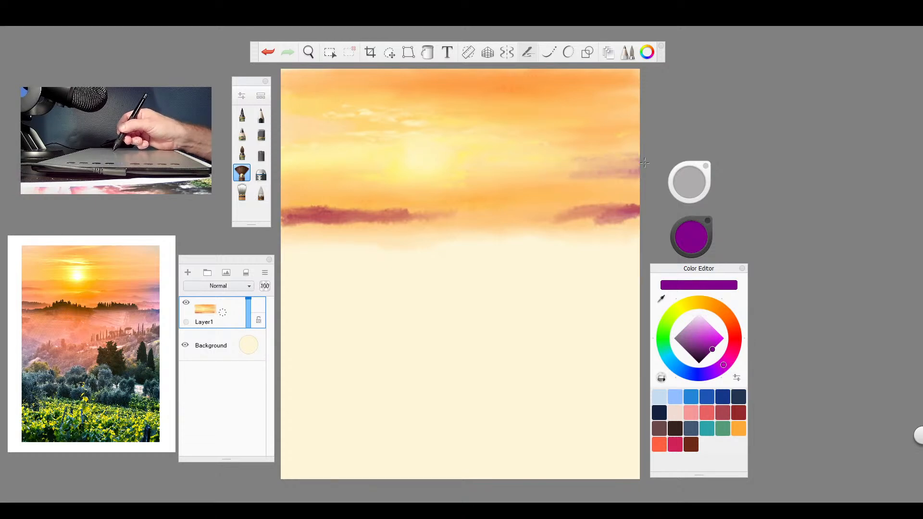
{"action": "left_click_drag", "start_coordinate": [536, 167], "coordinate": [568, 180]}
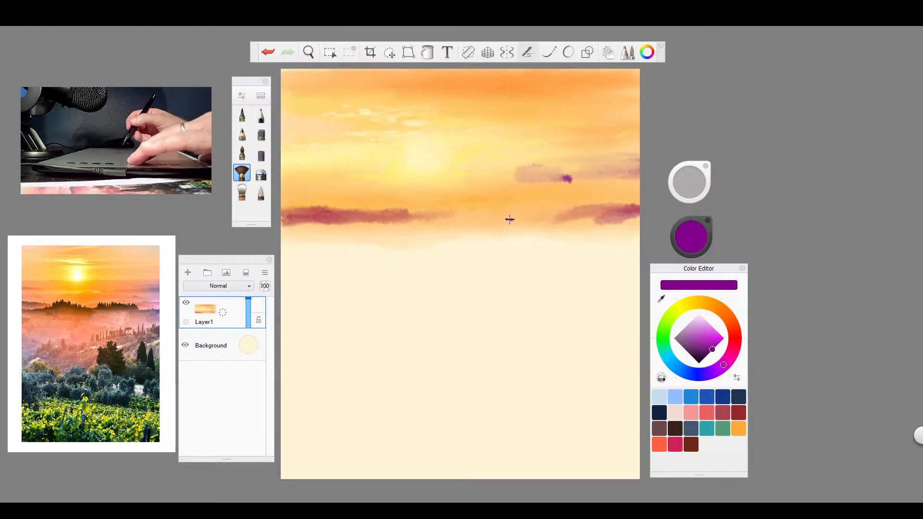
{"action": "key", "text": "ctrl+z"}
{"action": "key", "text": "ctrl+z"}
{"action": "left_click_drag", "start_coordinate": [442, 199], "coordinate": [450, 198]}
{"action": "key", "text": "ctrl+z"}
- Soften the purple cloud and feather the lower edges of both magenta bands into the haze with the blending brush
{"action": "left_click", "coordinate": [261, 193]}
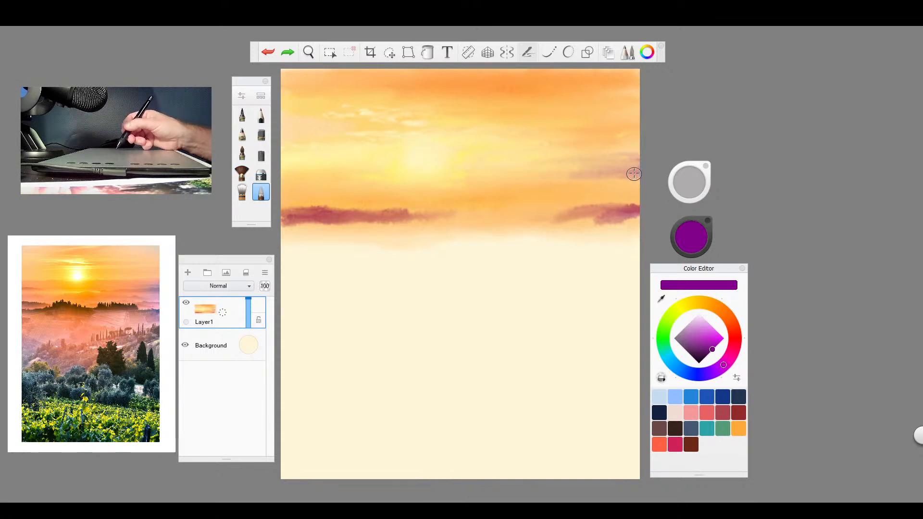
{"action": "left_click_drag", "start_coordinate": [546, 161], "coordinate": [583, 160]}
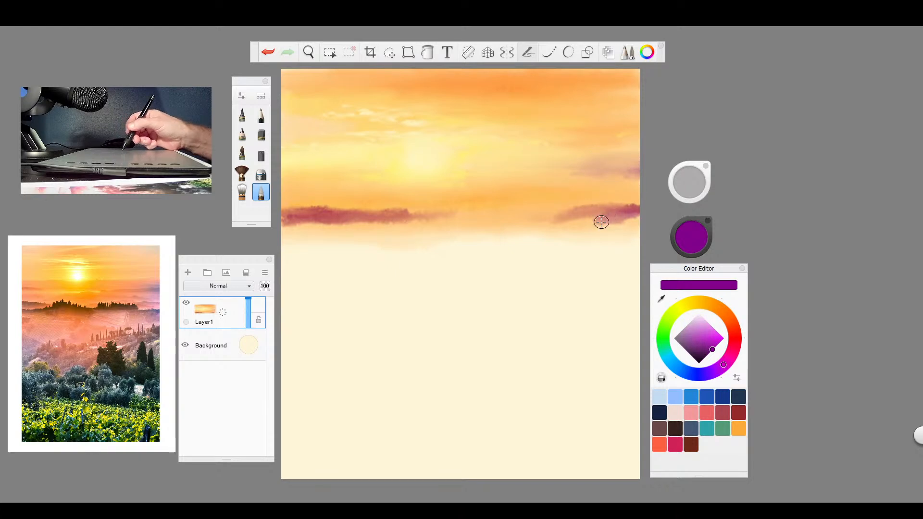
{"action": "mouse_move", "coordinate": [599, 221]}
{"action": "left_mouse_down"}
{"action": "mouse_move", "coordinate": [630, 219]}
{"action": "mouse_move", "coordinate": [550, 223]}
{"action": "mouse_move", "coordinate": [630, 230]}
{"action": "left_mouse_up"}
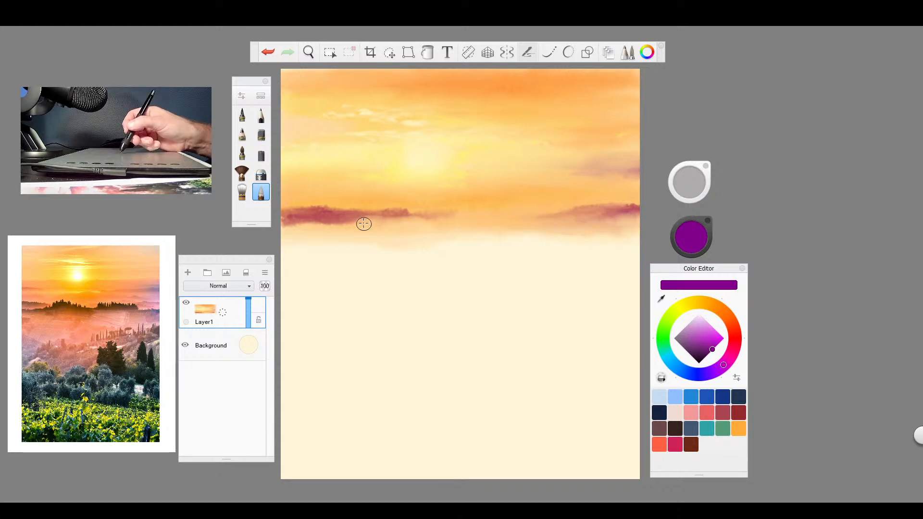
{"action": "left_click_drag", "start_coordinate": [359, 222], "coordinate": [285, 223]}
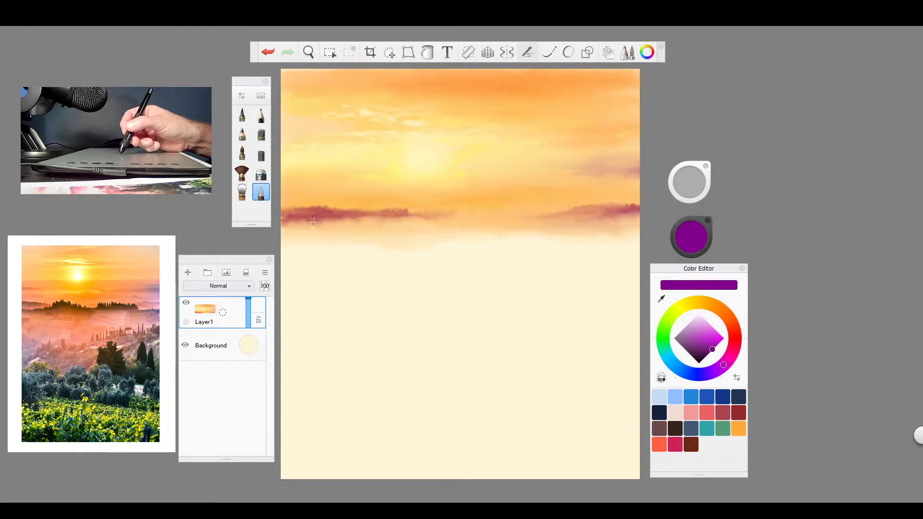
- Blend the underside of the magenta bands into the haze and add a new layer above the sky layer
{"action": "left_click", "coordinate": [244, 193]}
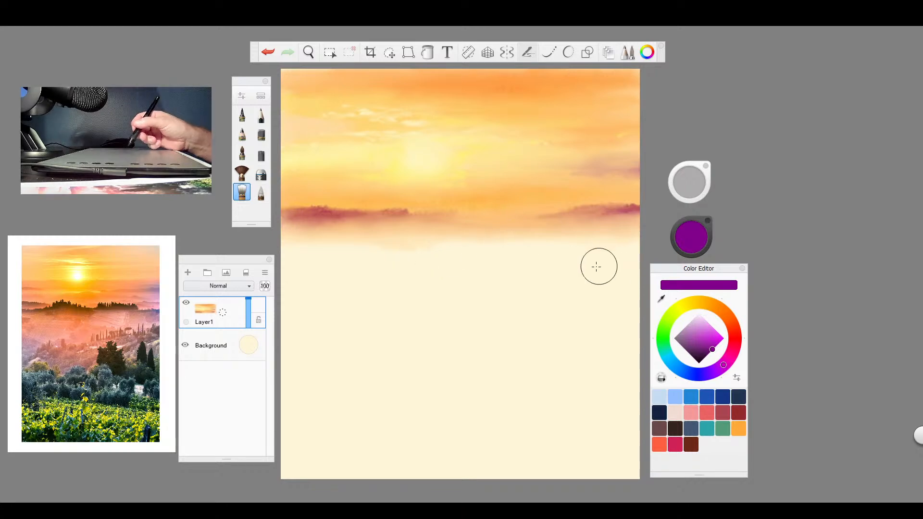
{"action": "left_click", "coordinate": [188, 273]}
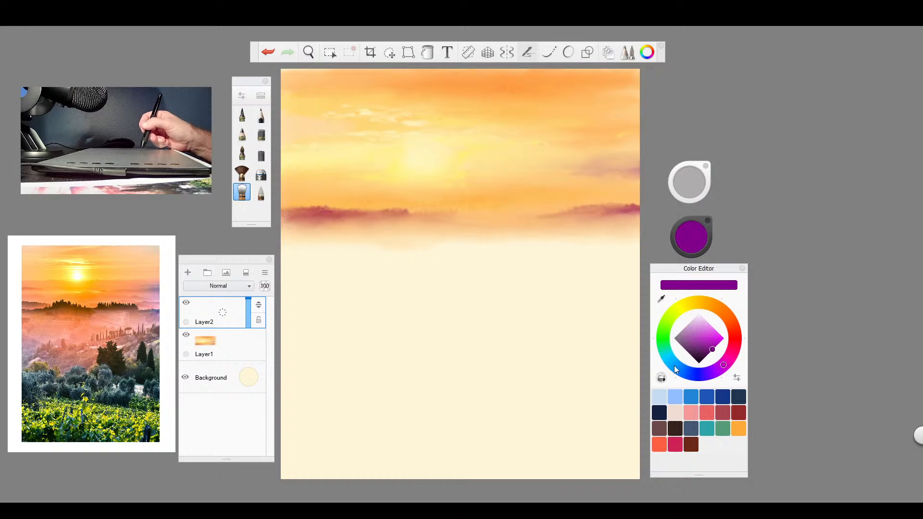
- Paint a dark purple band beneath the left magenta band on the new layer with the fan-shaped brush, undoing unwanted strokes
{"action": "left_click", "coordinate": [707, 353]}
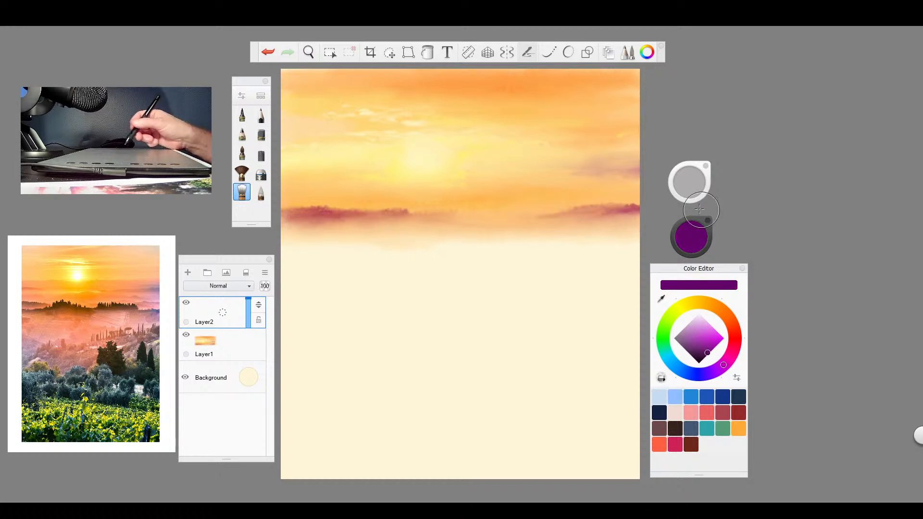
{"action": "left_click", "coordinate": [242, 172]}
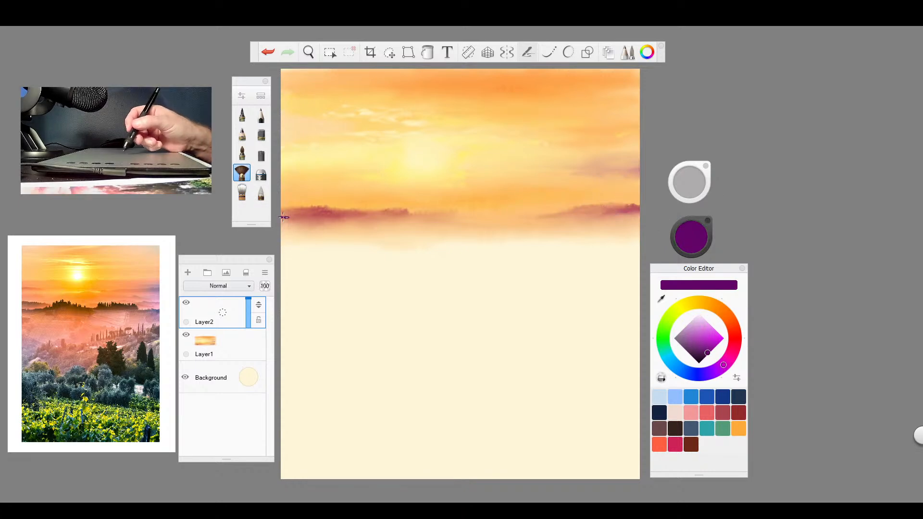
{"action": "left_click_drag", "start_coordinate": [285, 235], "coordinate": [345, 238]}
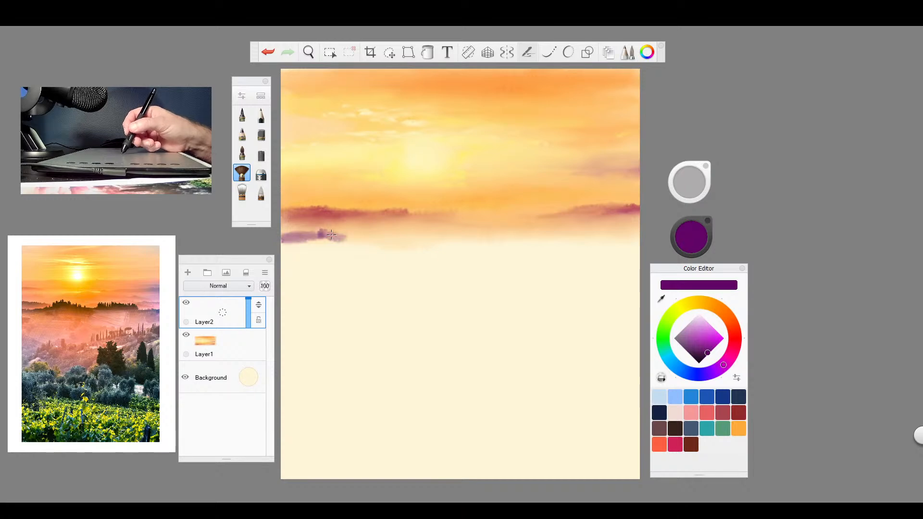
{"action": "key", "text": "ctrl+z"}
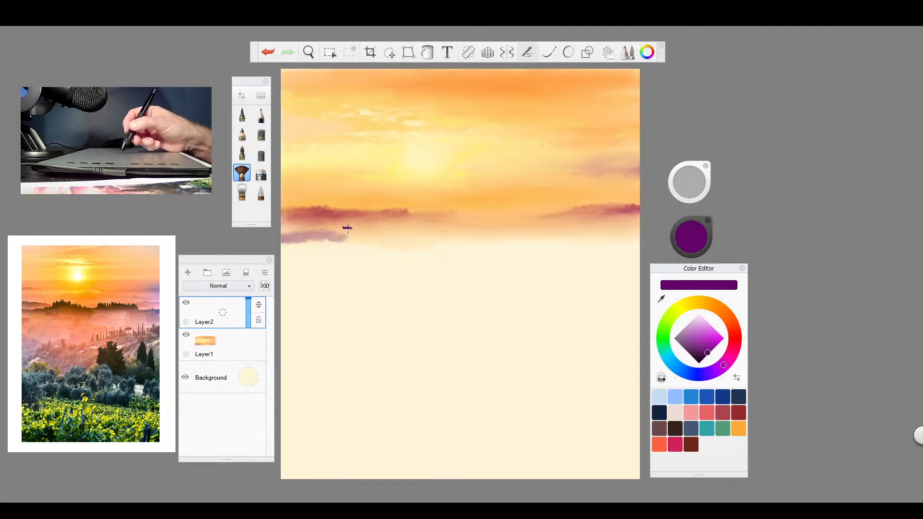
{"action": "mouse_move", "coordinate": [290, 238]}
{"action": "left_mouse_down"}
{"action": "mouse_move", "coordinate": [397, 235]}
{"action": "mouse_move", "coordinate": [352, 236]}
{"action": "left_mouse_up"}
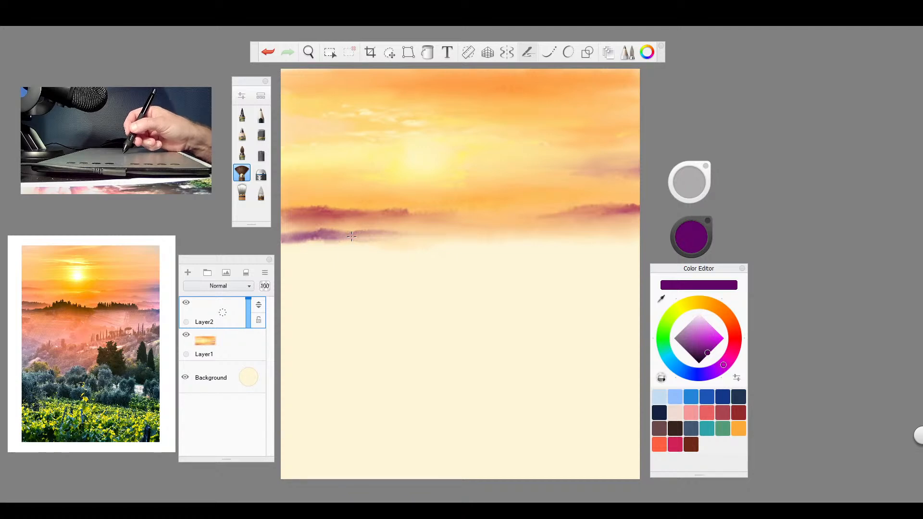
{"action": "left_click_drag", "start_coordinate": [423, 246], "coordinate": [431, 246]}
{"action": "key", "text": "ctrl+z"}
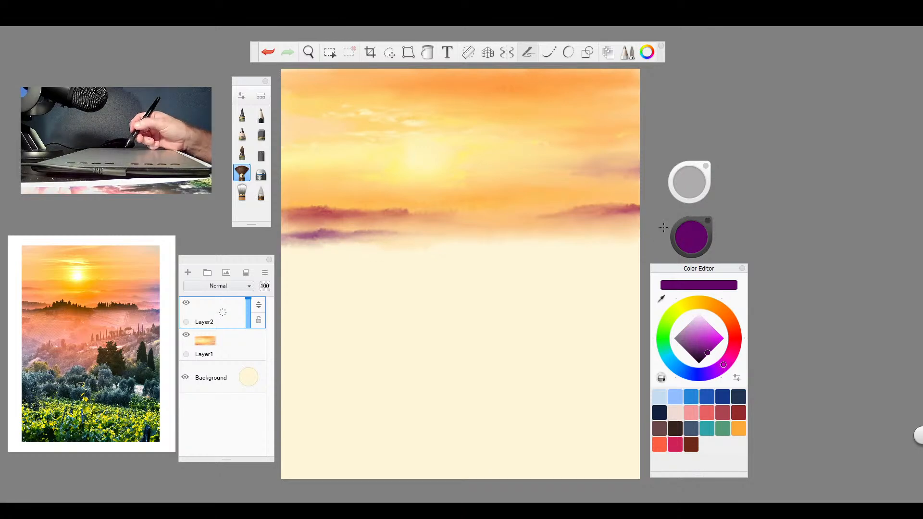
- Paint a matching dark purple band beneath the right magenta band, tapering from the canvas edge towards the middle
{"action": "left_click_drag", "start_coordinate": [638, 234], "coordinate": [527, 241]}
{"action": "left_click_drag", "start_coordinate": [596, 239], "coordinate": [567, 241]}
{"action": "left_click_drag", "start_coordinate": [635, 236], "coordinate": [558, 241]}
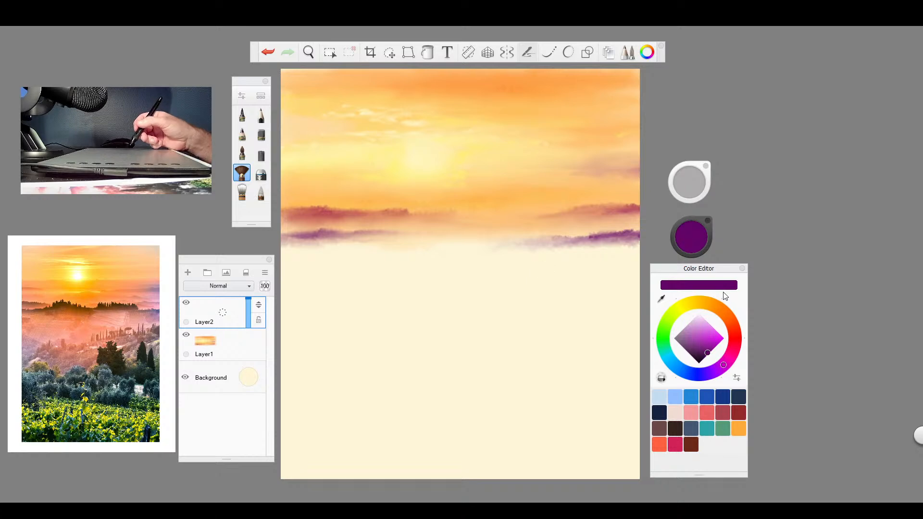
- Paint coral haze between and beneath the purple bands across the canvas with the flat brush, and blend it smooth
{"action": "mouse_move", "coordinate": [729, 313]}
{"action": "left_mouse_down"}
{"action": "mouse_move", "coordinate": [735, 331]}
{"action": "mouse_move", "coordinate": [721, 333]}
{"action": "left_mouse_up"}
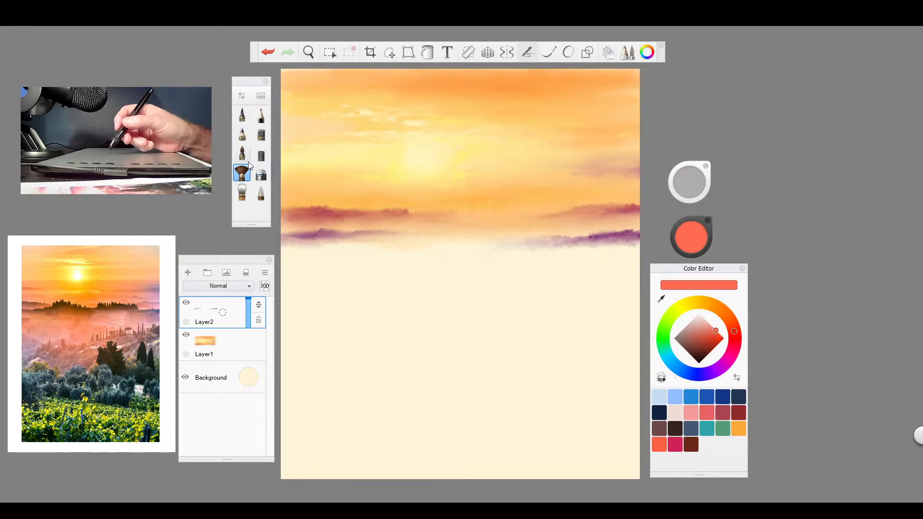
{"action": "left_click", "coordinate": [261, 154]}
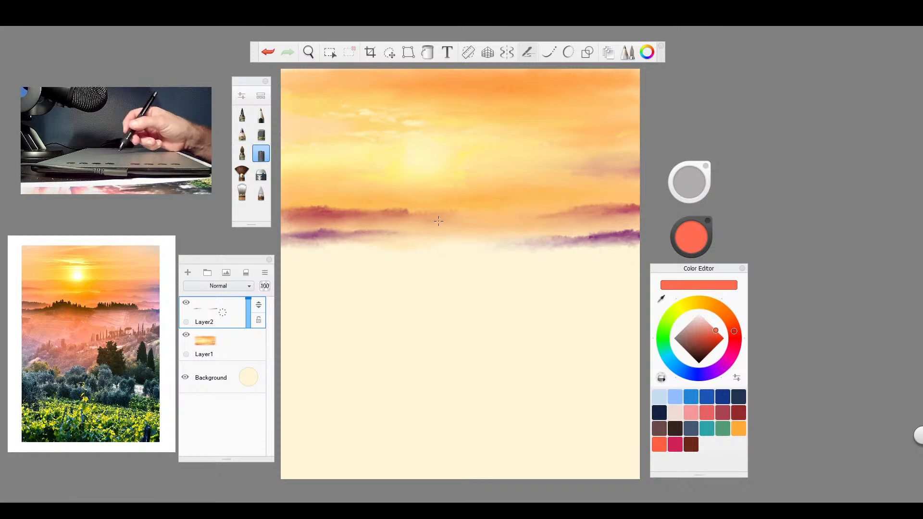
{"action": "mouse_move", "coordinate": [435, 226]}
{"action": "left_mouse_down"}
{"action": "mouse_move", "coordinate": [565, 226]}
{"action": "mouse_move", "coordinate": [516, 233]}
{"action": "mouse_move", "coordinate": [540, 251]}
{"action": "mouse_move", "coordinate": [439, 247]}
{"action": "mouse_move", "coordinate": [474, 257]}
{"action": "mouse_move", "coordinate": [435, 257]}
{"action": "mouse_move", "coordinate": [484, 251]}
{"action": "mouse_move", "coordinate": [526, 259]}
{"action": "mouse_move", "coordinate": [512, 264]}
{"action": "left_mouse_up"}
{"action": "left_click_drag", "start_coordinate": [421, 259], "coordinate": [283, 252]}
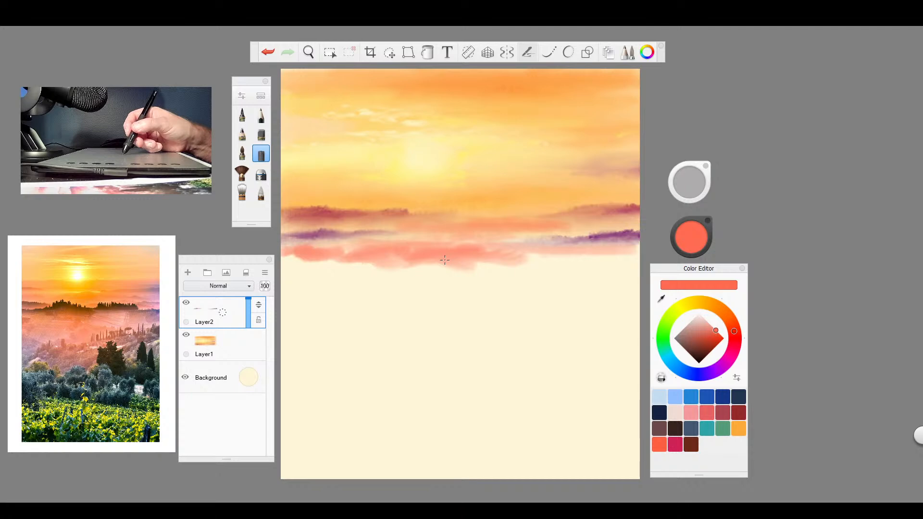
{"action": "left_click_drag", "start_coordinate": [513, 259], "coordinate": [611, 258]}
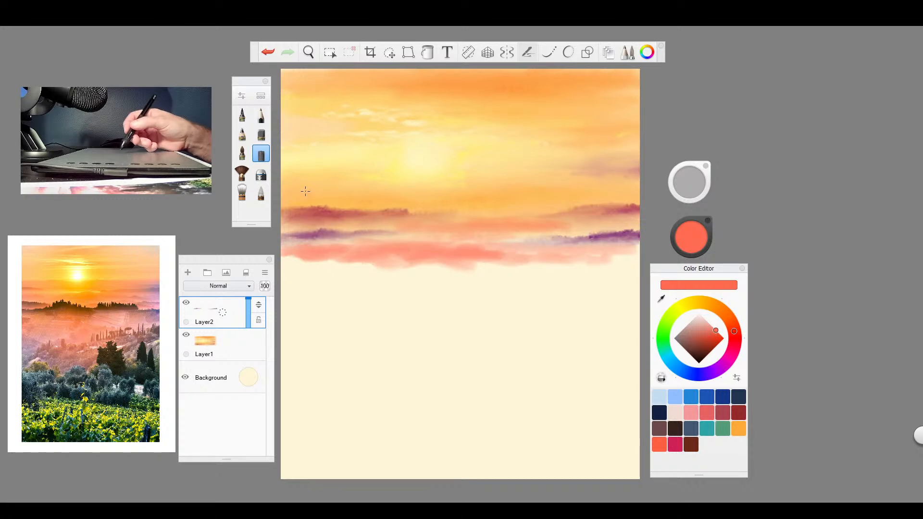
{"action": "left_click", "coordinate": [242, 192]}
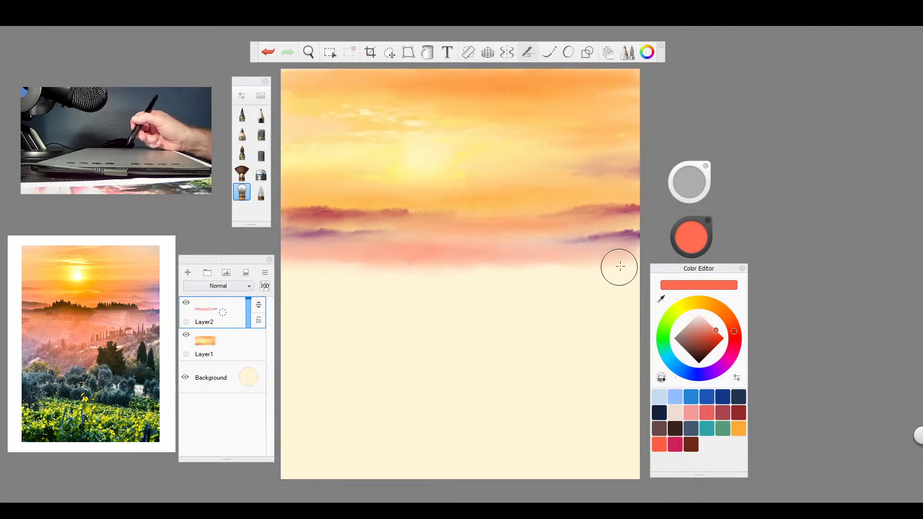
- Paint a textured deep purple tree line from the left canvas edge below the haze and darken the right purple band's outer end
{"action": "left_click", "coordinate": [243, 178]}
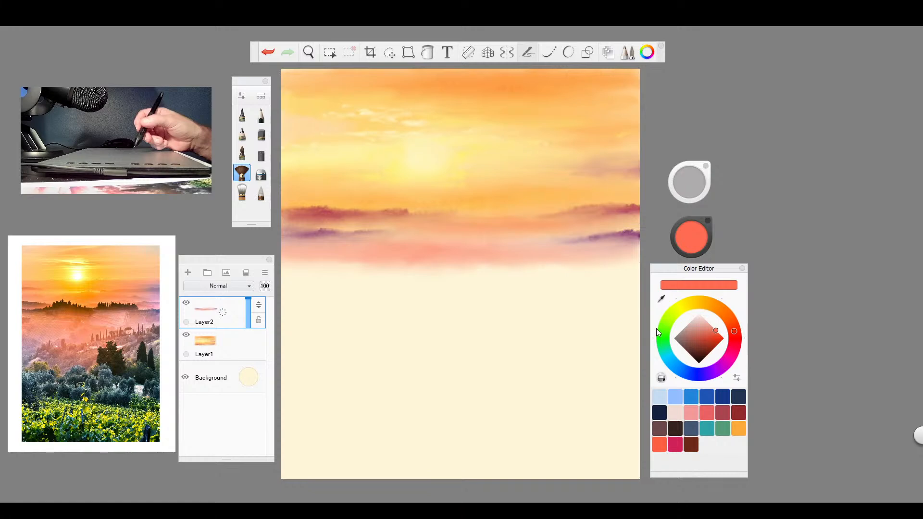
{"action": "left_click_drag", "start_coordinate": [708, 339], "coordinate": [726, 365]}
{"action": "left_click", "coordinate": [716, 370]}
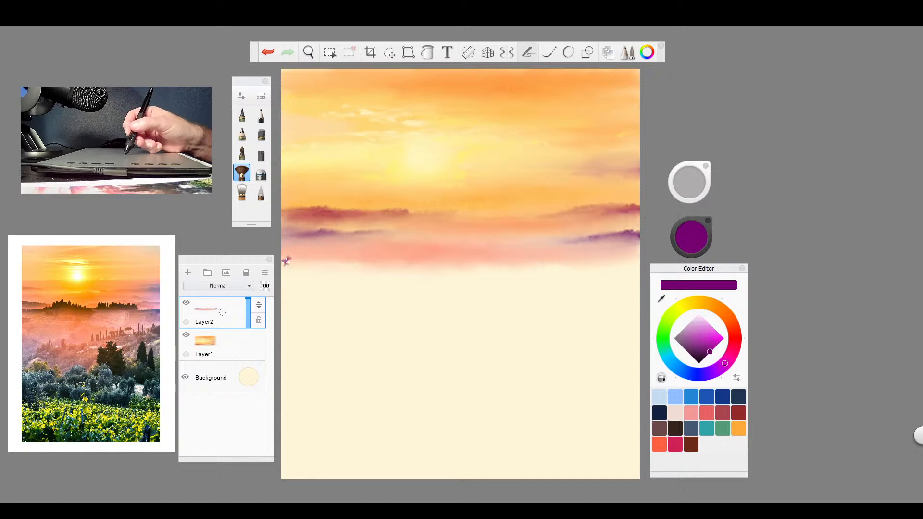
{"action": "left_click_drag", "start_coordinate": [286, 261], "coordinate": [406, 263]}
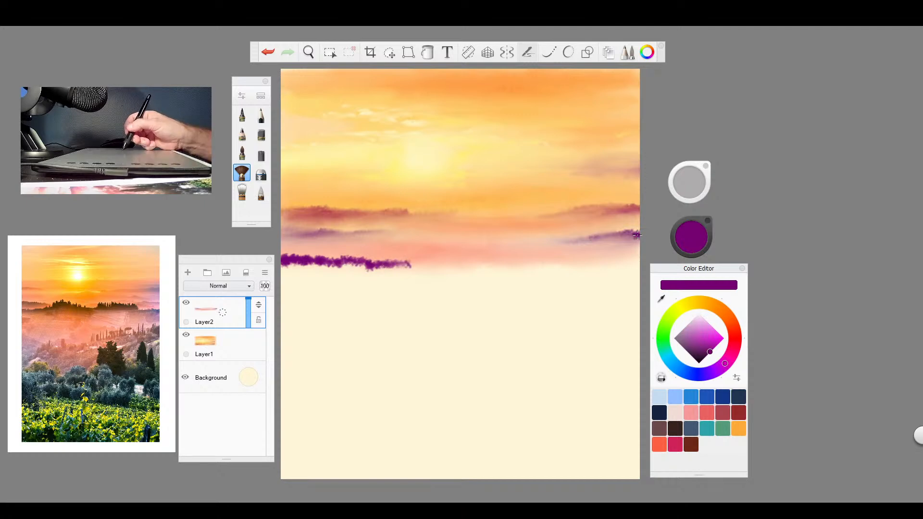
{"action": "left_click_drag", "start_coordinate": [628, 234], "coordinate": [614, 236]}
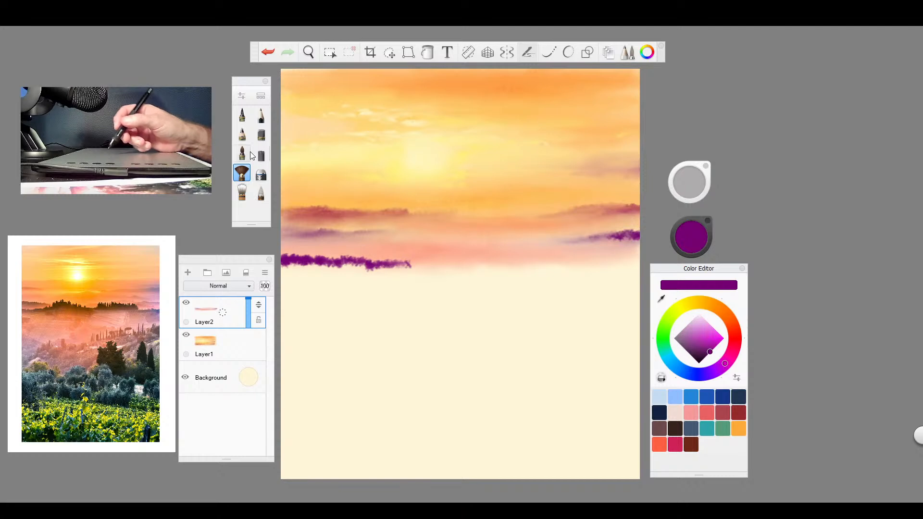
- Sample a light peach from the haze and brush it along the lower edge of the left purple tree line towards the middle
{"action": "left_click", "coordinate": [242, 193]}
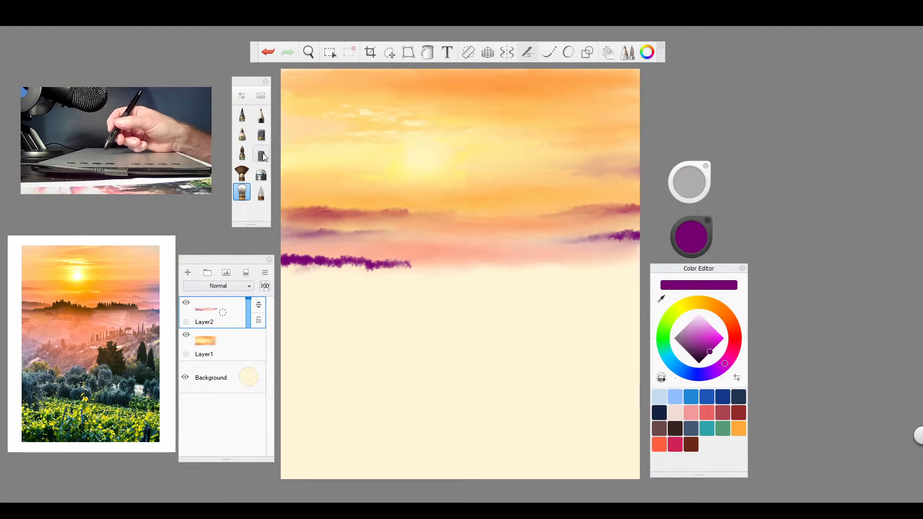
{"action": "left_click", "coordinate": [663, 297]}
{"action": "left_click", "coordinate": [556, 227]}
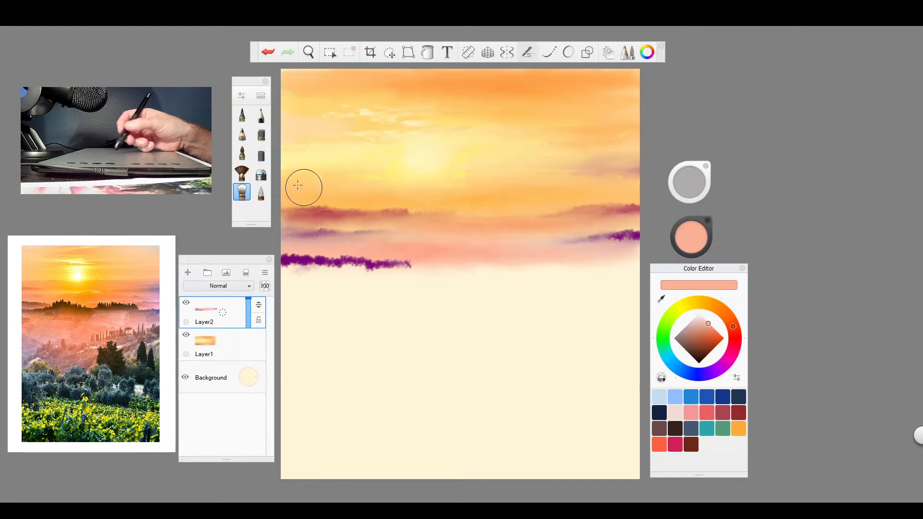
{"action": "left_click", "coordinate": [261, 154]}
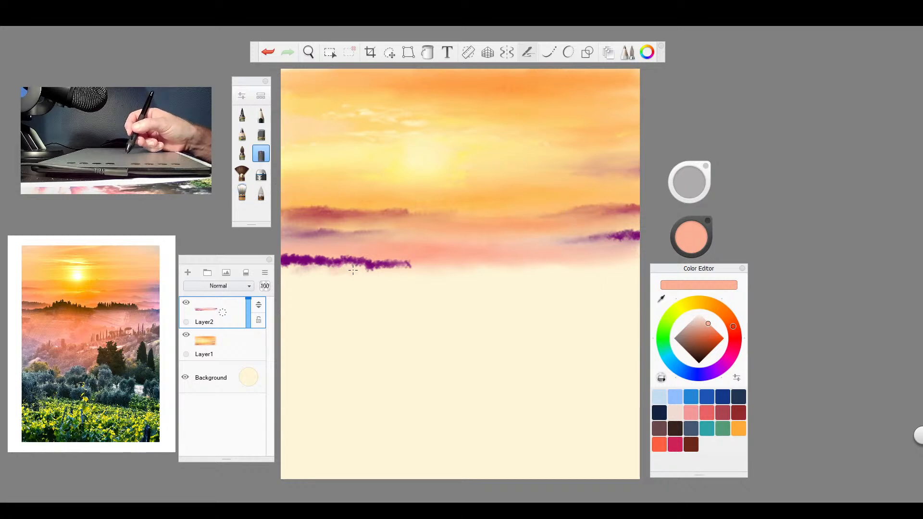
{"action": "mouse_move", "coordinate": [352, 270]}
{"action": "left_mouse_down"}
{"action": "mouse_move", "coordinate": [433, 270]}
{"action": "mouse_move", "coordinate": [284, 270]}
{"action": "mouse_move", "coordinate": [538, 267]}
{"action": "left_mouse_up"}
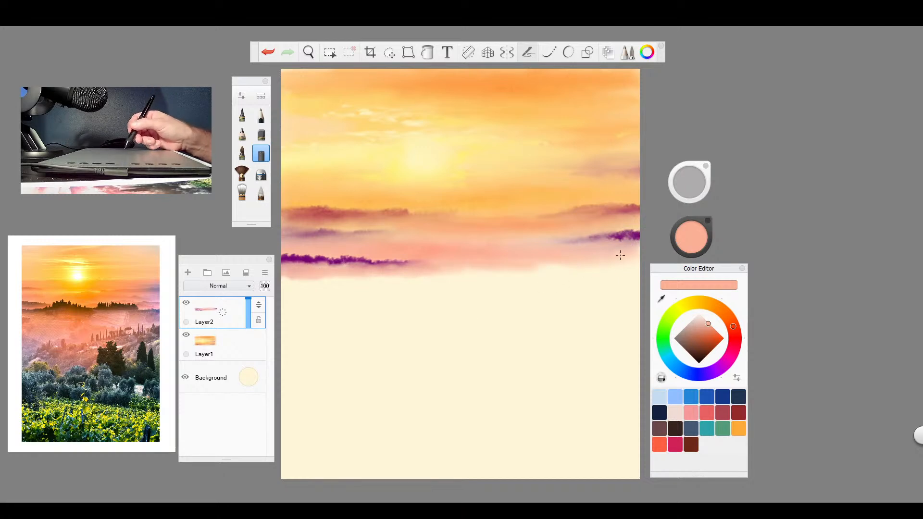
- Block in the hills and foreground slopes with loose peach strokes across the blank lower canvas
{"action": "mouse_move", "coordinate": [572, 268]}
{"action": "left_mouse_down"}
{"action": "mouse_move", "coordinate": [389, 347]}
{"action": "mouse_move", "coordinate": [359, 321]}
{"action": "mouse_move", "coordinate": [331, 344]}
{"action": "mouse_move", "coordinate": [291, 307]}
{"action": "mouse_move", "coordinate": [409, 279]}
{"action": "mouse_move", "coordinate": [414, 295]}
{"action": "mouse_move", "coordinate": [608, 309]}
{"action": "mouse_move", "coordinate": [534, 347]}
{"action": "mouse_move", "coordinate": [520, 339]}
{"action": "mouse_move", "coordinate": [387, 375]}
{"action": "mouse_move", "coordinate": [399, 365]}
{"action": "mouse_move", "coordinate": [289, 329]}
{"action": "left_mouse_up"}
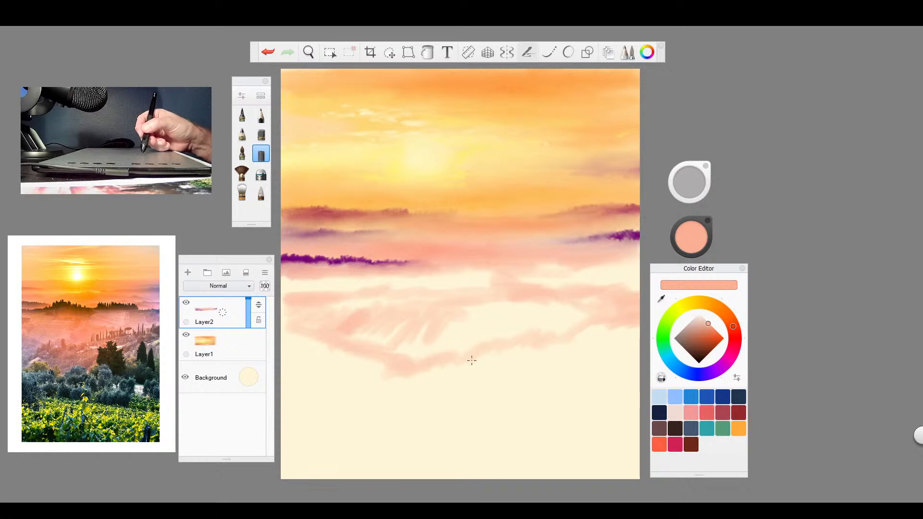
{"action": "mouse_move", "coordinate": [493, 357]}
{"action": "left_mouse_down"}
{"action": "mouse_move", "coordinate": [516, 355]}
{"action": "mouse_move", "coordinate": [526, 320]}
{"action": "mouse_move", "coordinate": [547, 344]}
{"action": "mouse_move", "coordinate": [556, 315]}
{"action": "mouse_move", "coordinate": [552, 340]}
{"action": "mouse_move", "coordinate": [623, 311]}
{"action": "mouse_move", "coordinate": [624, 336]}
{"action": "left_mouse_up"}
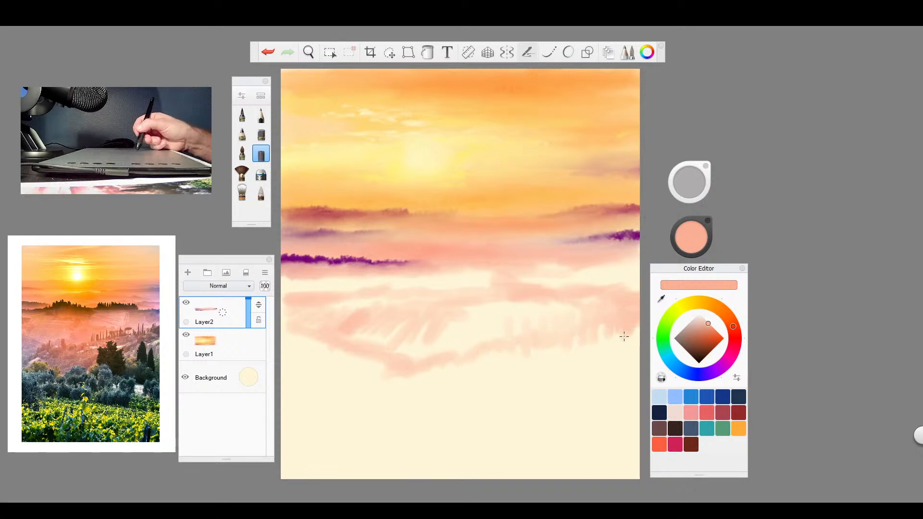
{"action": "mouse_move", "coordinate": [510, 371]}
{"action": "left_mouse_down"}
{"action": "mouse_move", "coordinate": [591, 392]}
{"action": "mouse_move", "coordinate": [401, 385]}
{"action": "mouse_move", "coordinate": [481, 415]}
{"action": "mouse_move", "coordinate": [623, 431]}
{"action": "mouse_move", "coordinate": [637, 446]}
{"action": "mouse_move", "coordinate": [344, 382]}
{"action": "mouse_move", "coordinate": [596, 466]}
{"action": "left_mouse_up"}
{"action": "mouse_move", "coordinate": [477, 440]}
{"action": "left_mouse_down"}
{"action": "mouse_move", "coordinate": [339, 410]}
{"action": "mouse_move", "coordinate": [469, 463]}
{"action": "mouse_move", "coordinate": [331, 427]}
{"action": "mouse_move", "coordinate": [381, 449]}
{"action": "mouse_move", "coordinate": [341, 437]}
{"action": "left_mouse_up"}
{"action": "mouse_move", "coordinate": [317, 337]}
{"action": "left_mouse_down"}
{"action": "mouse_move", "coordinate": [297, 375]}
{"action": "mouse_move", "coordinate": [333, 373]}
{"action": "left_mouse_up"}
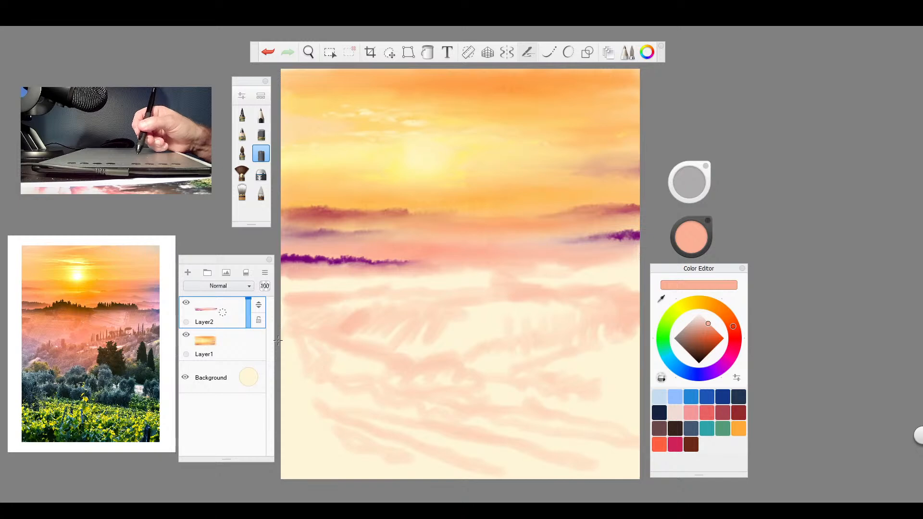
{"action": "mouse_move", "coordinate": [323, 321]}
{"action": "left_mouse_down"}
{"action": "mouse_move", "coordinate": [313, 354]}
{"action": "mouse_move", "coordinate": [291, 377]}
{"action": "mouse_move", "coordinate": [289, 435]}
{"action": "mouse_move", "coordinate": [304, 438]}
{"action": "left_mouse_up"}
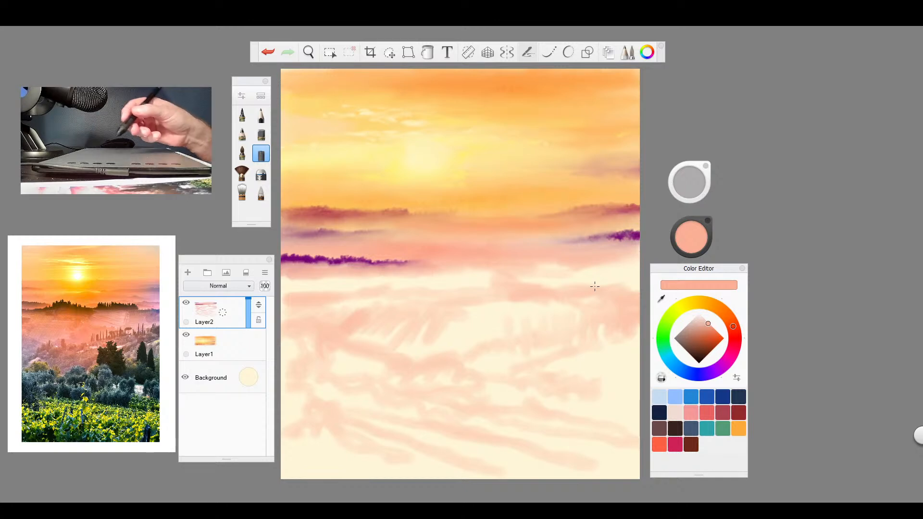
- Soften the peach hill and foreground strokes on Layer2 with the blending brush
{"action": "left_click", "coordinate": [242, 191]}
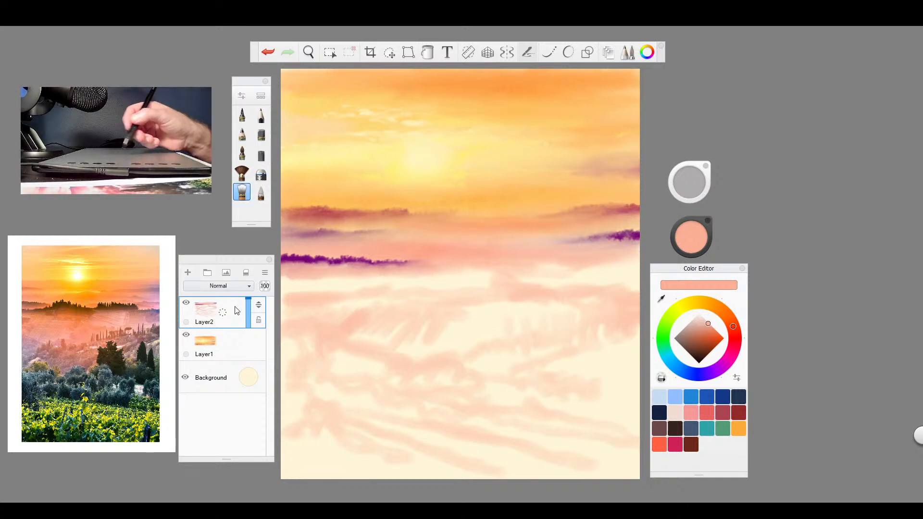
{"action": "left_click", "coordinate": [227, 336]}
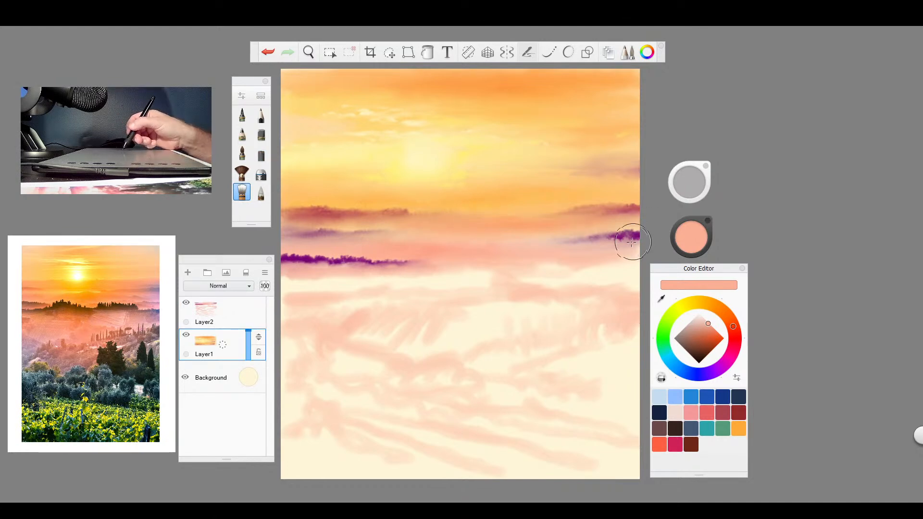
{"action": "left_click", "coordinate": [244, 312]}
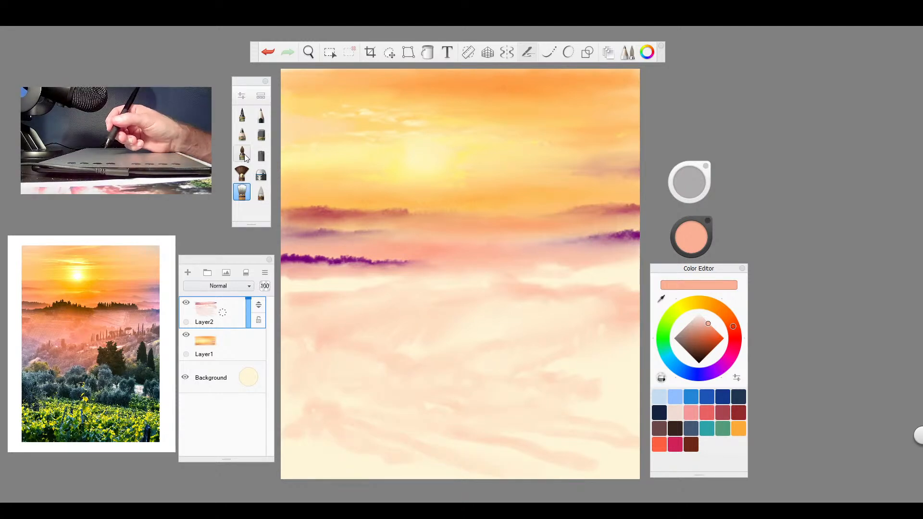
- Add dark navy foliage texture to the left purple tree line with the detail brush and extend its tip towards the middle
{"action": "left_click", "coordinate": [243, 135]}
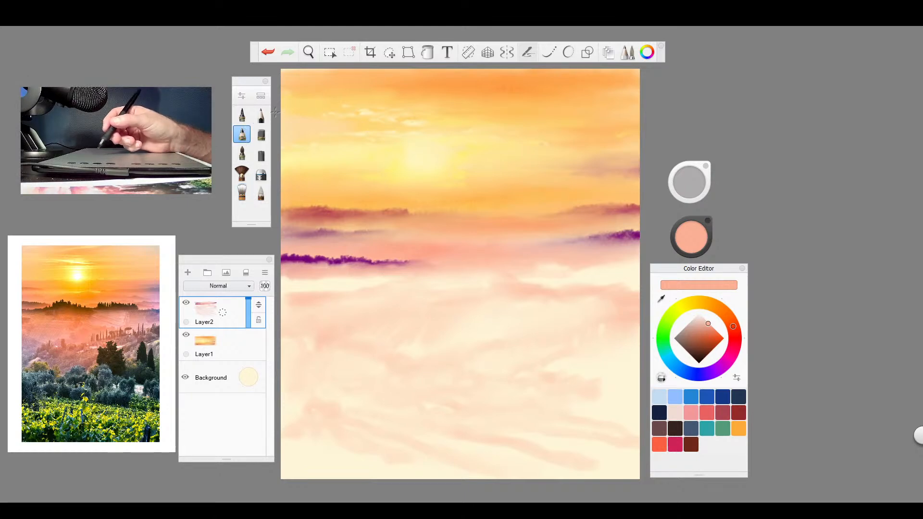
{"action": "left_click", "coordinate": [707, 355]}
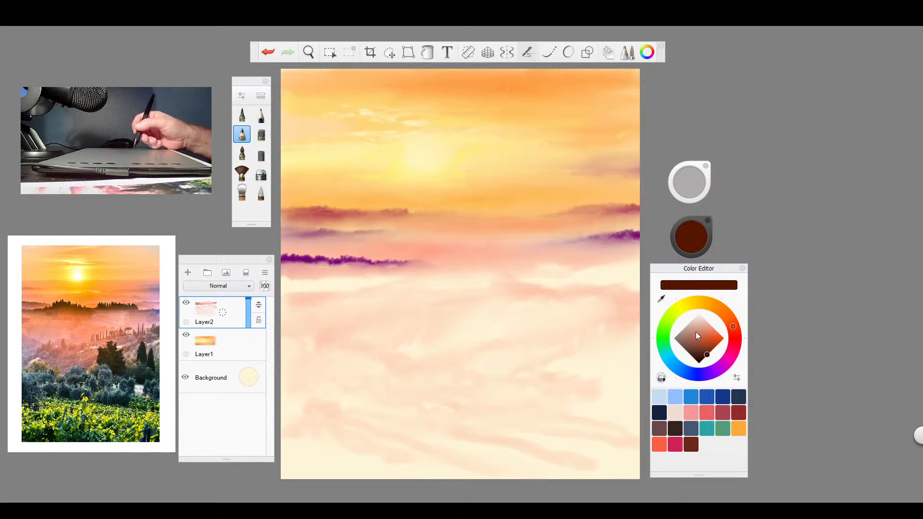
{"action": "left_click", "coordinate": [661, 412]}
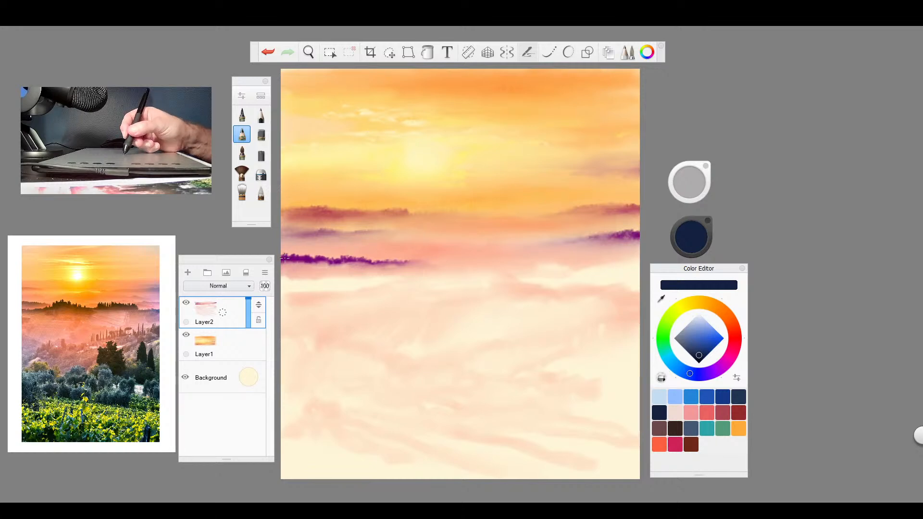
{"action": "left_click_drag", "start_coordinate": [688, 185], "coordinate": [689, 182]}
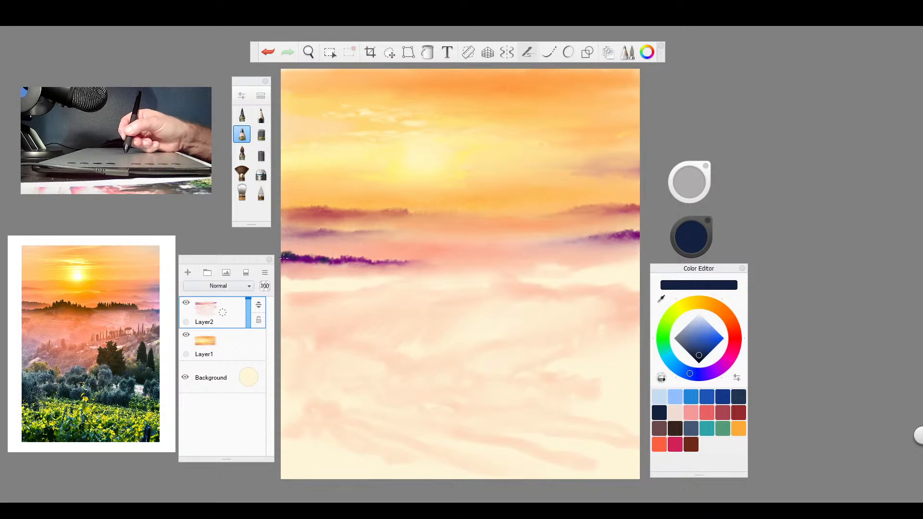
{"action": "left_click_drag", "start_coordinate": [404, 261], "coordinate": [420, 261]}
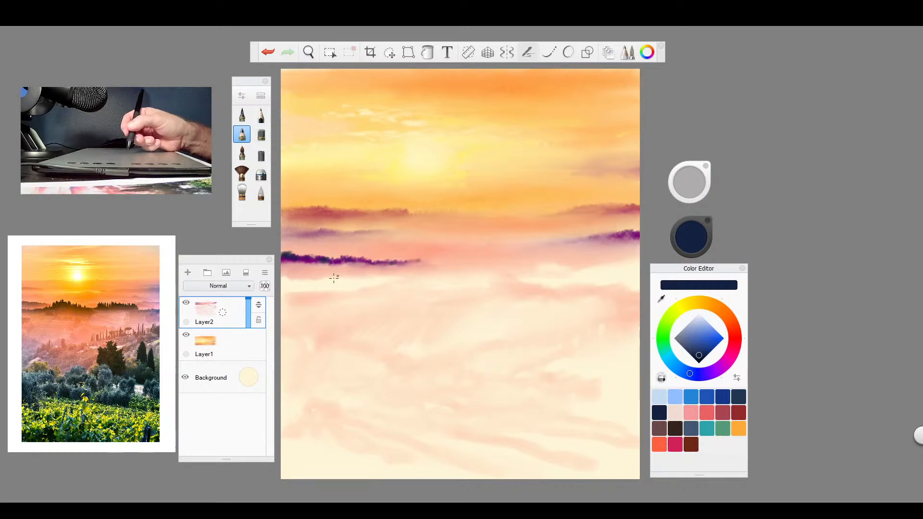
- Paint a solid dark navy ridge of bushes below the left purple tree line, from the canvas edge towards the middle
{"action": "left_click_drag", "start_coordinate": [283, 280], "coordinate": [305, 282]}
{"action": "left_click", "coordinate": [242, 114]}
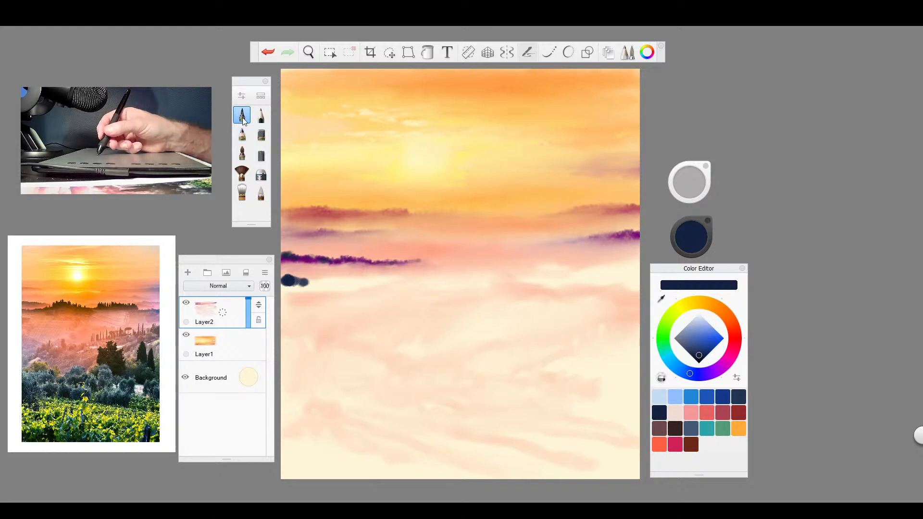
{"action": "left_click", "coordinate": [688, 184]}
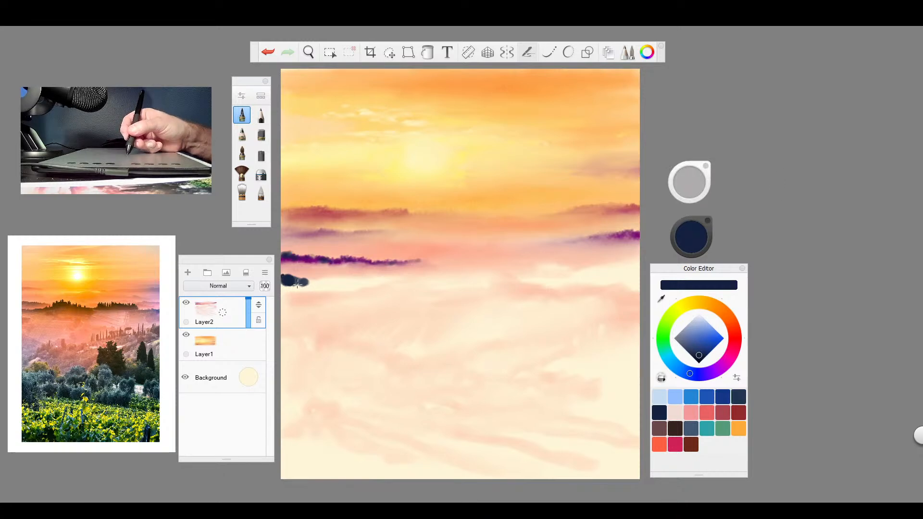
{"action": "mouse_move", "coordinate": [298, 281]}
{"action": "left_mouse_down"}
{"action": "mouse_move", "coordinate": [301, 273]}
{"action": "mouse_move", "coordinate": [339, 280]}
{"action": "mouse_move", "coordinate": [353, 268]}
{"action": "left_mouse_up"}
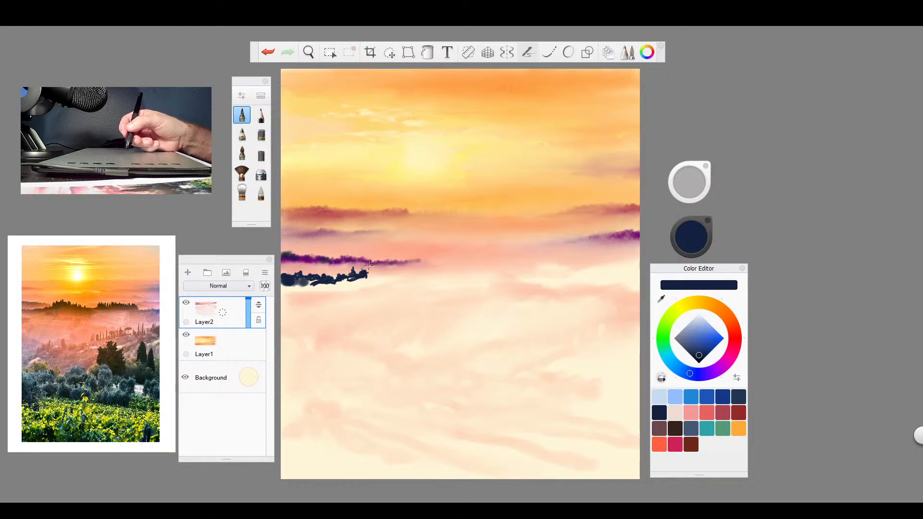
{"action": "mouse_move", "coordinate": [370, 277]}
{"action": "left_mouse_down"}
{"action": "mouse_move", "coordinate": [398, 273]}
{"action": "mouse_move", "coordinate": [399, 260]}
{"action": "mouse_move", "coordinate": [414, 273]}
{"action": "mouse_move", "coordinate": [363, 274]}
{"action": "left_mouse_up"}
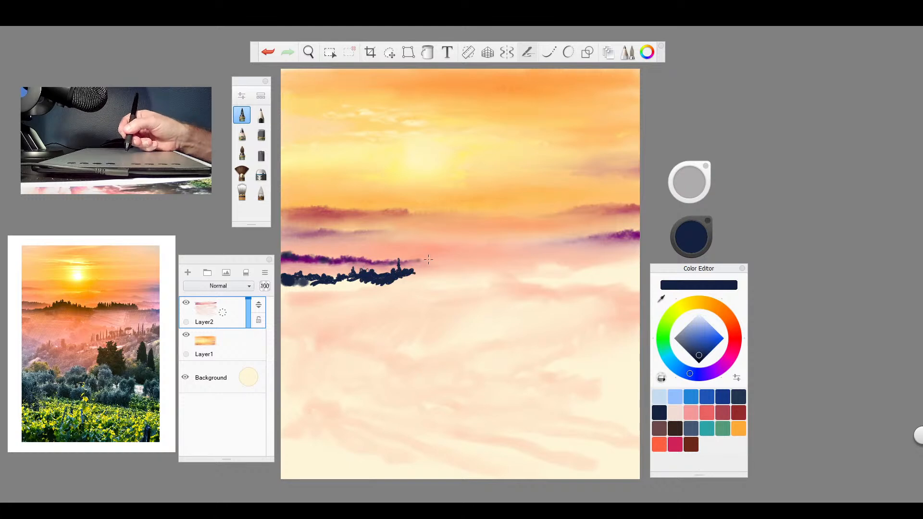
- Paint a navy hilltop with tall cypress silhouettes at the middle of the ridge and fill in its base
{"action": "left_click_drag", "start_coordinate": [424, 265], "coordinate": [423, 244]}
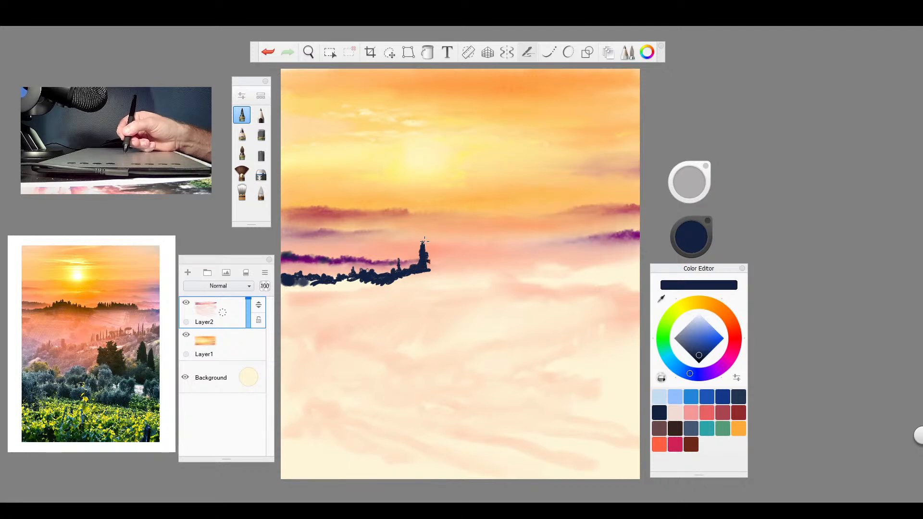
{"action": "left_click_drag", "start_coordinate": [428, 245], "coordinate": [430, 251]}
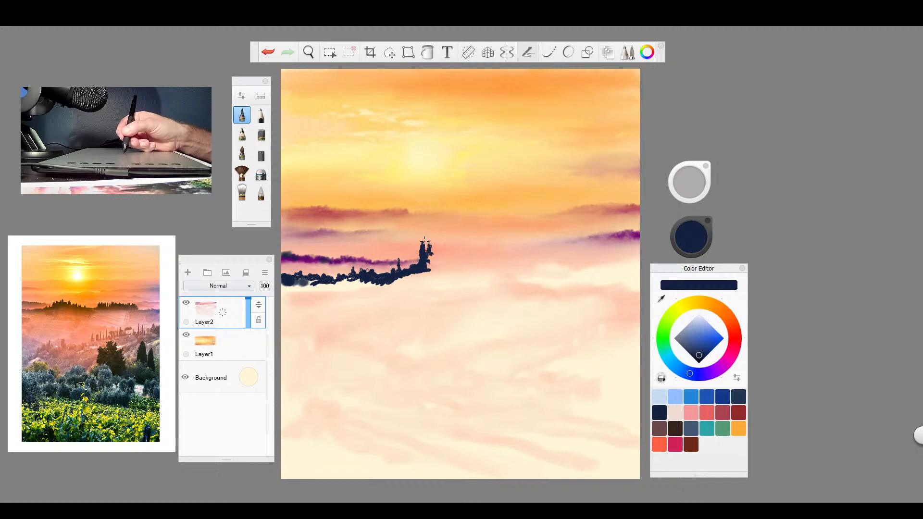
{"action": "mouse_move", "coordinate": [432, 254]}
{"action": "left_mouse_down"}
{"action": "mouse_move", "coordinate": [440, 259]}
{"action": "mouse_move", "coordinate": [441, 243]}
{"action": "mouse_move", "coordinate": [431, 250]}
{"action": "mouse_move", "coordinate": [445, 255]}
{"action": "mouse_move", "coordinate": [441, 237]}
{"action": "mouse_move", "coordinate": [441, 257]}
{"action": "mouse_move", "coordinate": [455, 260]}
{"action": "left_mouse_up"}
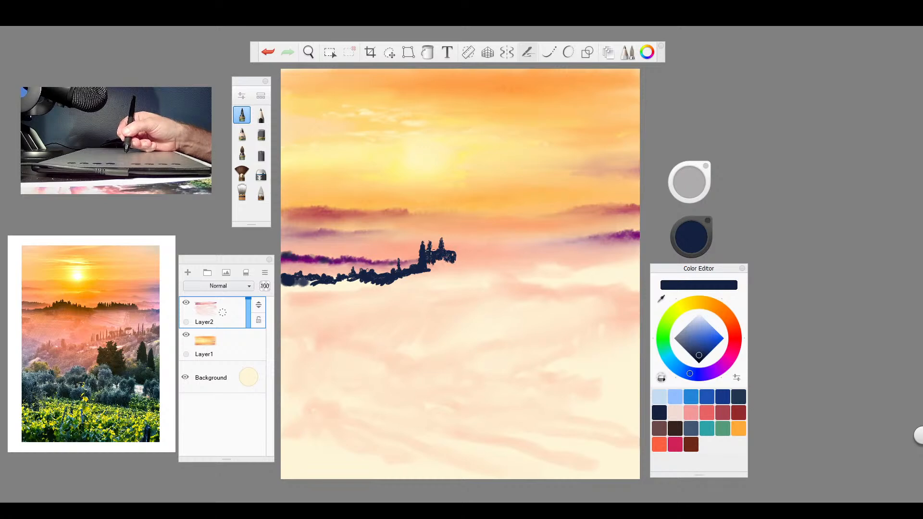
{"action": "mouse_move", "coordinate": [414, 256]}
{"action": "left_mouse_down"}
{"action": "mouse_move", "coordinate": [418, 264]}
{"action": "mouse_move", "coordinate": [476, 259]}
{"action": "left_mouse_up"}
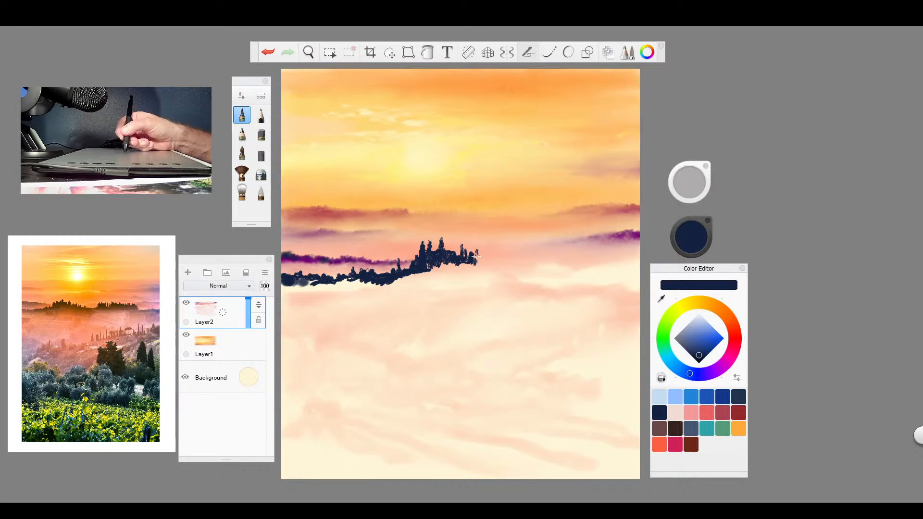
{"action": "mouse_move", "coordinate": [475, 250]}
{"action": "left_mouse_down"}
{"action": "mouse_move", "coordinate": [477, 260]}
{"action": "mouse_move", "coordinate": [527, 268]}
{"action": "mouse_move", "coordinate": [455, 266]}
{"action": "mouse_move", "coordinate": [451, 275]}
{"action": "mouse_move", "coordinate": [399, 280]}
{"action": "left_mouse_up"}
- Extend the navy ridge to the right canvas edge with a second cypress cluster and fill the gaps along its base
{"action": "mouse_move", "coordinate": [473, 277]}
{"action": "left_mouse_down"}
{"action": "mouse_move", "coordinate": [528, 279]}
{"action": "mouse_move", "coordinate": [552, 264]}
{"action": "mouse_move", "coordinate": [555, 243]}
{"action": "mouse_move", "coordinate": [556, 260]}
{"action": "mouse_move", "coordinate": [569, 249]}
{"action": "mouse_move", "coordinate": [577, 260]}
{"action": "mouse_move", "coordinate": [583, 247]}
{"action": "mouse_move", "coordinate": [599, 260]}
{"action": "left_mouse_up"}
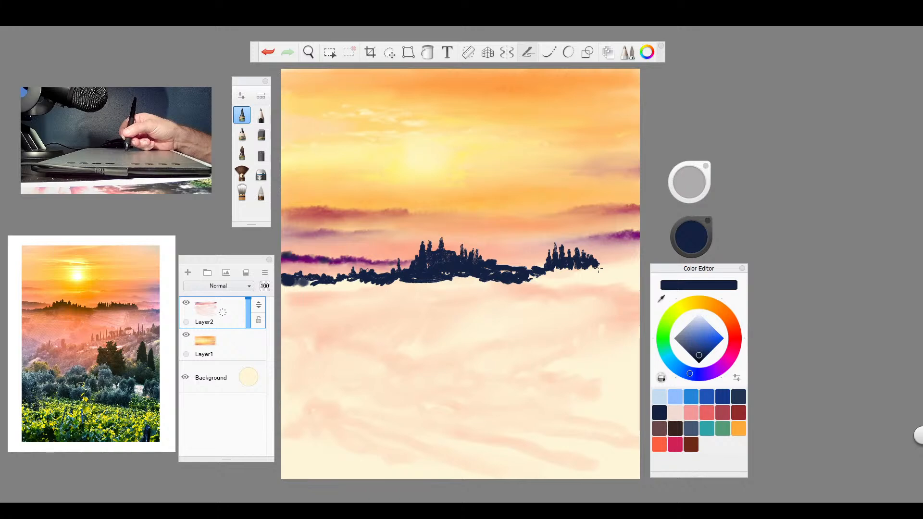
{"action": "mouse_move", "coordinate": [598, 270]}
{"action": "left_mouse_down"}
{"action": "mouse_move", "coordinate": [597, 251]}
{"action": "mouse_move", "coordinate": [614, 262]}
{"action": "left_mouse_up"}
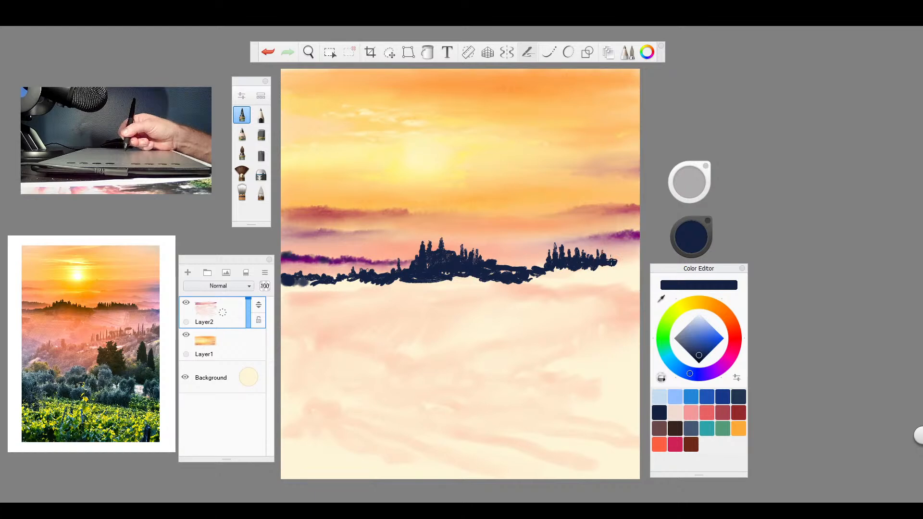
{"action": "mouse_move", "coordinate": [606, 255]}
{"action": "left_mouse_down"}
{"action": "mouse_move", "coordinate": [639, 272]}
{"action": "mouse_move", "coordinate": [601, 278]}
{"action": "mouse_move", "coordinate": [626, 268]}
{"action": "left_mouse_up"}
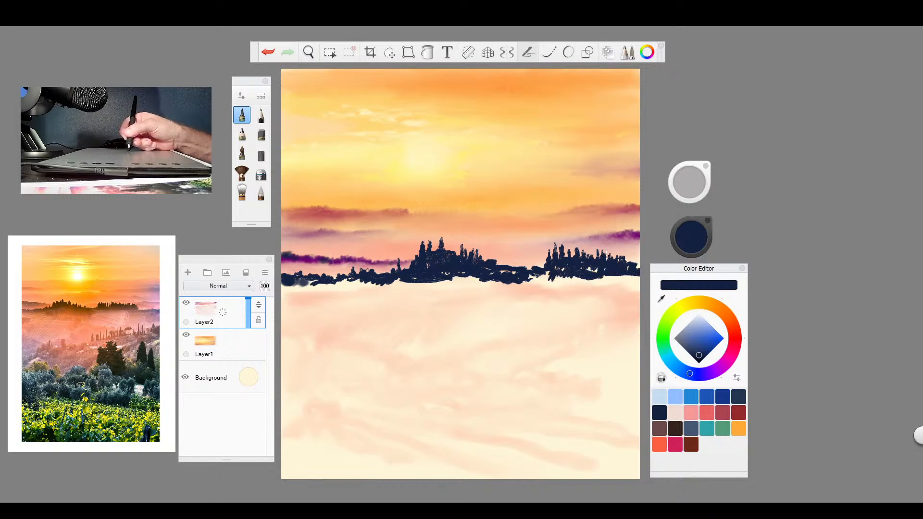
{"action": "left_click_drag", "start_coordinate": [549, 274], "coordinate": [497, 289]}
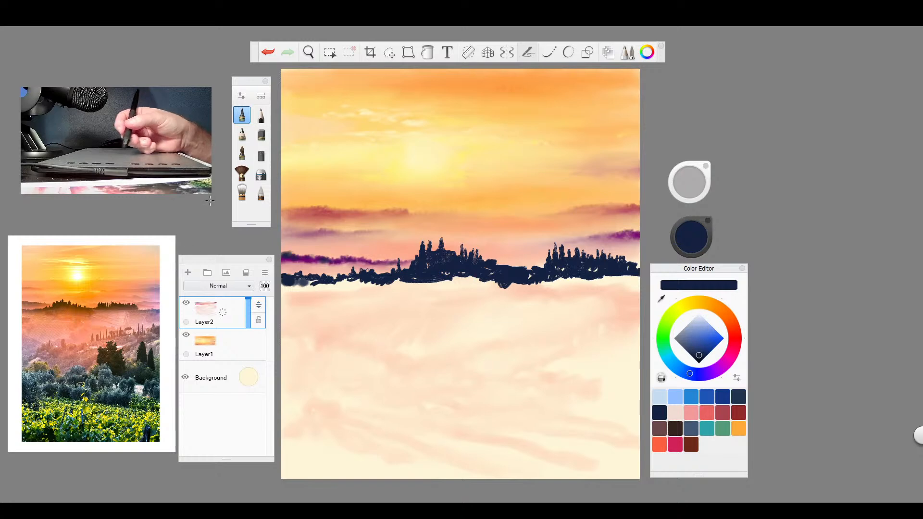
- Mix a bright coral and brush soft haze along the lower edge of the navy ridge and just below it
{"action": "left_click", "coordinate": [261, 154]}
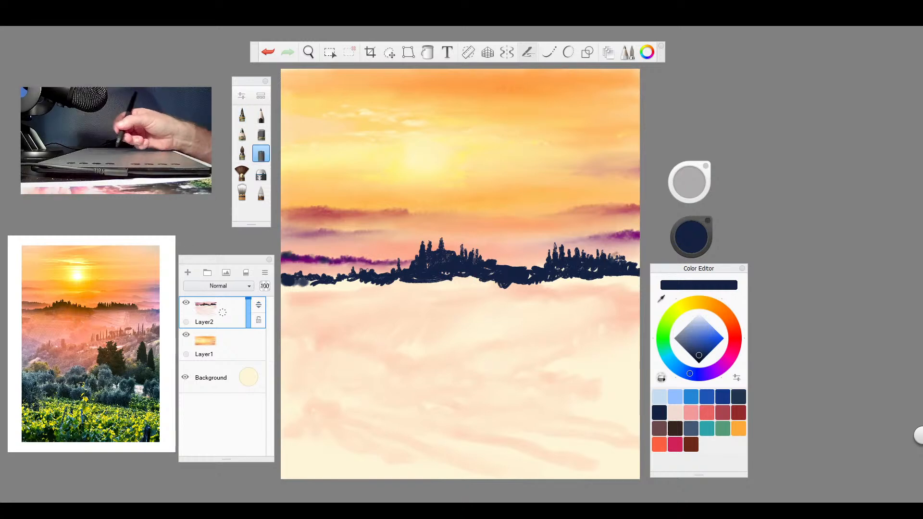
{"action": "left_click", "coordinate": [730, 322]}
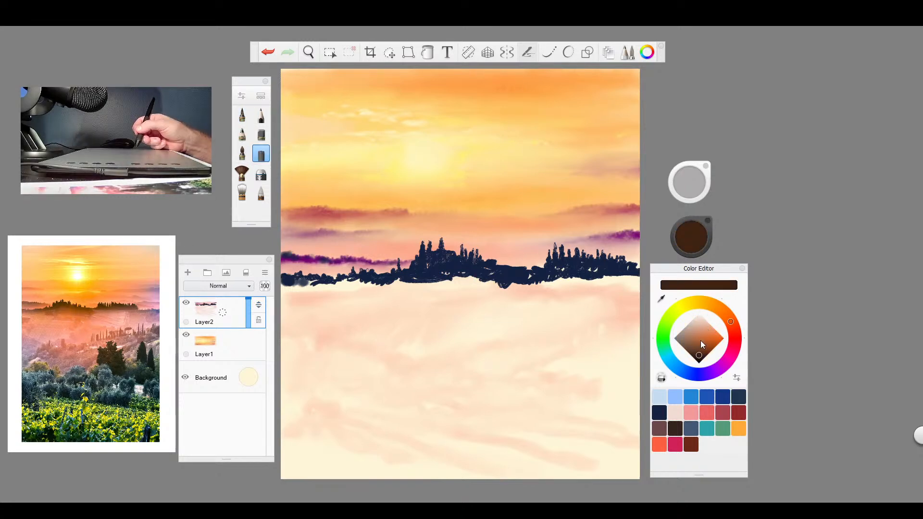
{"action": "left_click_drag", "start_coordinate": [711, 340], "coordinate": [718, 331]}
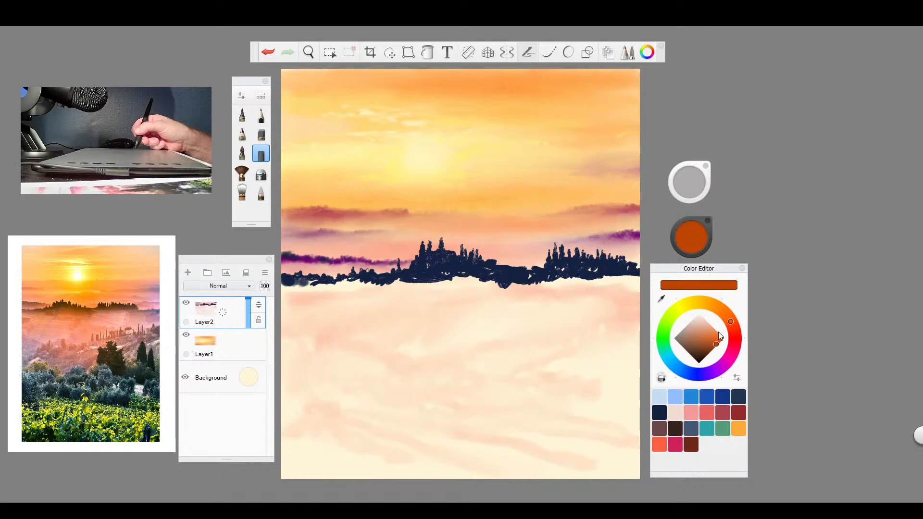
{"action": "left_click", "coordinate": [734, 330]}
{"action": "left_click", "coordinate": [716, 330]}
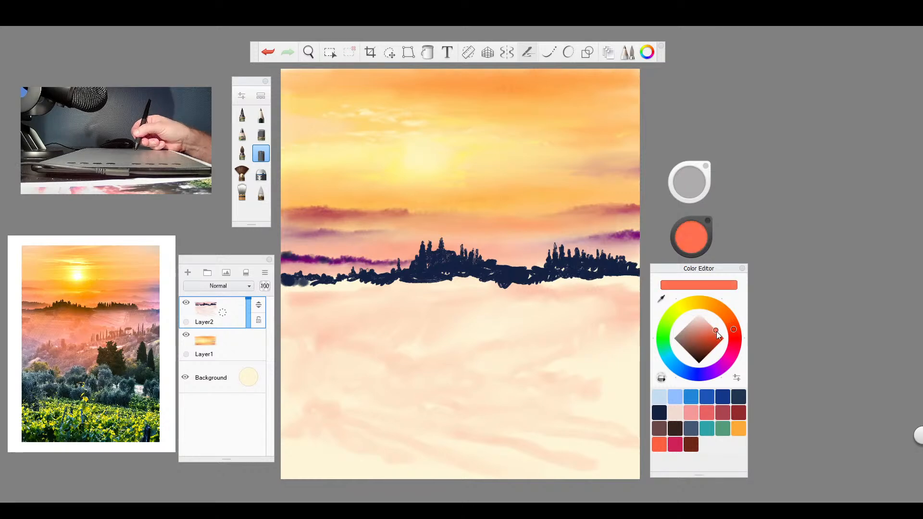
{"action": "mouse_move", "coordinate": [485, 284]}
{"action": "left_mouse_down"}
{"action": "mouse_move", "coordinate": [449, 281]}
{"action": "mouse_move", "coordinate": [482, 282]}
{"action": "mouse_move", "coordinate": [406, 301]}
{"action": "mouse_move", "coordinate": [414, 299]}
{"action": "mouse_move", "coordinate": [331, 286]}
{"action": "mouse_move", "coordinate": [358, 284]}
{"action": "mouse_move", "coordinate": [315, 290]}
{"action": "mouse_move", "coordinate": [375, 296]}
{"action": "mouse_move", "coordinate": [405, 284]}
{"action": "mouse_move", "coordinate": [618, 282]}
{"action": "left_mouse_up"}
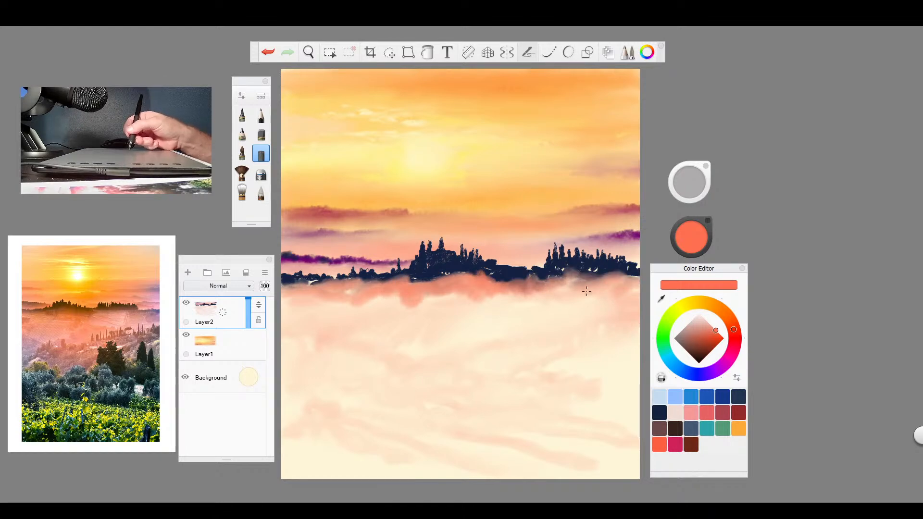
{"action": "mouse_move", "coordinate": [584, 292]}
{"action": "left_mouse_down"}
{"action": "mouse_move", "coordinate": [566, 303]}
{"action": "mouse_move", "coordinate": [571, 317]}
{"action": "left_mouse_up"}
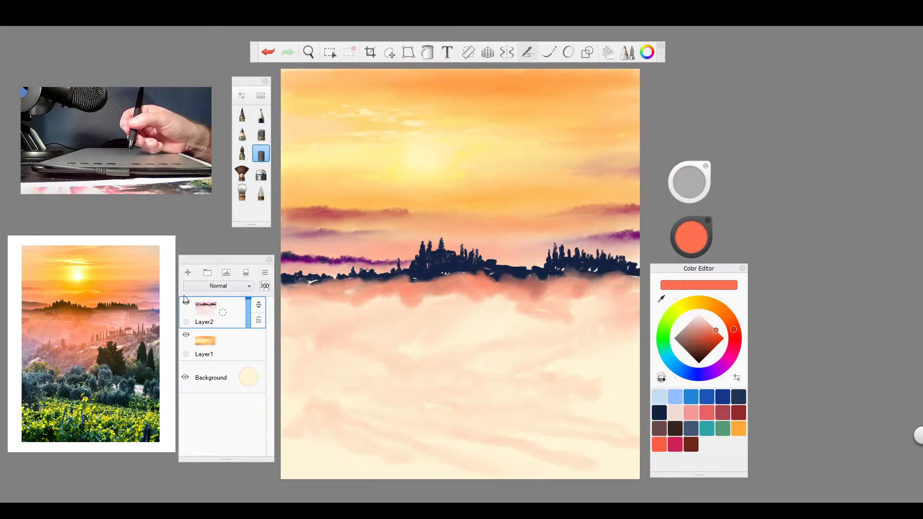
- Blend the base of the navy ridge on Layer2 into the coral haze across the canvas
{"action": "left_click", "coordinate": [242, 191]}
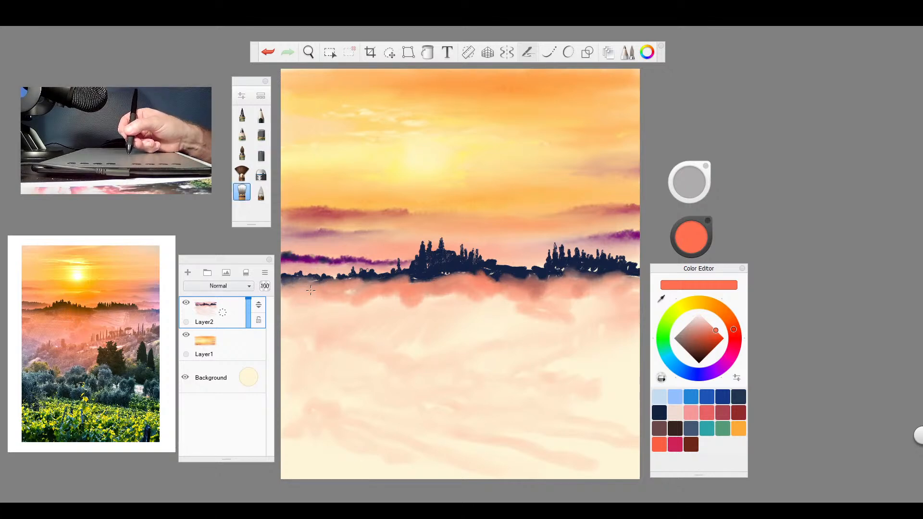
{"action": "mouse_move", "coordinate": [326, 281]}
{"action": "left_mouse_down"}
{"action": "mouse_move", "coordinate": [437, 284]}
{"action": "mouse_move", "coordinate": [425, 270]}
{"action": "mouse_move", "coordinate": [433, 256]}
{"action": "mouse_move", "coordinate": [456, 281]}
{"action": "mouse_move", "coordinate": [442, 285]}
{"action": "left_mouse_up"}
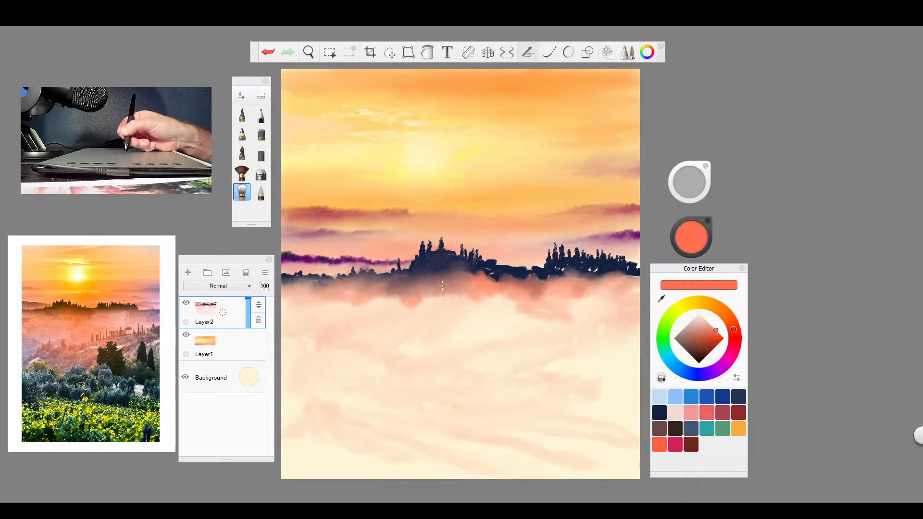
{"action": "mouse_move", "coordinate": [442, 285]}
{"action": "left_mouse_down"}
{"action": "mouse_move", "coordinate": [469, 266]}
{"action": "mouse_move", "coordinate": [511, 276]}
{"action": "mouse_move", "coordinate": [485, 274]}
{"action": "mouse_move", "coordinate": [579, 269]}
{"action": "mouse_move", "coordinate": [559, 249]}
{"action": "left_mouse_up"}
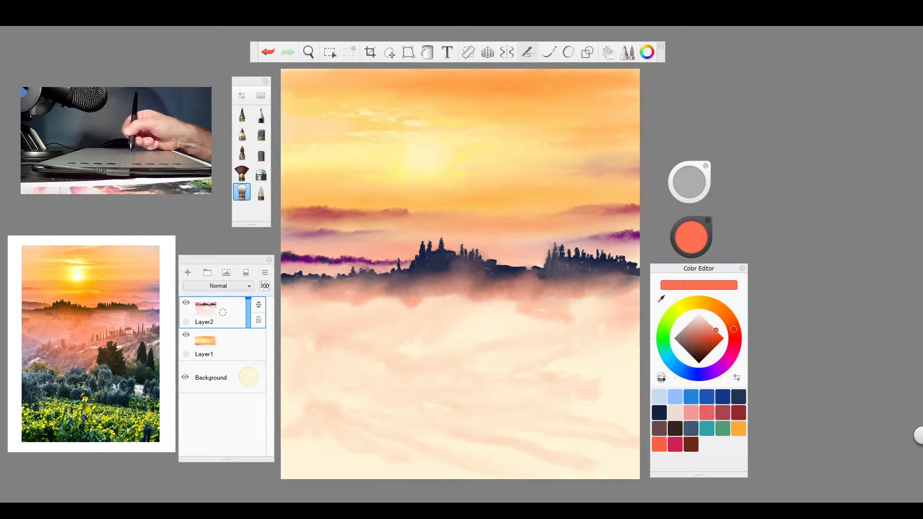
{"action": "left_click_drag", "start_coordinate": [558, 250], "coordinate": [596, 293]}
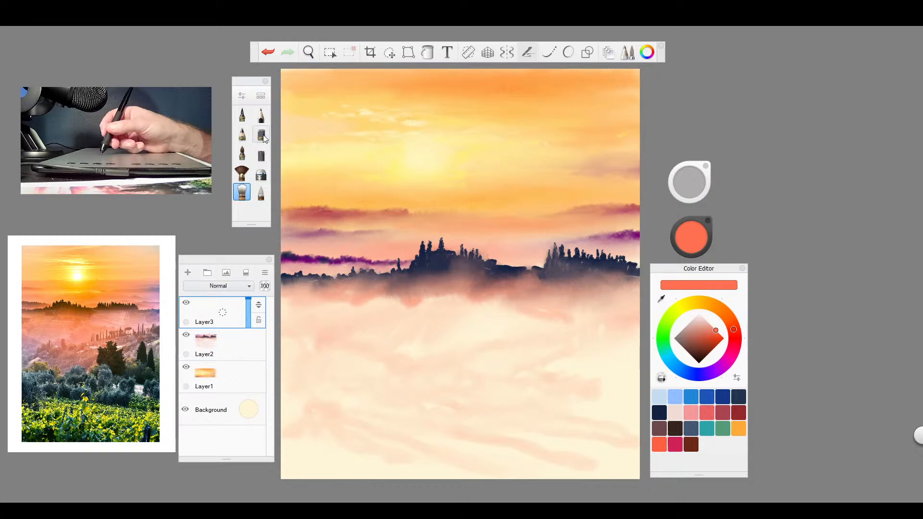
- Glaze translucent coral haze over the navy ridge and its cypress clusters on Layer3
{"action": "left_click", "coordinate": [264, 139]}
{"action": "left_click_drag", "start_coordinate": [689, 183], "coordinate": [688, 179]}
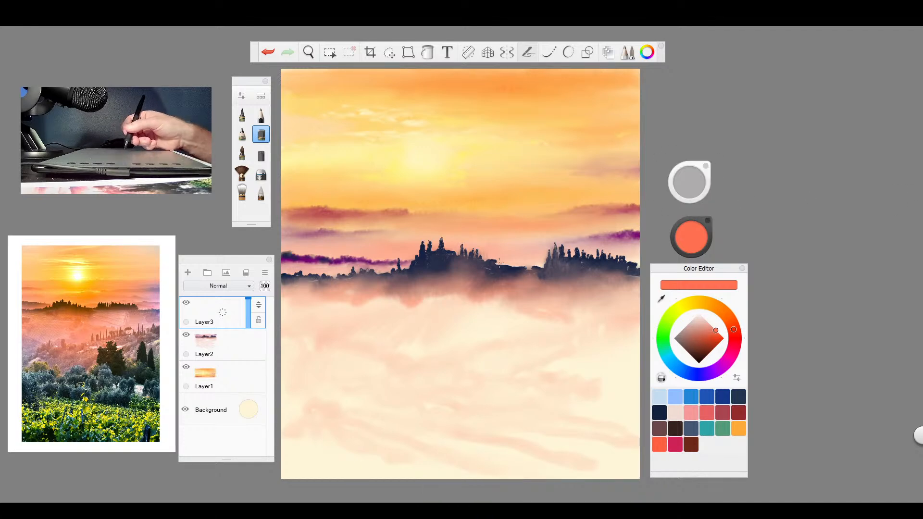
{"action": "left_click_drag", "start_coordinate": [689, 183], "coordinate": [690, 185]}
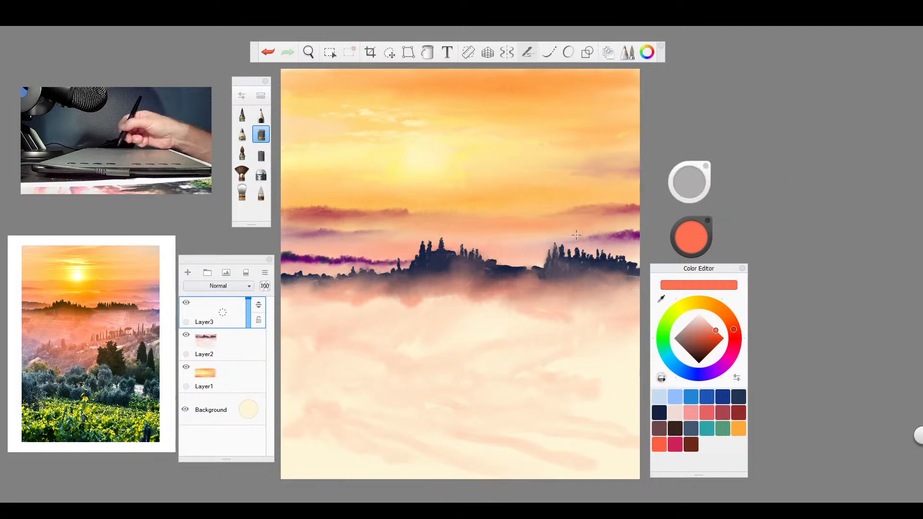
{"action": "mouse_move", "coordinate": [476, 250]}
{"action": "left_mouse_down"}
{"action": "mouse_move", "coordinate": [398, 266]}
{"action": "mouse_move", "coordinate": [640, 261]}
{"action": "left_mouse_up"}
{"action": "left_click_drag", "start_coordinate": [690, 177], "coordinate": [691, 179]}
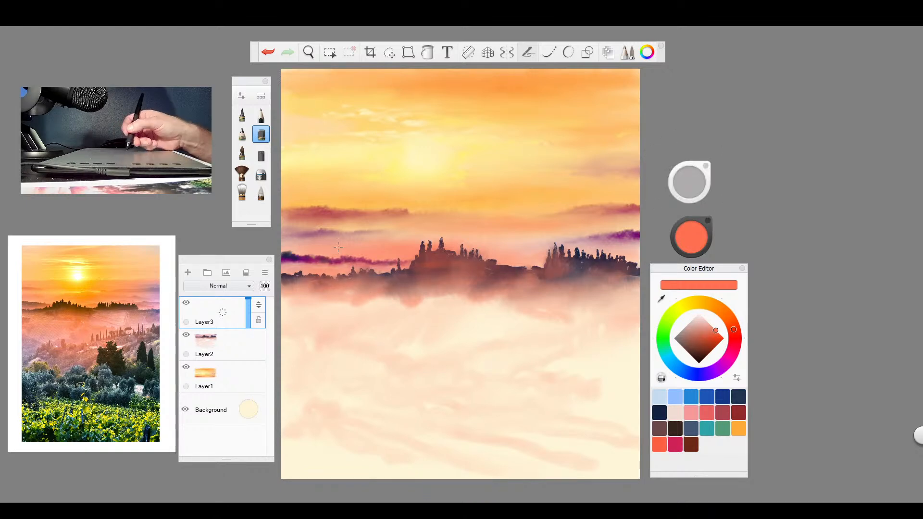
- Soften the coral glaze over the ridge on Layer3 with the blending brush
{"action": "left_click", "coordinate": [242, 192]}
{"action": "mouse_move", "coordinate": [425, 240]}
{"action": "left_mouse_down"}
{"action": "mouse_move", "coordinate": [461, 274]}
{"action": "mouse_move", "coordinate": [451, 264]}
{"action": "mouse_move", "coordinate": [414, 265]}
{"action": "mouse_move", "coordinate": [500, 268]}
{"action": "left_mouse_up"}
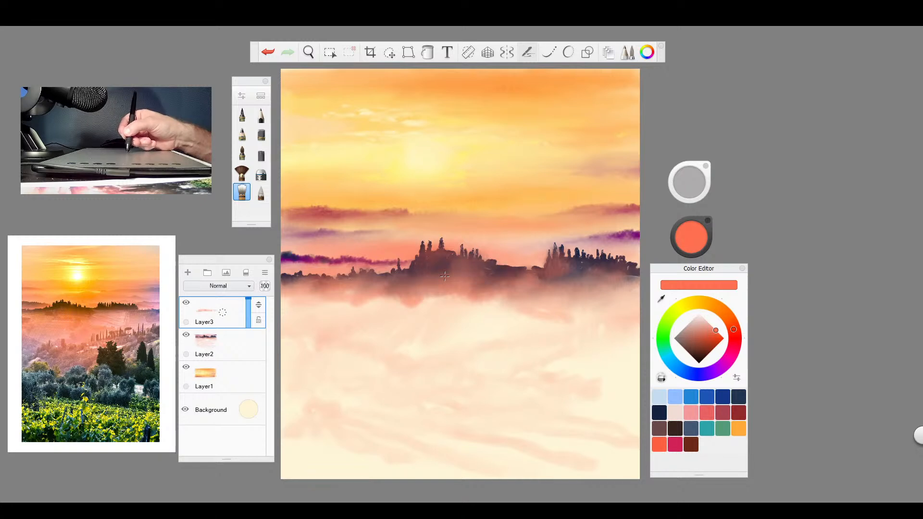
{"action": "left_click_drag", "start_coordinate": [561, 261], "coordinate": [549, 274]}
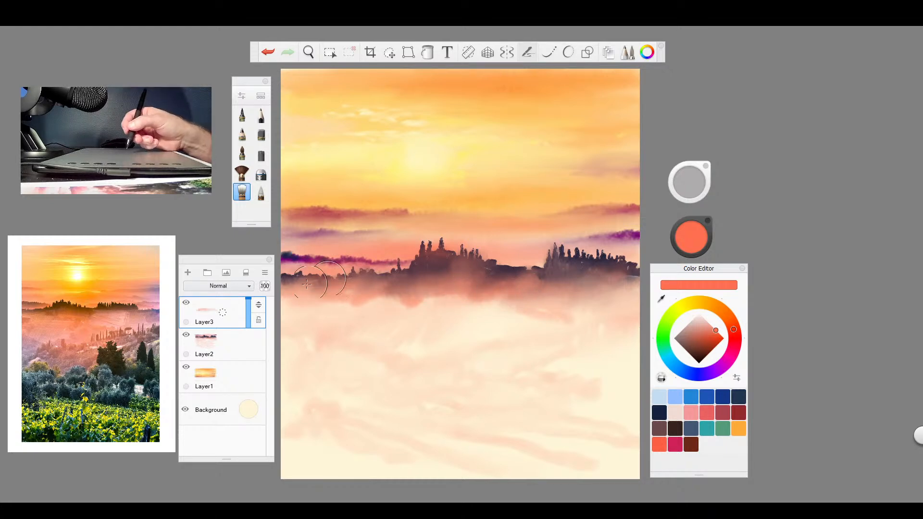
- Add fine dark navy detail strokes along the base of the right cypress ridge on Layer2
{"action": "left_click", "coordinate": [231, 342]}
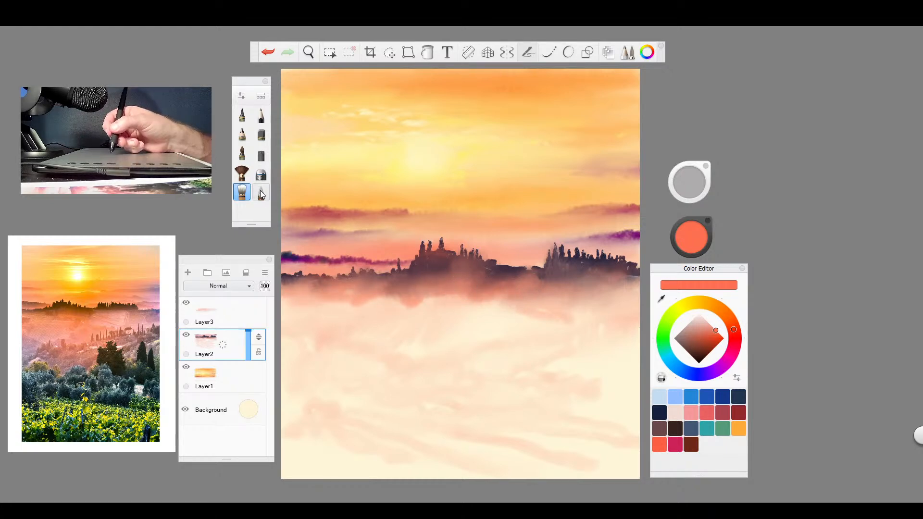
{"action": "left_click", "coordinate": [261, 193]}
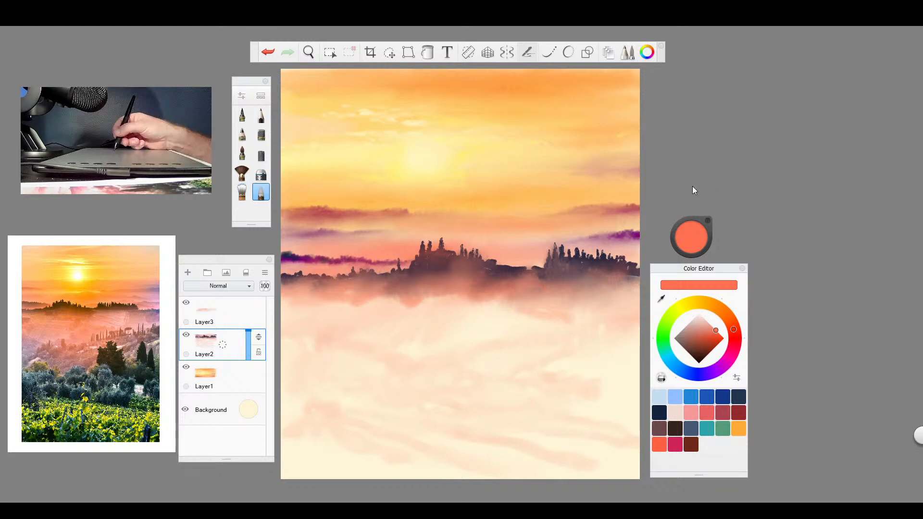
{"action": "left_click", "coordinate": [242, 115]}
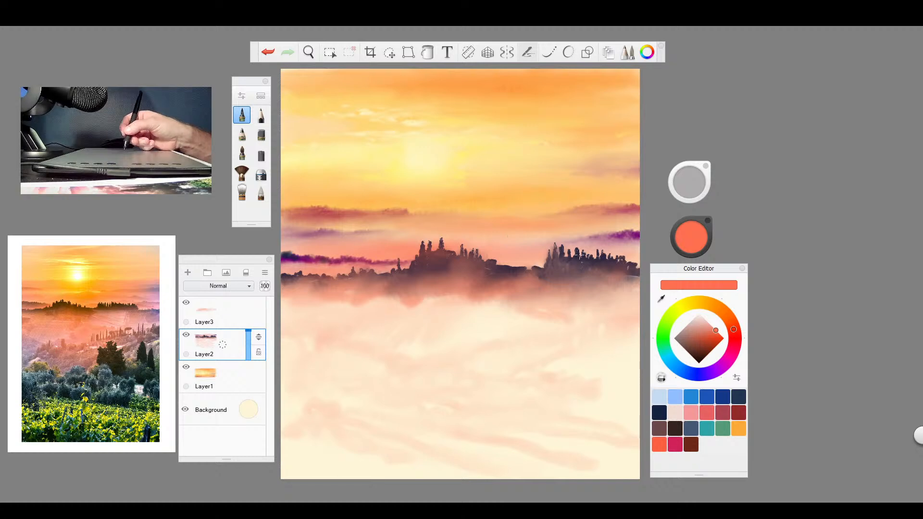
{"action": "left_click", "coordinate": [659, 412]}
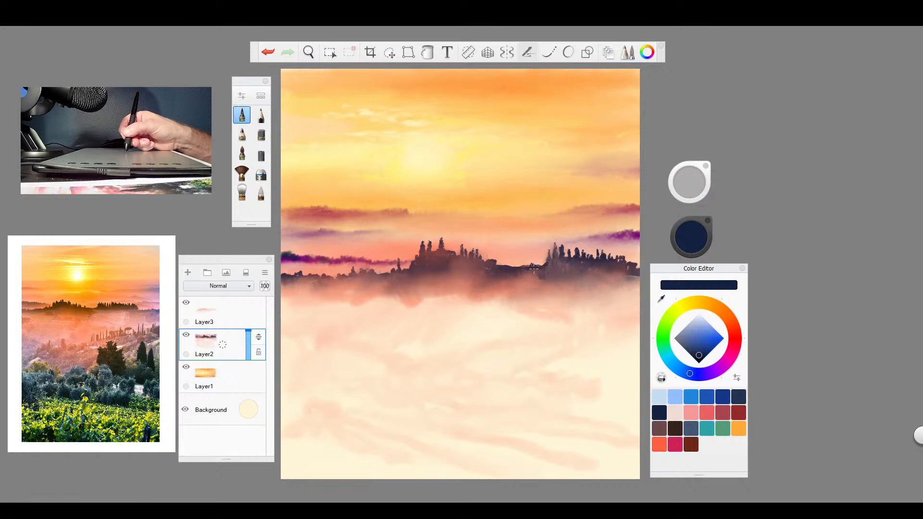
{"action": "mouse_move", "coordinate": [546, 271]}
{"action": "left_mouse_down"}
{"action": "mouse_move", "coordinate": [563, 277]}
{"action": "mouse_move", "coordinate": [545, 266]}
{"action": "left_mouse_up"}
{"action": "left_click_drag", "start_coordinate": [560, 275], "coordinate": [576, 276]}
{"action": "left_click_drag", "start_coordinate": [608, 273], "coordinate": [625, 277]}
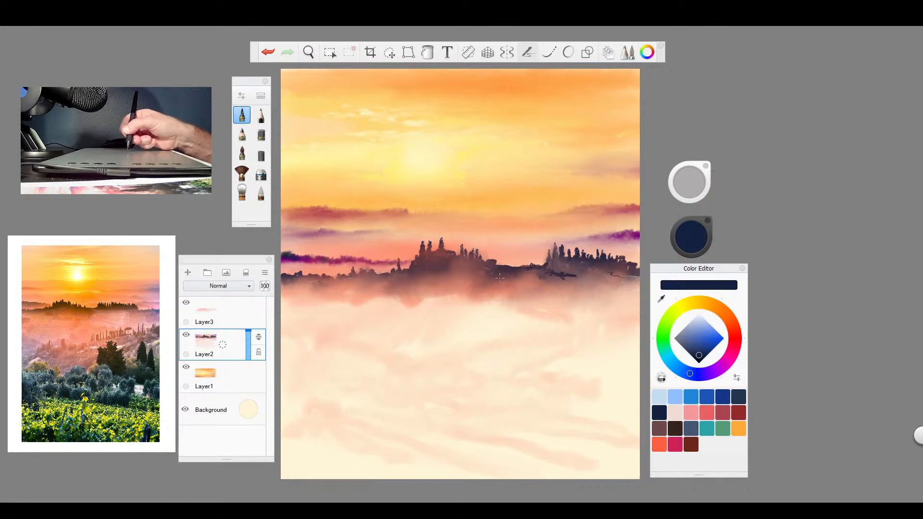
- Sketch a hatched field patch in dark navy and crimson just below the central ridge on Layer2
{"action": "left_click_drag", "start_coordinate": [392, 298], "coordinate": [490, 296]}
{"action": "mouse_move", "coordinate": [423, 309]}
{"action": "left_mouse_down"}
{"action": "mouse_move", "coordinate": [440, 294]}
{"action": "mouse_move", "coordinate": [398, 292]}
{"action": "mouse_move", "coordinate": [366, 311]}
{"action": "mouse_move", "coordinate": [496, 295]}
{"action": "left_mouse_up"}
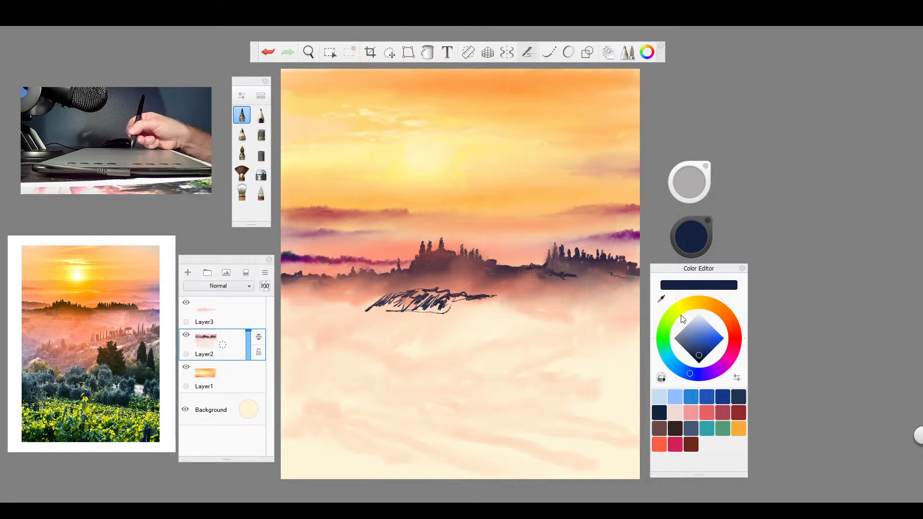
{"action": "left_click", "coordinate": [733, 348]}
{"action": "left_click", "coordinate": [711, 348]}
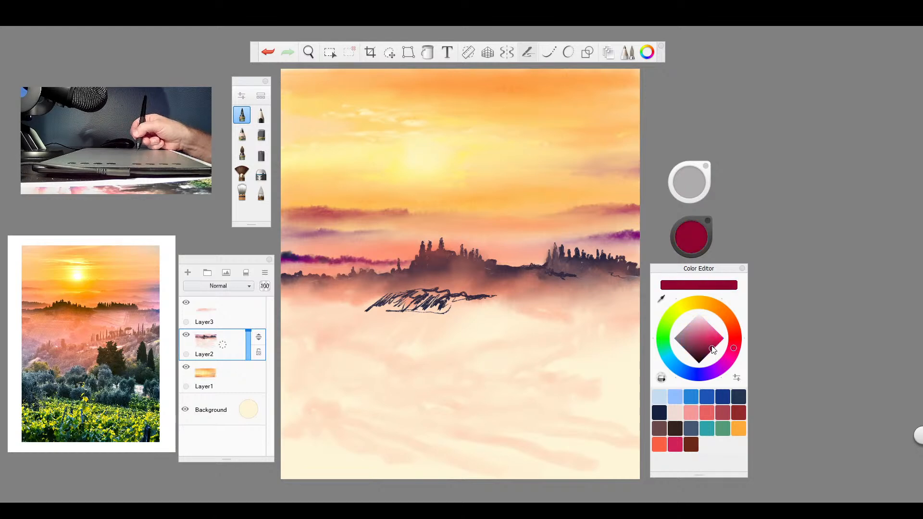
{"action": "mouse_move", "coordinate": [441, 311]}
{"action": "left_mouse_down"}
{"action": "mouse_move", "coordinate": [455, 298]}
{"action": "mouse_move", "coordinate": [529, 294]}
{"action": "left_mouse_up"}
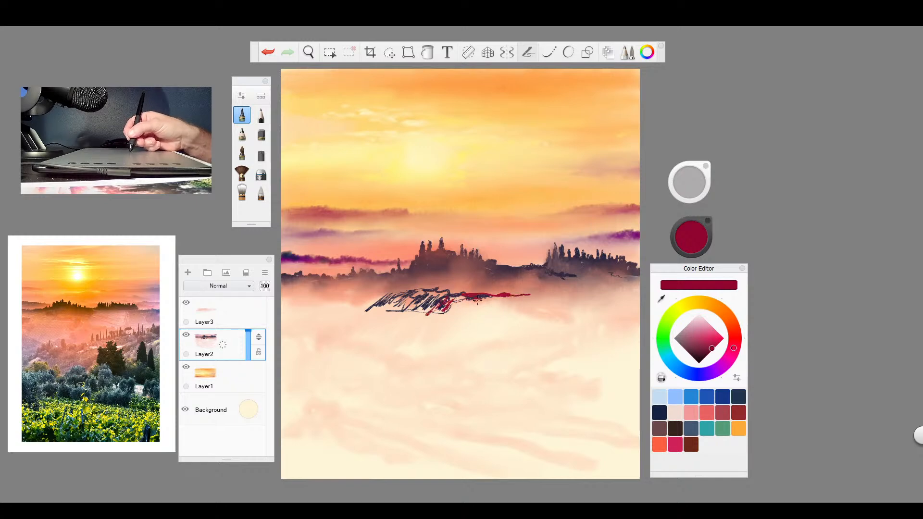
- Work crimson fan-brush strokes over the hatched field patch, extending them past both of its ends
{"action": "left_click", "coordinate": [241, 173]}
{"action": "left_click_drag", "start_coordinate": [702, 186], "coordinate": [690, 183]}
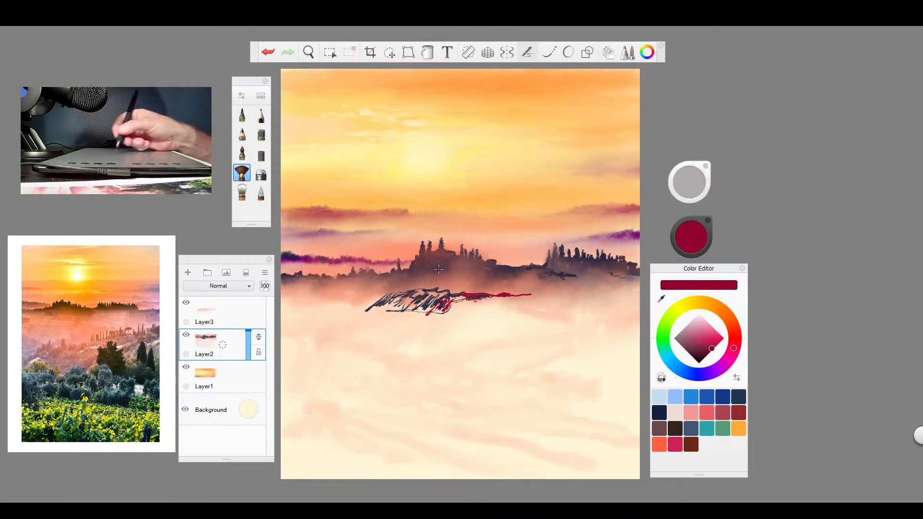
{"action": "left_click_drag", "start_coordinate": [373, 296], "coordinate": [347, 314]}
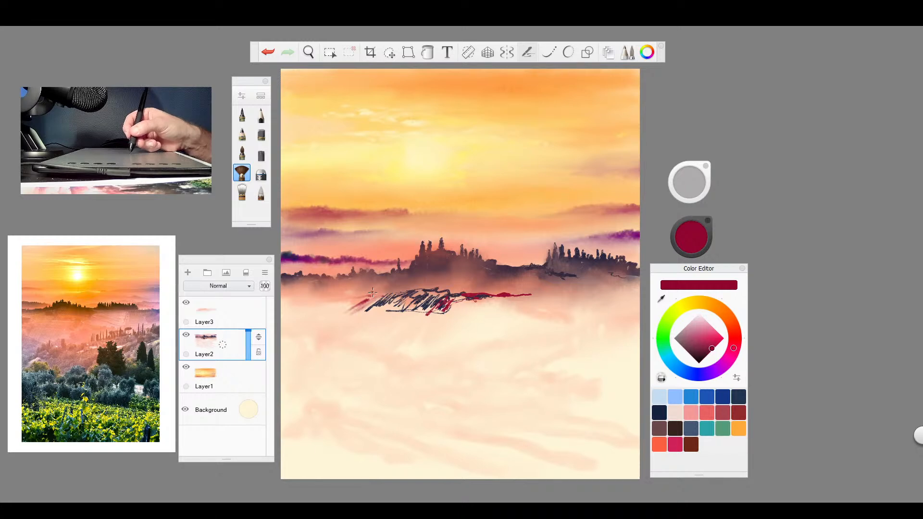
{"action": "mouse_move", "coordinate": [373, 292]}
{"action": "left_mouse_down"}
{"action": "mouse_move", "coordinate": [356, 297]}
{"action": "mouse_move", "coordinate": [364, 311]}
{"action": "left_mouse_up"}
{"action": "mouse_move", "coordinate": [408, 290]}
{"action": "left_mouse_down"}
{"action": "mouse_move", "coordinate": [390, 295]}
{"action": "mouse_move", "coordinate": [384, 312]}
{"action": "mouse_move", "coordinate": [421, 299]}
{"action": "mouse_move", "coordinate": [409, 310]}
{"action": "mouse_move", "coordinate": [441, 287]}
{"action": "mouse_move", "coordinate": [419, 320]}
{"action": "left_mouse_up"}
{"action": "mouse_move", "coordinate": [458, 294]}
{"action": "left_mouse_down"}
{"action": "mouse_move", "coordinate": [433, 317]}
{"action": "mouse_move", "coordinate": [483, 295]}
{"action": "mouse_move", "coordinate": [532, 295]}
{"action": "left_mouse_up"}
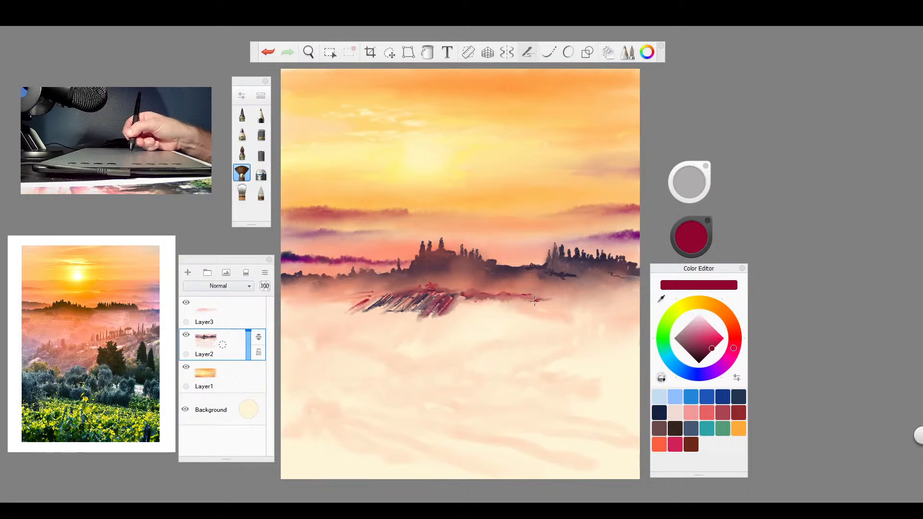
- Paint crimson slope contours and slanted field rows below the right cypress ridge, with small accents around the central field
{"action": "left_click_drag", "start_coordinate": [535, 301], "coordinate": [548, 298]}
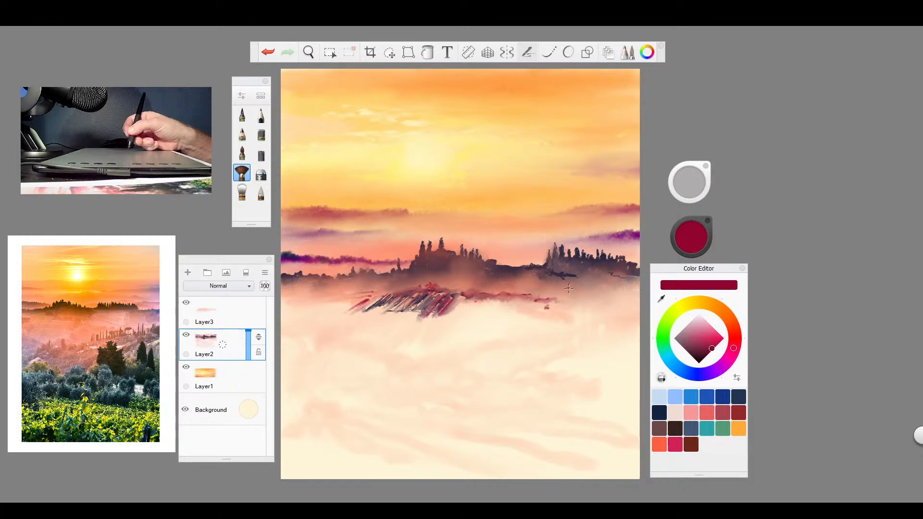
{"action": "left_click_drag", "start_coordinate": [545, 292], "coordinate": [619, 307]}
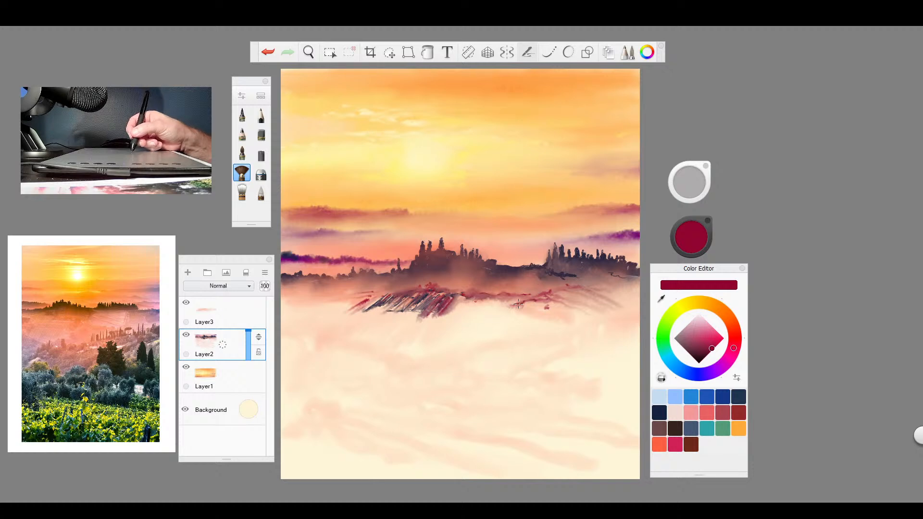
{"action": "mouse_move", "coordinate": [518, 304]}
{"action": "left_mouse_down"}
{"action": "mouse_move", "coordinate": [558, 307]}
{"action": "mouse_move", "coordinate": [569, 296]}
{"action": "mouse_move", "coordinate": [547, 300]}
{"action": "mouse_move", "coordinate": [557, 293]}
{"action": "mouse_move", "coordinate": [601, 311]}
{"action": "mouse_move", "coordinate": [567, 294]}
{"action": "mouse_move", "coordinate": [599, 291]}
{"action": "left_mouse_up"}
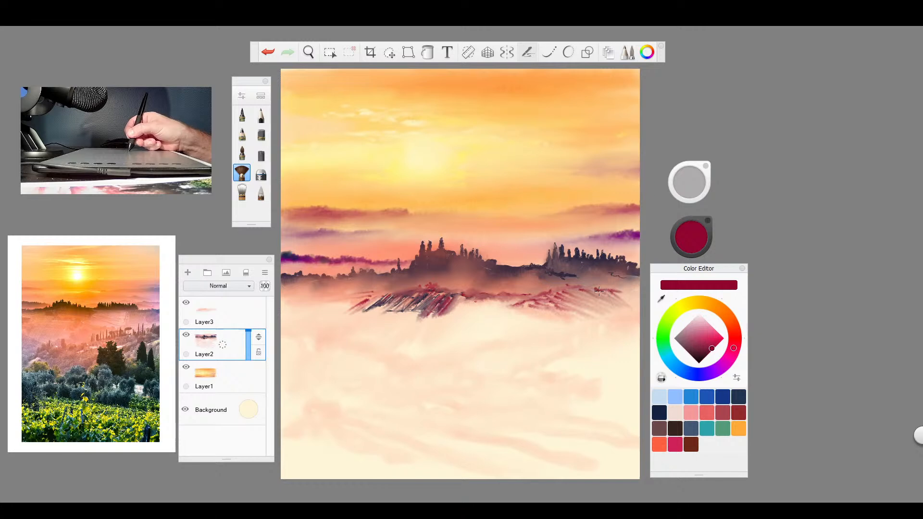
{"action": "left_click_drag", "start_coordinate": [611, 322], "coordinate": [627, 316]}
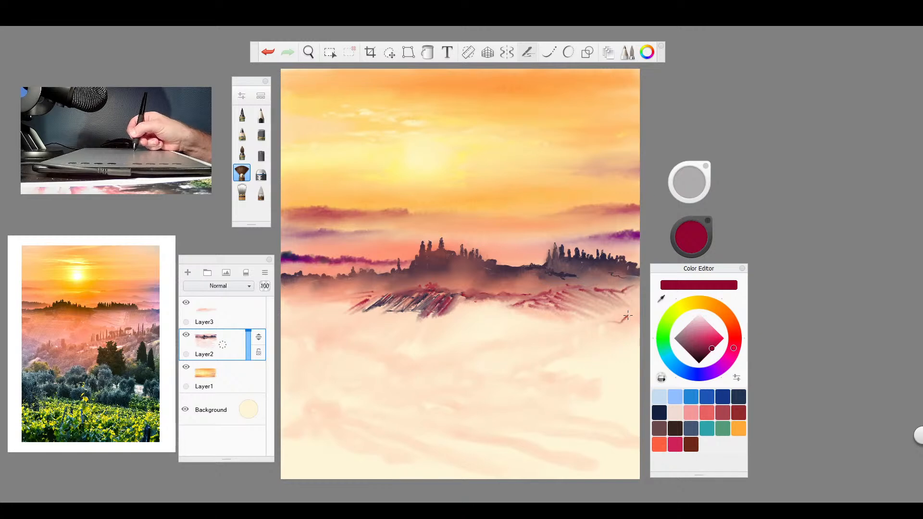
{"action": "mouse_move", "coordinate": [551, 339]}
{"action": "left_mouse_down"}
{"action": "mouse_move", "coordinate": [560, 345]}
{"action": "mouse_move", "coordinate": [478, 301]}
{"action": "left_mouse_up"}
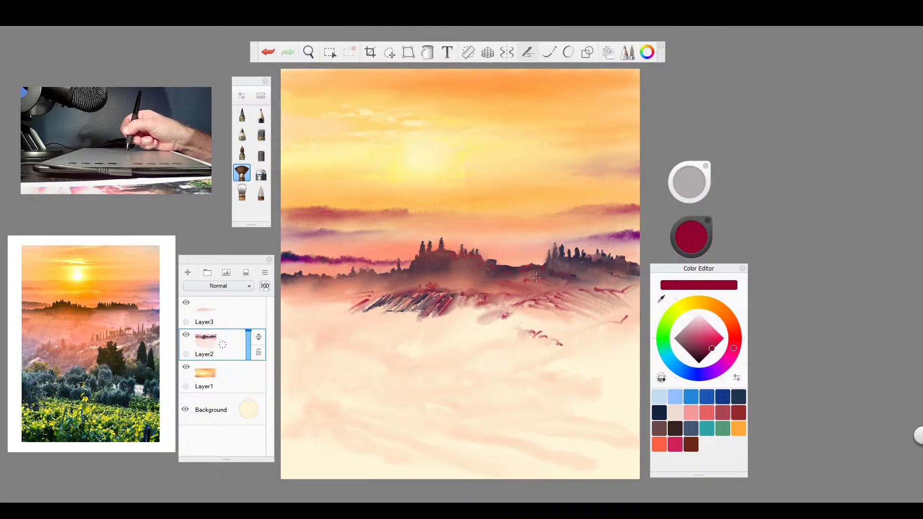
{"action": "mouse_move", "coordinate": [536, 278]}
{"action": "left_mouse_down"}
{"action": "mouse_move", "coordinate": [461, 321]}
{"action": "mouse_move", "coordinate": [389, 321]}
{"action": "mouse_move", "coordinate": [433, 316]}
{"action": "mouse_move", "coordinate": [411, 318]}
{"action": "left_mouse_up"}
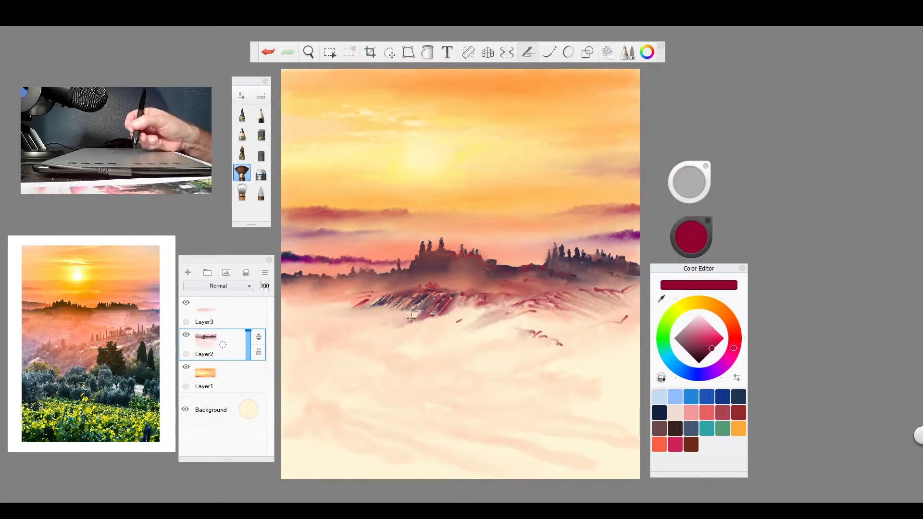
- Paint parallel crimson vineyard rows descending below the central field patch and darken the patch's lower edge
{"action": "left_click_drag", "start_coordinate": [375, 312], "coordinate": [342, 343]}
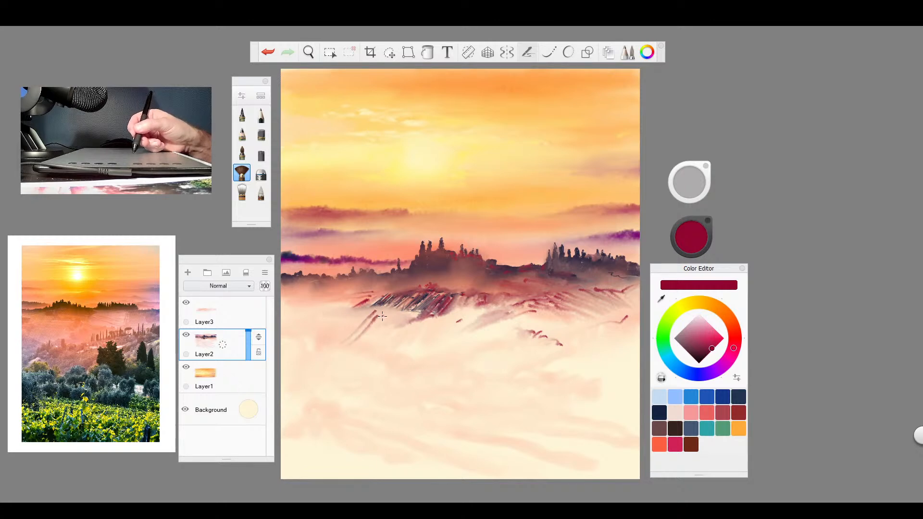
{"action": "mouse_move", "coordinate": [382, 316]}
{"action": "left_mouse_down"}
{"action": "mouse_move", "coordinate": [363, 342]}
{"action": "mouse_move", "coordinate": [384, 333]}
{"action": "mouse_move", "coordinate": [371, 358]}
{"action": "left_mouse_up"}
{"action": "left_click_drag", "start_coordinate": [414, 321], "coordinate": [408, 339]}
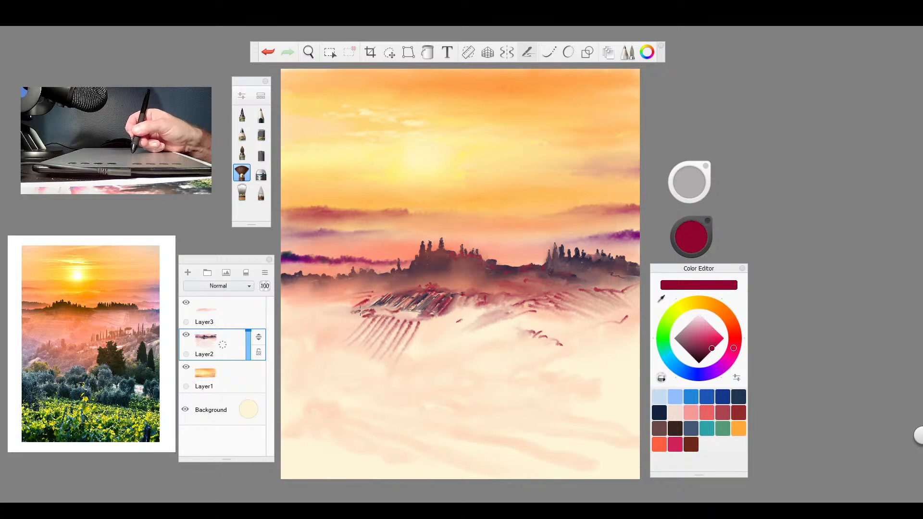
{"action": "mouse_move", "coordinate": [360, 311]}
{"action": "left_mouse_down"}
{"action": "mouse_move", "coordinate": [449, 318]}
{"action": "mouse_move", "coordinate": [416, 313]}
{"action": "left_mouse_up"}
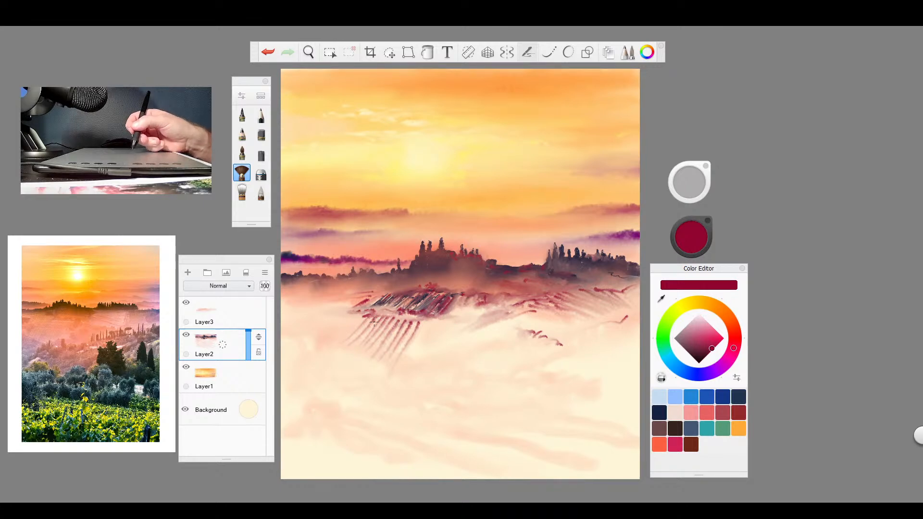
- Extend broken crimson ground strokes from the central field to the canvas's left edge
{"action": "mouse_move", "coordinate": [345, 315]}
{"action": "left_mouse_down"}
{"action": "mouse_move", "coordinate": [308, 320]}
{"action": "mouse_move", "coordinate": [356, 311]}
{"action": "mouse_move", "coordinate": [284, 313]}
{"action": "left_mouse_up"}
{"action": "left_click_drag", "start_coordinate": [350, 299], "coordinate": [337, 302]}
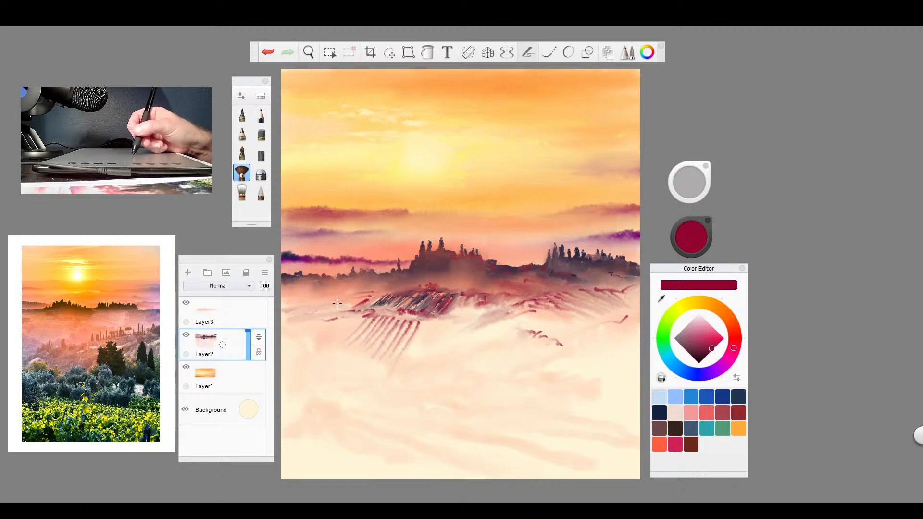
{"action": "mouse_move", "coordinate": [355, 300]}
{"action": "left_mouse_down"}
{"action": "mouse_move", "coordinate": [325, 307]}
{"action": "mouse_move", "coordinate": [287, 296]}
{"action": "mouse_move", "coordinate": [284, 304]}
{"action": "left_mouse_up"}
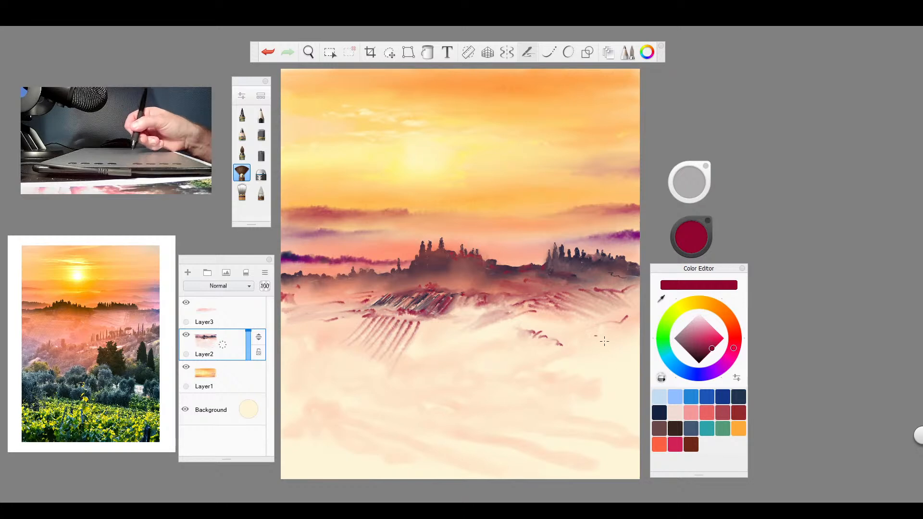
- Add dark navy shrub accents among the crimson strokes on the far left and far right slopes
{"action": "left_click", "coordinate": [659, 412]}
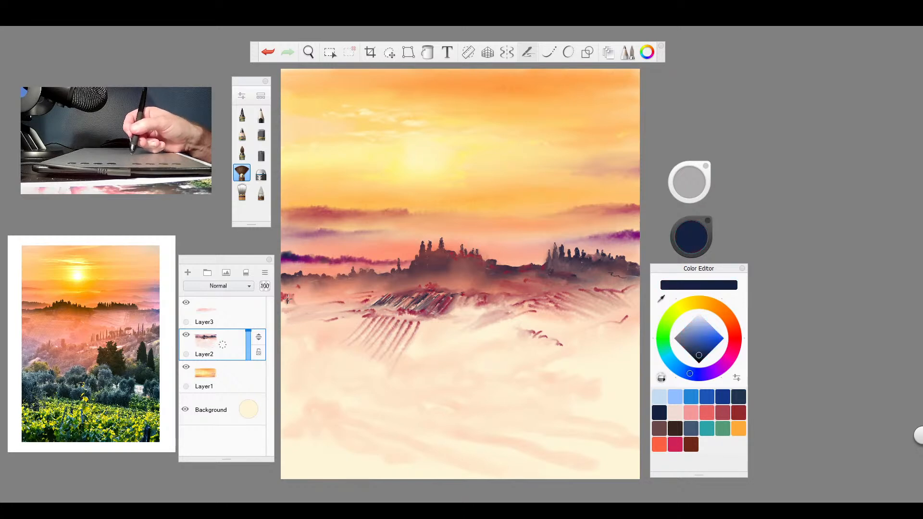
{"action": "mouse_move", "coordinate": [287, 299]}
{"action": "left_mouse_down"}
{"action": "mouse_move", "coordinate": [298, 297]}
{"action": "mouse_move", "coordinate": [295, 289]}
{"action": "mouse_move", "coordinate": [316, 300]}
{"action": "mouse_move", "coordinate": [339, 294]}
{"action": "mouse_move", "coordinate": [332, 290]}
{"action": "left_mouse_up"}
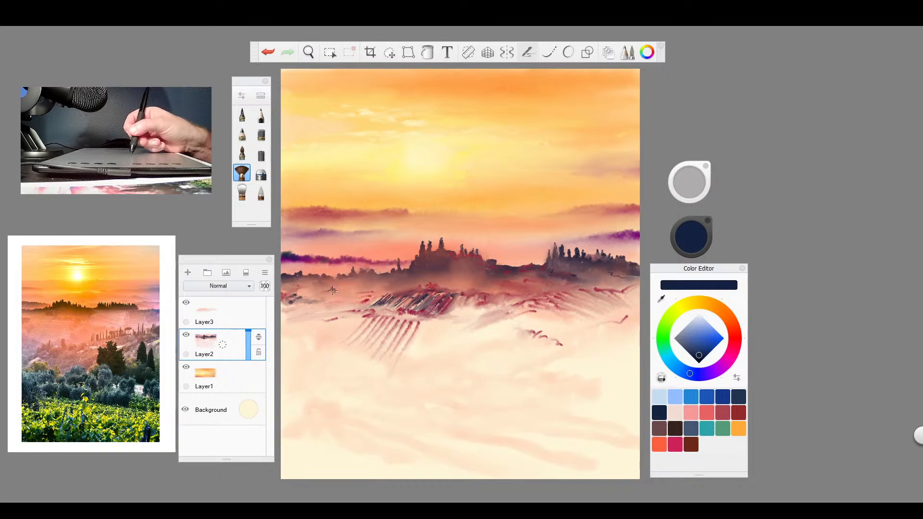
{"action": "mouse_move", "coordinate": [387, 312]}
{"action": "left_mouse_down"}
{"action": "mouse_move", "coordinate": [320, 325]}
{"action": "mouse_move", "coordinate": [346, 324]}
{"action": "mouse_move", "coordinate": [299, 318]}
{"action": "left_mouse_up"}
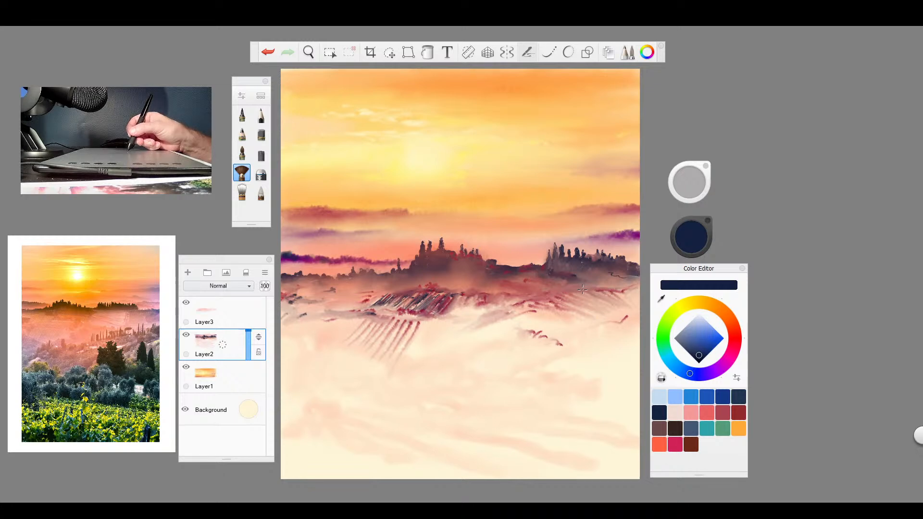
{"action": "left_click_drag", "start_coordinate": [633, 315], "coordinate": [611, 325]}
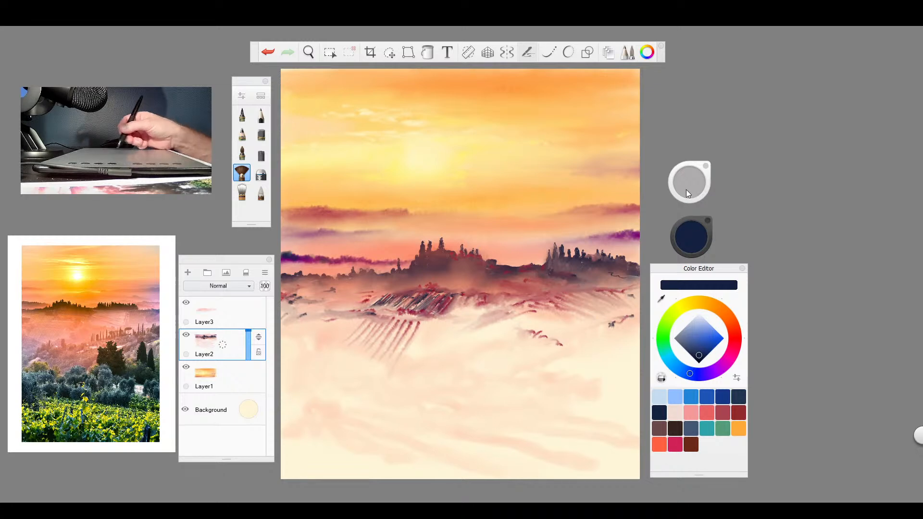
- Paint a V-shaped band of dark navy trees across the valley on Layer2, with a tall cypress at its centre
{"action": "left_click_drag", "start_coordinate": [690, 189], "coordinate": [686, 190]}
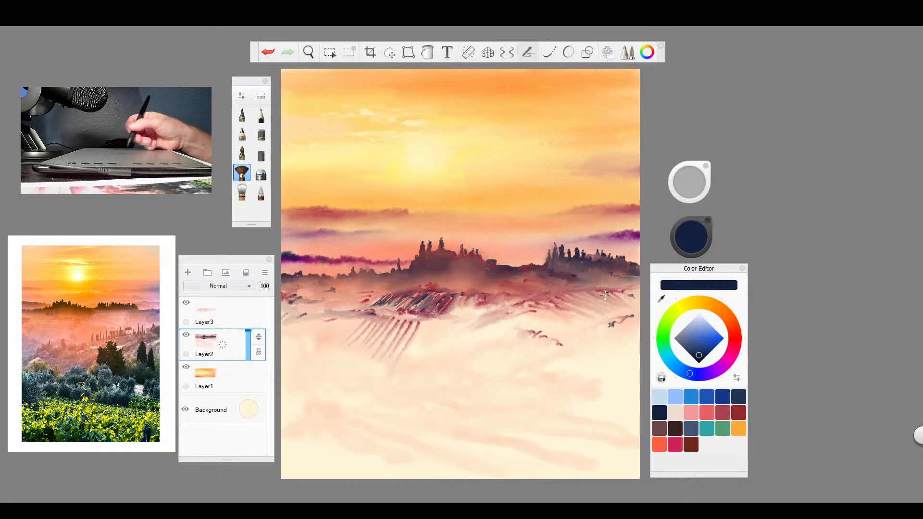
{"action": "mouse_move", "coordinate": [549, 336]}
{"action": "left_mouse_down"}
{"action": "mouse_move", "coordinate": [561, 343]}
{"action": "mouse_move", "coordinate": [534, 337]}
{"action": "mouse_move", "coordinate": [484, 346]}
{"action": "mouse_move", "coordinate": [457, 358]}
{"action": "mouse_move", "coordinate": [464, 369]}
{"action": "mouse_move", "coordinate": [424, 367]}
{"action": "mouse_move", "coordinate": [423, 335]}
{"action": "mouse_move", "coordinate": [419, 379]}
{"action": "mouse_move", "coordinate": [430, 377]}
{"action": "mouse_move", "coordinate": [288, 358]}
{"action": "mouse_move", "coordinate": [313, 356]}
{"action": "mouse_move", "coordinate": [305, 352]}
{"action": "mouse_move", "coordinate": [375, 382]}
{"action": "mouse_move", "coordinate": [319, 370]}
{"action": "mouse_move", "coordinate": [409, 390]}
{"action": "mouse_move", "coordinate": [370, 381]}
{"action": "mouse_move", "coordinate": [509, 362]}
{"action": "left_mouse_up"}
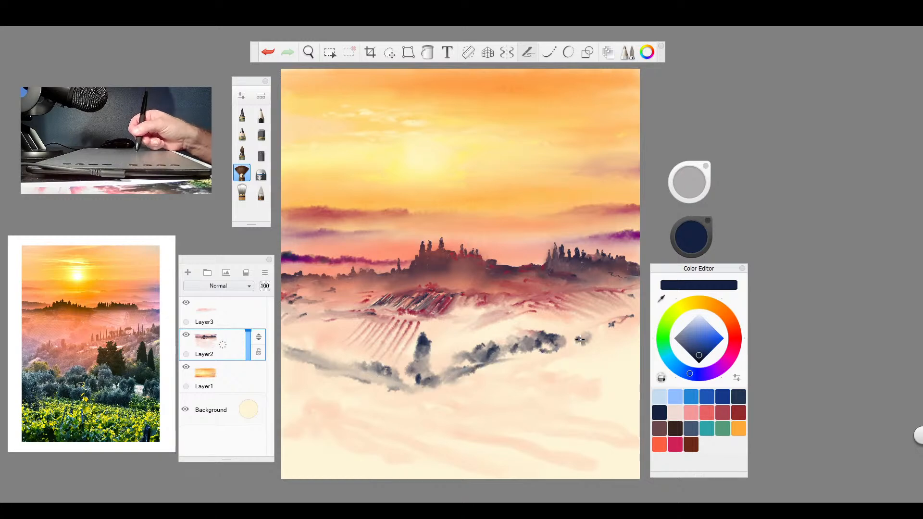
{"action": "left_click_drag", "start_coordinate": [579, 339], "coordinate": [608, 331]}
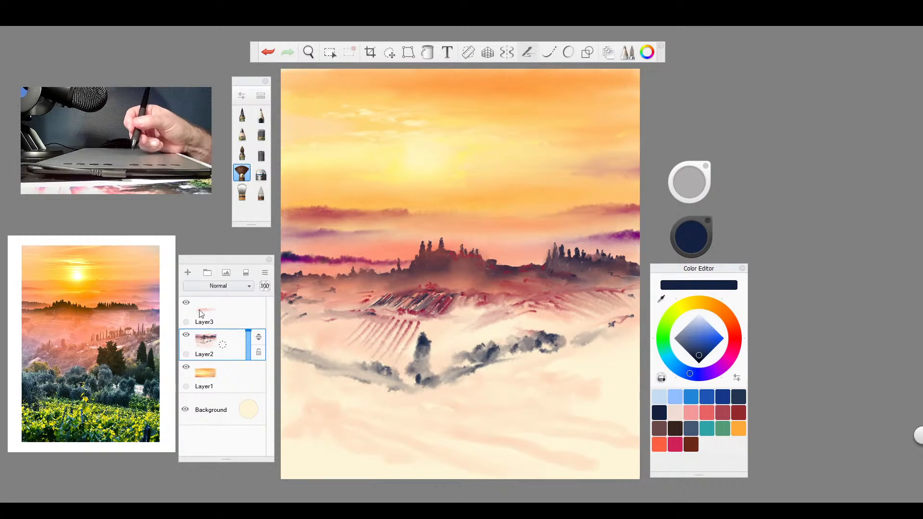
- Soften the central crimson field and the base of the cypress ridge on Layer2 with the blending brush
{"action": "left_click", "coordinate": [227, 307]}
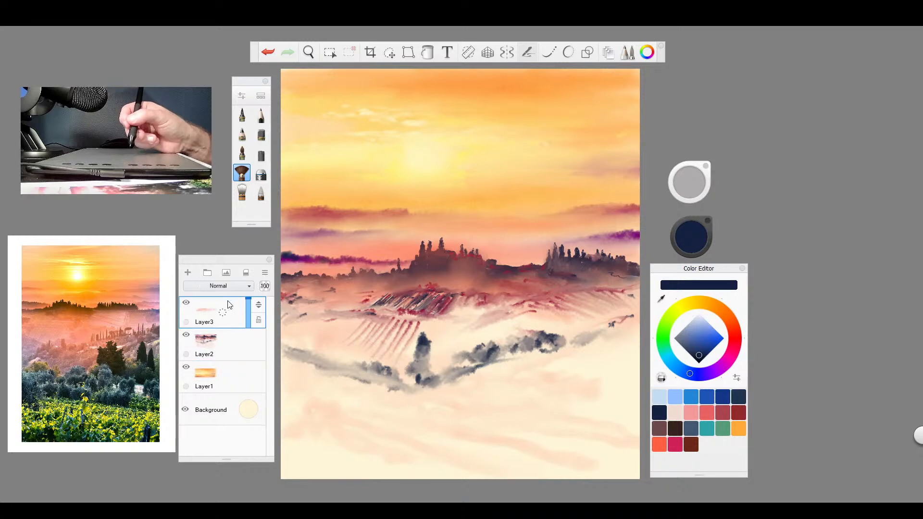
{"action": "left_click", "coordinate": [223, 343]}
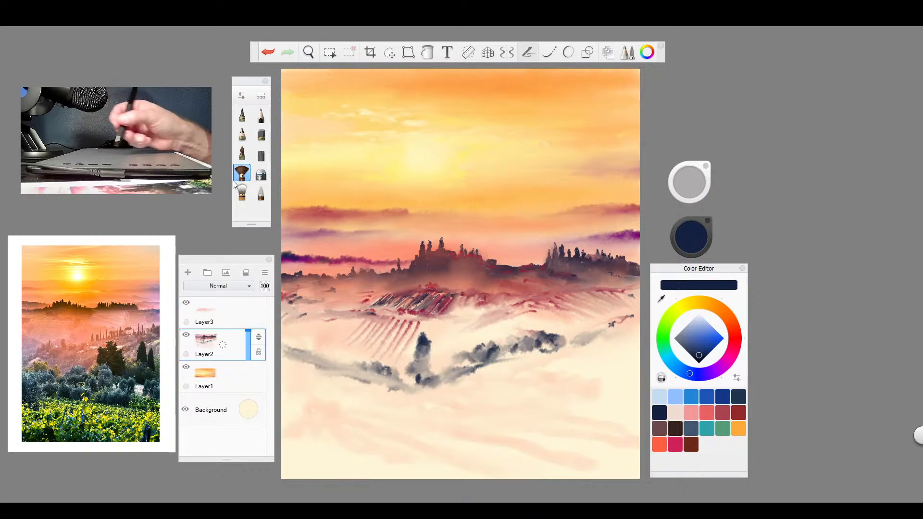
{"action": "left_click", "coordinate": [242, 192]}
{"action": "left_click_drag", "start_coordinate": [379, 308], "coordinate": [433, 288]}
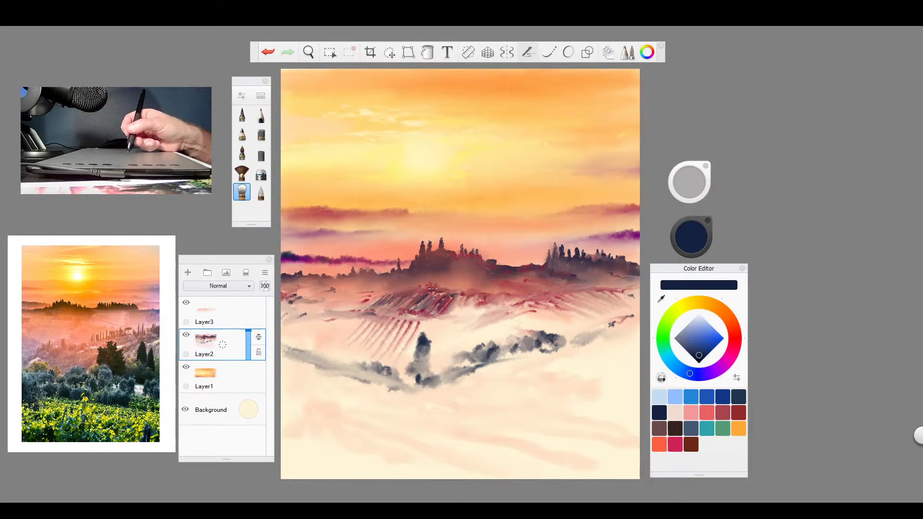
{"action": "mouse_move", "coordinate": [474, 252]}
{"action": "left_mouse_down"}
{"action": "mouse_move", "coordinate": [519, 269]}
{"action": "mouse_move", "coordinate": [558, 265]}
{"action": "mouse_move", "coordinate": [529, 281]}
{"action": "left_mouse_up"}
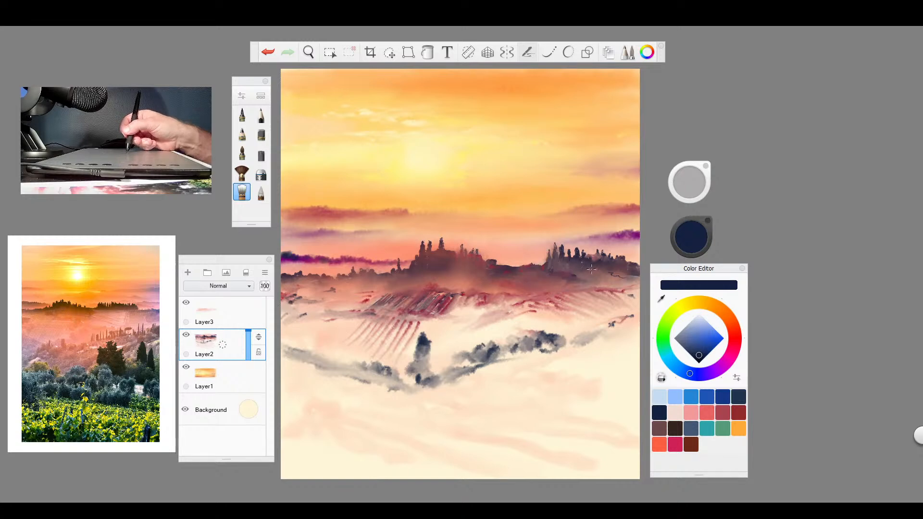
{"action": "mouse_move", "coordinate": [591, 269]}
{"action": "left_mouse_down"}
{"action": "mouse_move", "coordinate": [572, 259]}
{"action": "mouse_move", "coordinate": [611, 278]}
{"action": "mouse_move", "coordinate": [601, 263]}
{"action": "left_mouse_up"}
- Blend the right slope, the valley tree band and the left ground strokes into the surrounding haze on Layer2
{"action": "mouse_move", "coordinate": [527, 284]}
{"action": "left_mouse_down"}
{"action": "mouse_move", "coordinate": [546, 307]}
{"action": "mouse_move", "coordinate": [596, 322]}
{"action": "left_mouse_up"}
{"action": "mouse_move", "coordinate": [541, 293]}
{"action": "left_mouse_down"}
{"action": "mouse_move", "coordinate": [620, 308]}
{"action": "mouse_move", "coordinate": [524, 303]}
{"action": "mouse_move", "coordinate": [559, 328]}
{"action": "left_mouse_up"}
{"action": "mouse_move", "coordinate": [481, 319]}
{"action": "left_mouse_down"}
{"action": "mouse_move", "coordinate": [432, 293]}
{"action": "mouse_move", "coordinate": [356, 308]}
{"action": "mouse_move", "coordinate": [363, 317]}
{"action": "mouse_move", "coordinate": [352, 336]}
{"action": "mouse_move", "coordinate": [418, 310]}
{"action": "mouse_move", "coordinate": [409, 347]}
{"action": "mouse_move", "coordinate": [445, 300]}
{"action": "mouse_move", "coordinate": [480, 303]}
{"action": "mouse_move", "coordinate": [490, 291]}
{"action": "mouse_move", "coordinate": [541, 346]}
{"action": "mouse_move", "coordinate": [416, 380]}
{"action": "mouse_move", "coordinate": [462, 371]}
{"action": "mouse_move", "coordinate": [292, 353]}
{"action": "left_mouse_up"}
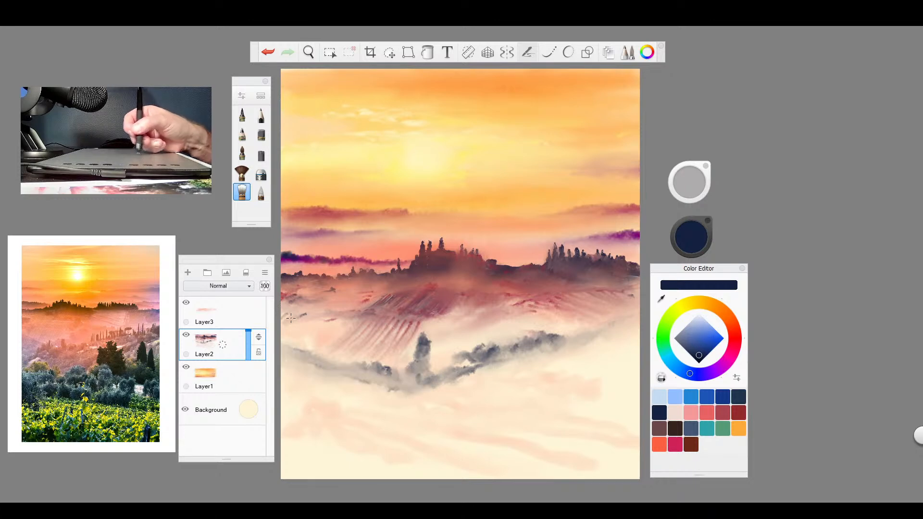
{"action": "left_click_drag", "start_coordinate": [290, 317], "coordinate": [304, 294]}
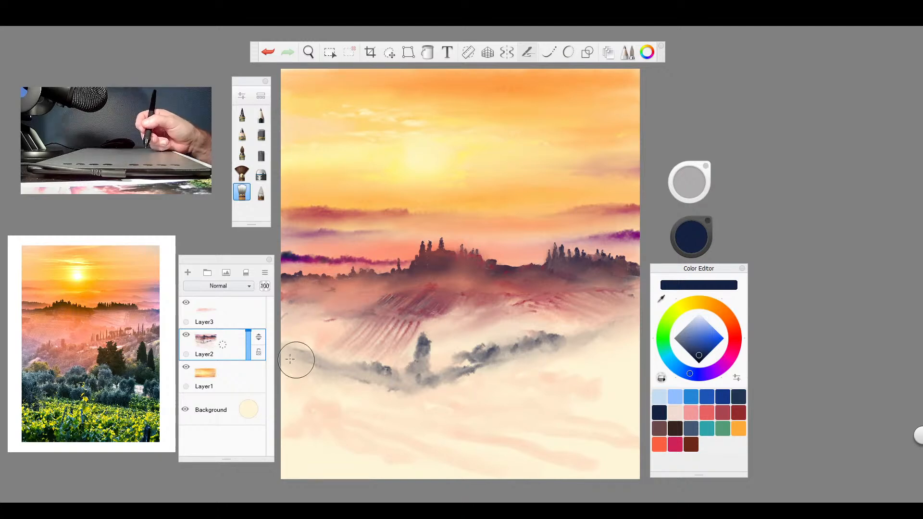
- Glaze pale peach-coral haze over the crimson fields and valley tree band on Layer3 with an enlarged soft brush
{"action": "left_click", "coordinate": [205, 325]}
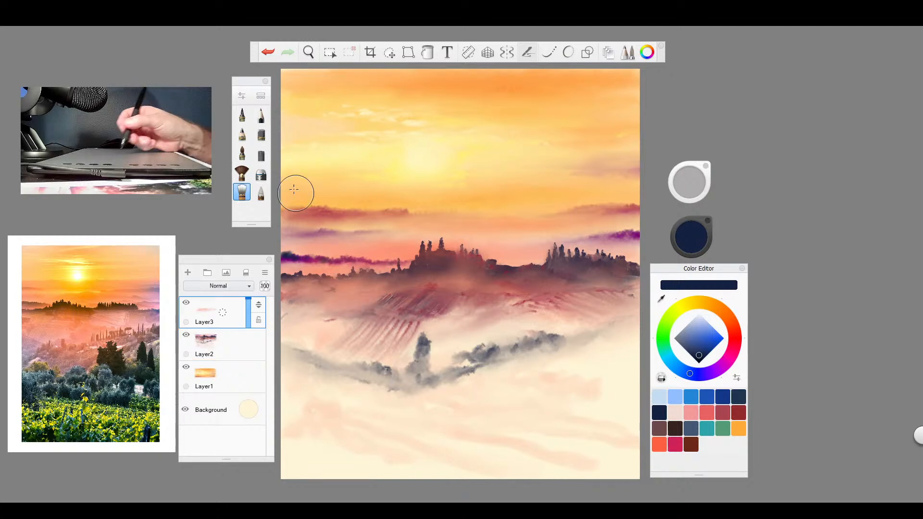
{"action": "left_click", "coordinate": [261, 135]}
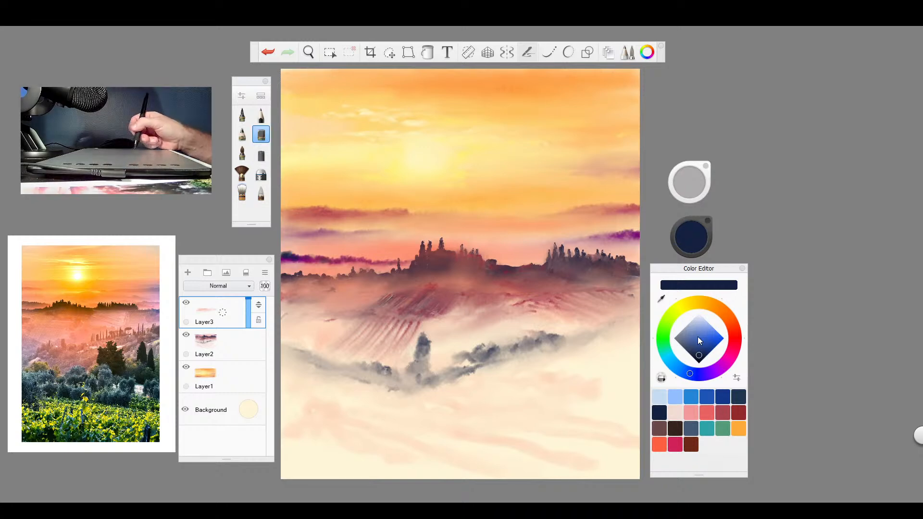
{"action": "left_click", "coordinate": [691, 412]}
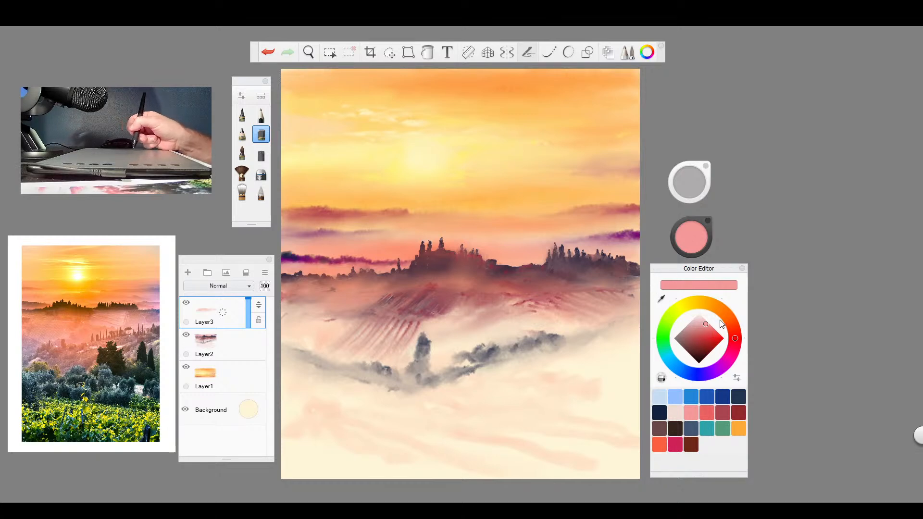
{"action": "left_click_drag", "start_coordinate": [737, 337], "coordinate": [743, 326]}
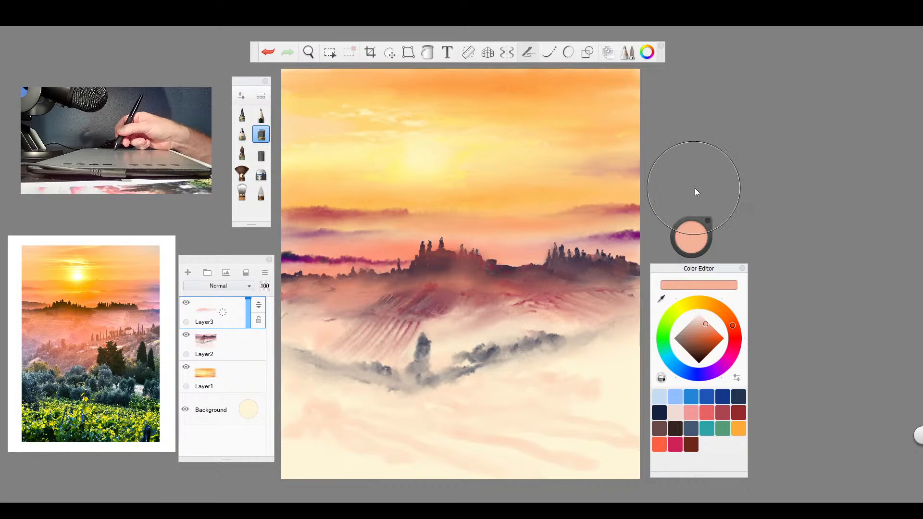
{"action": "key", "text": "bracketright"}
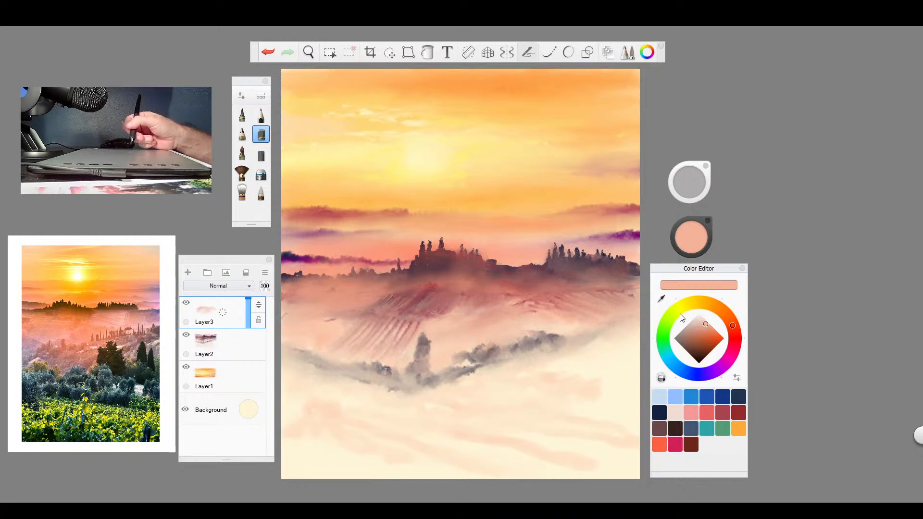
- Paint dark navy bush clumps across the middle slopes on Layer2 and soften them into the haze with the blending brush
{"action": "left_click", "coordinate": [219, 344]}
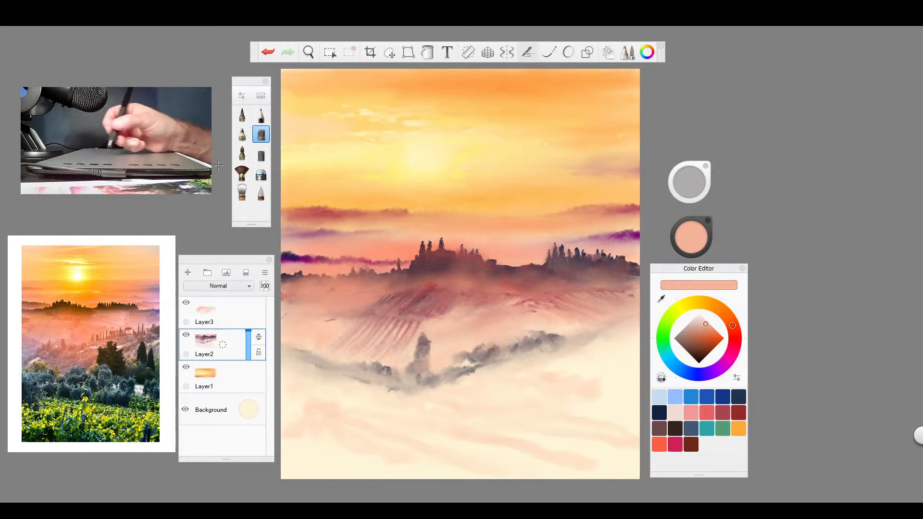
{"action": "left_click", "coordinate": [244, 174]}
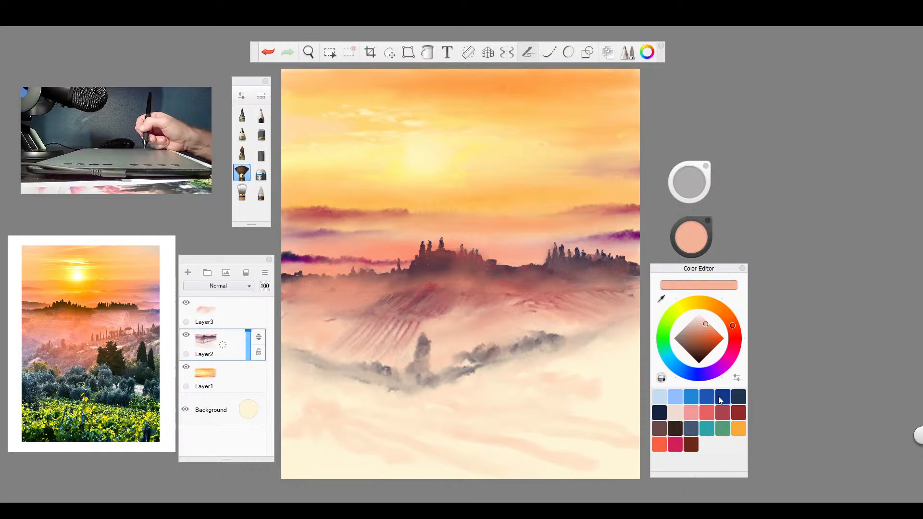
{"action": "left_click", "coordinate": [738, 397]}
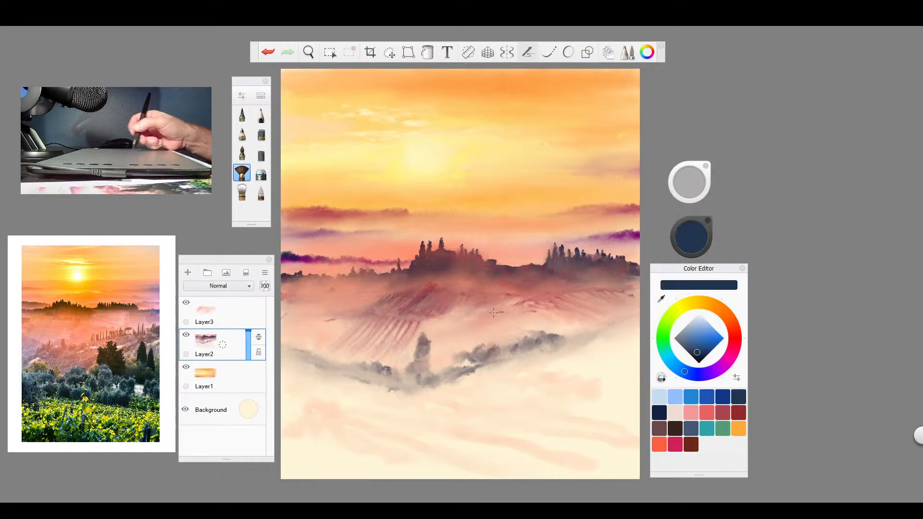
{"action": "mouse_move", "coordinate": [478, 321]}
{"action": "left_mouse_down"}
{"action": "mouse_move", "coordinate": [459, 323]}
{"action": "mouse_move", "coordinate": [489, 319]}
{"action": "mouse_move", "coordinate": [415, 315]}
{"action": "mouse_move", "coordinate": [480, 327]}
{"action": "mouse_move", "coordinate": [457, 323]}
{"action": "left_mouse_up"}
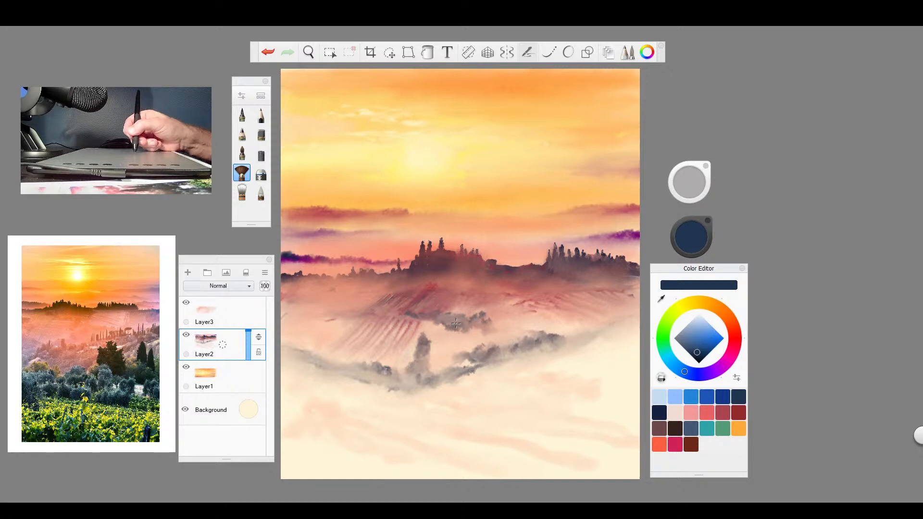
{"action": "left_click_drag", "start_coordinate": [497, 323], "coordinate": [584, 328]}
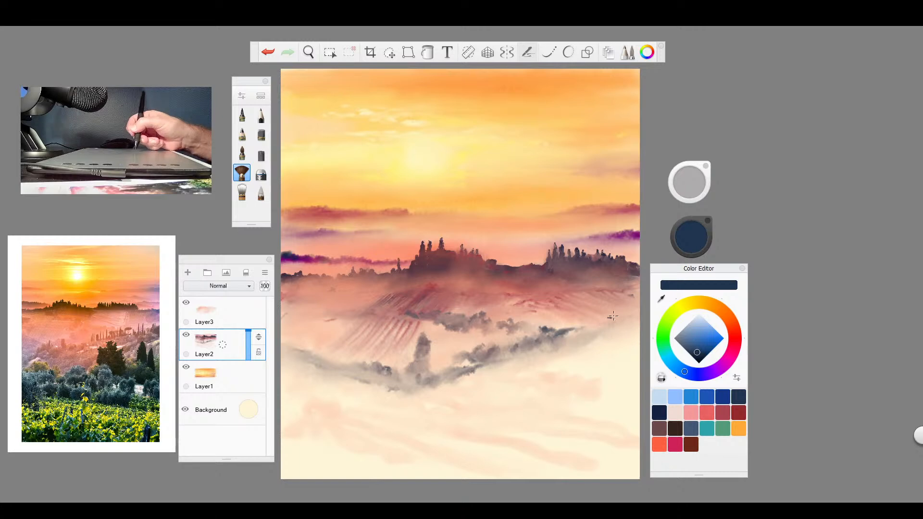
{"action": "left_click_drag", "start_coordinate": [517, 332], "coordinate": [490, 336]}
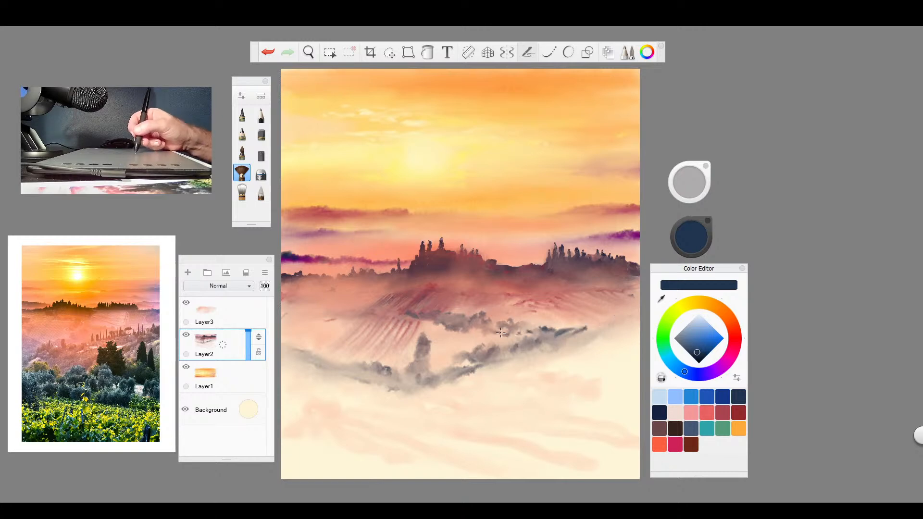
{"action": "left_click_drag", "start_coordinate": [344, 309], "coordinate": [302, 308]}
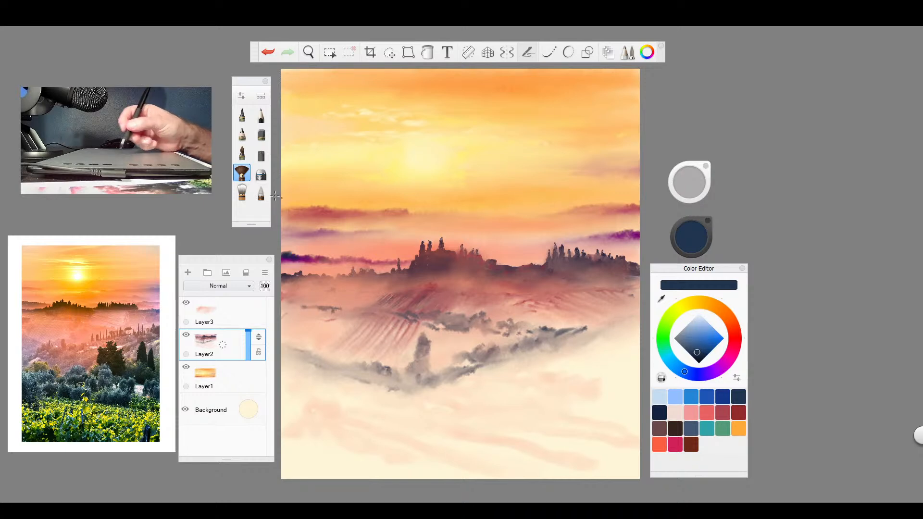
{"action": "left_click", "coordinate": [242, 191]}
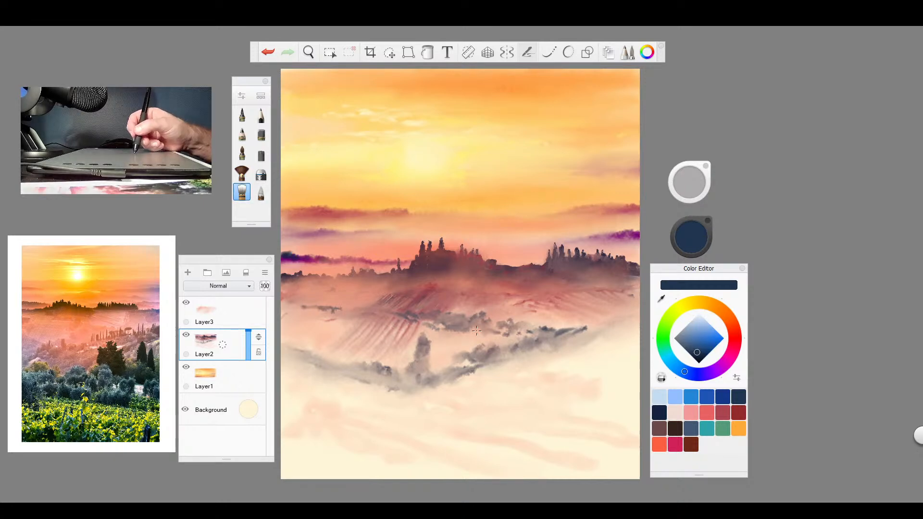
{"action": "left_click_drag", "start_coordinate": [476, 330], "coordinate": [482, 328]}
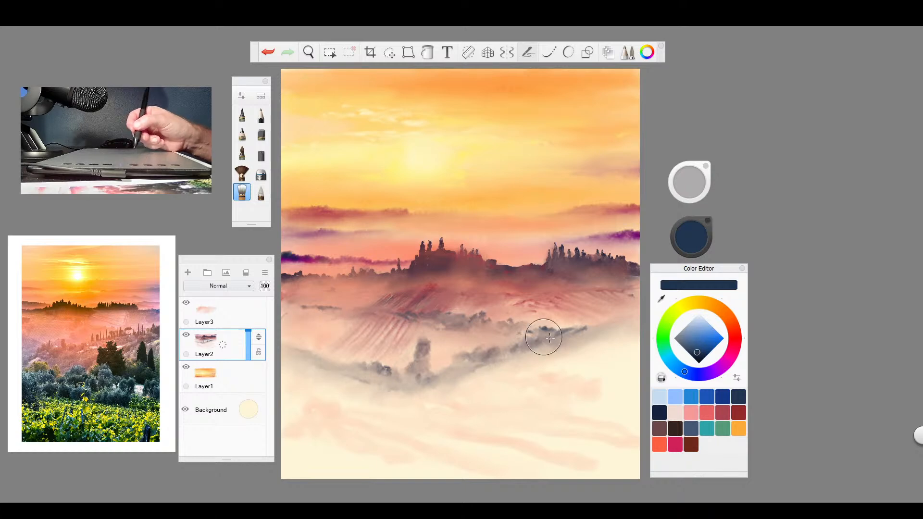
- Add a new layer above Layer2 and paint saturated teal foliage at the left edge, trailing below the valley tree band
{"action": "left_click", "coordinate": [188, 272]}
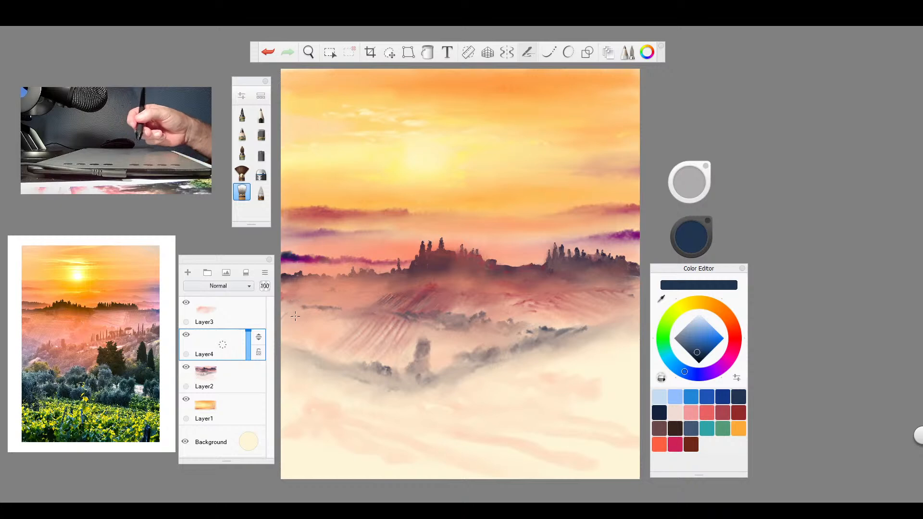
{"action": "left_click", "coordinate": [707, 428]}
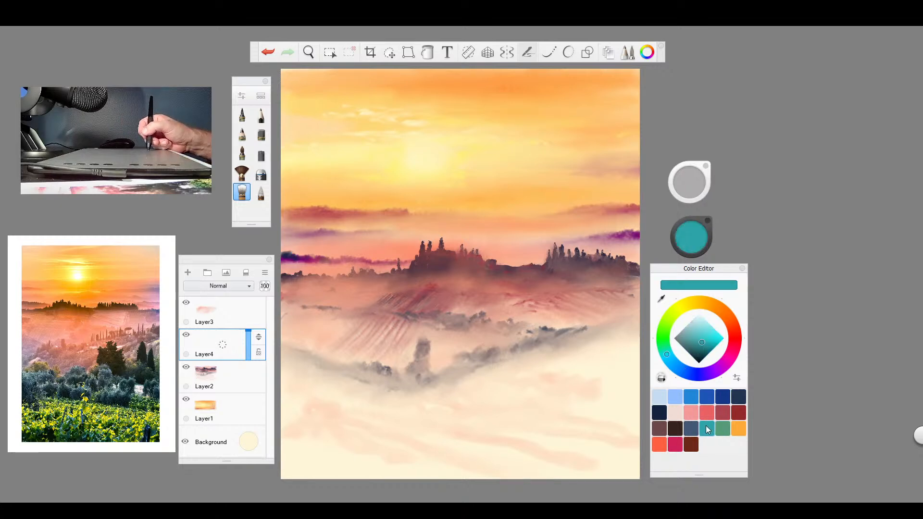
{"action": "left_click", "coordinate": [715, 348]}
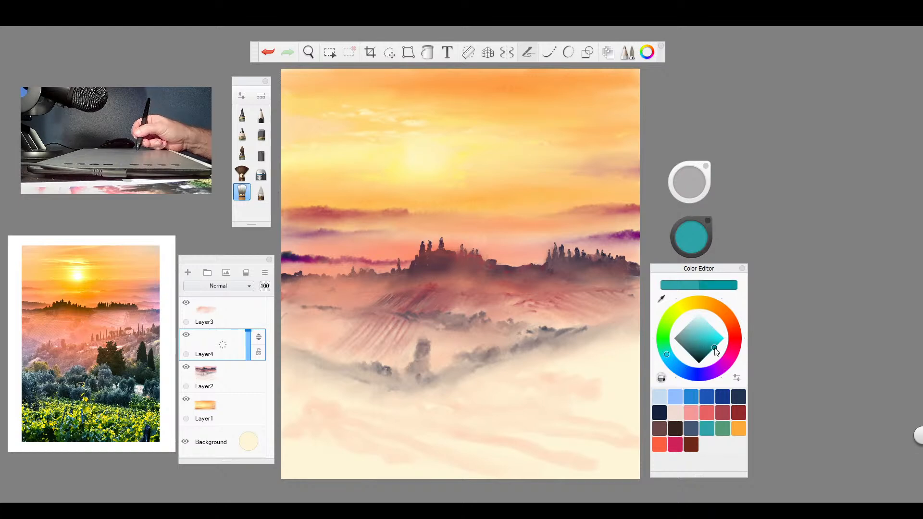
{"action": "left_click", "coordinate": [667, 356]}
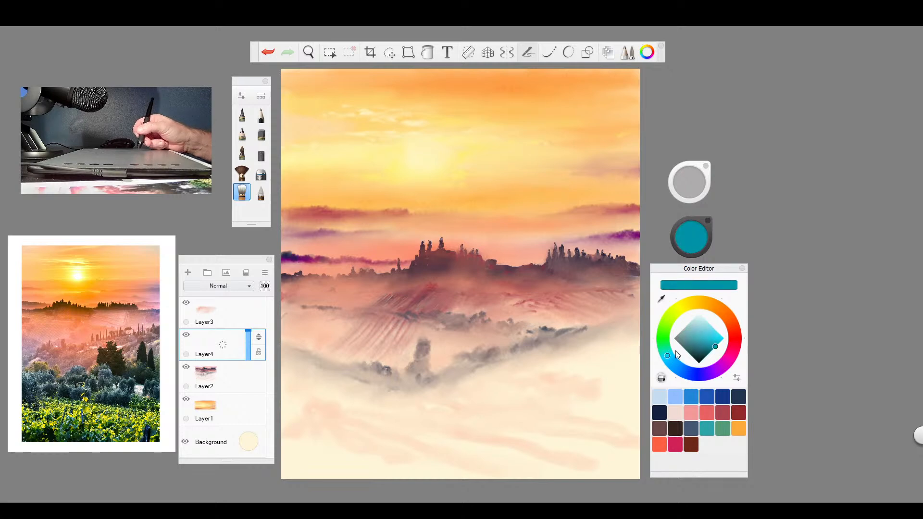
{"action": "left_click", "coordinate": [242, 172]}
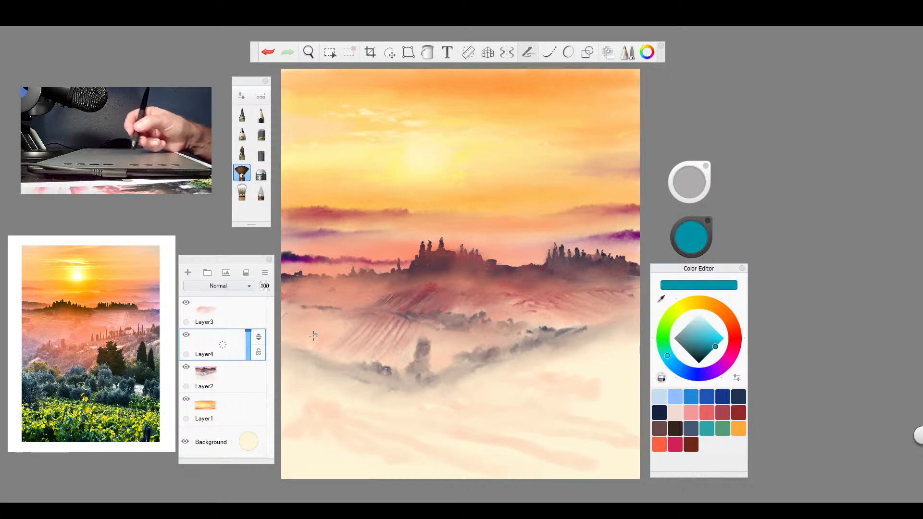
{"action": "mouse_move", "coordinate": [296, 367]}
{"action": "left_mouse_down"}
{"action": "mouse_move", "coordinate": [291, 353]}
{"action": "mouse_move", "coordinate": [303, 356]}
{"action": "mouse_move", "coordinate": [293, 345]}
{"action": "mouse_move", "coordinate": [323, 364]}
{"action": "mouse_move", "coordinate": [308, 368]}
{"action": "mouse_move", "coordinate": [315, 375]}
{"action": "mouse_move", "coordinate": [291, 370]}
{"action": "mouse_move", "coordinate": [307, 371]}
{"action": "mouse_move", "coordinate": [295, 394]}
{"action": "left_mouse_up"}
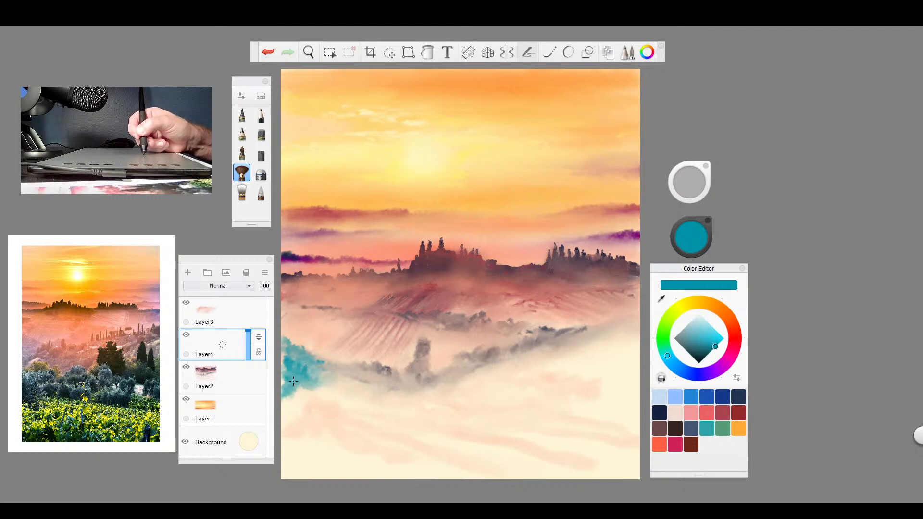
{"action": "left_click", "coordinate": [336, 387]}
{"action": "left_click", "coordinate": [352, 409]}
{"action": "mouse_move", "coordinate": [351, 409]}
{"action": "left_mouse_down"}
{"action": "mouse_move", "coordinate": [368, 403]}
{"action": "mouse_move", "coordinate": [348, 390]}
{"action": "mouse_move", "coordinate": [406, 399]}
{"action": "left_mouse_up"}
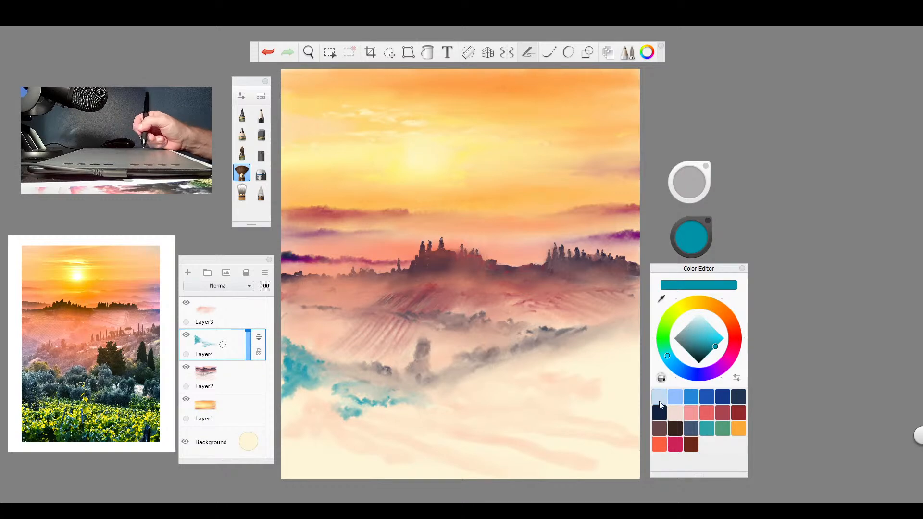
- Paint a row of slender dark navy cypresses with low brush at their feet, climbing the right slope on Layer4
{"action": "left_click", "coordinate": [660, 413]}
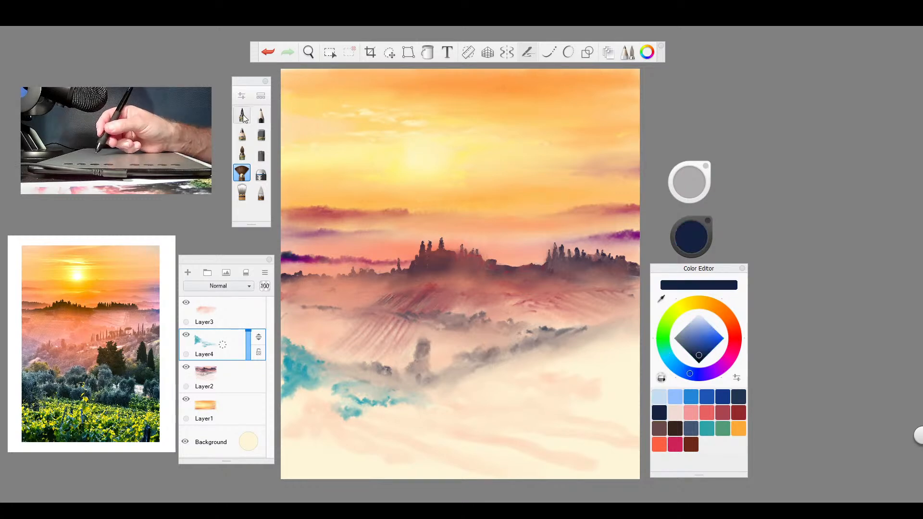
{"action": "left_click", "coordinate": [243, 116]}
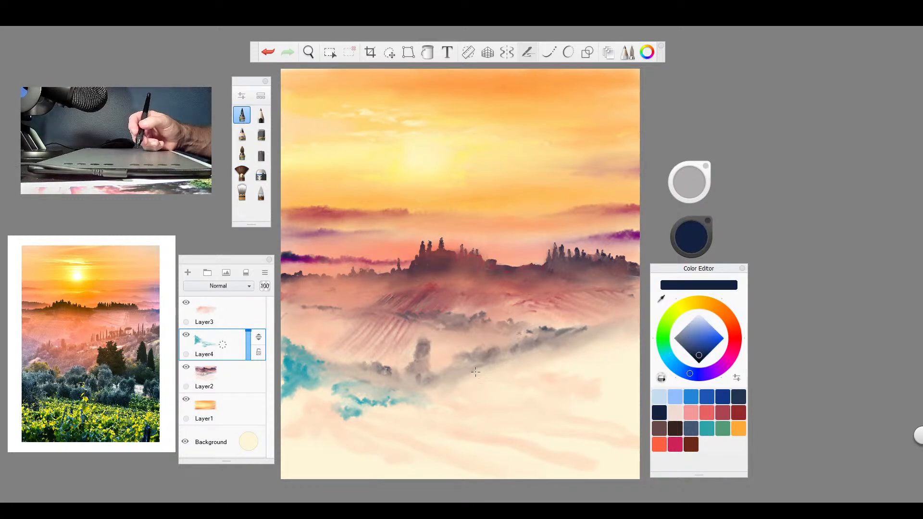
{"action": "left_click_drag", "start_coordinate": [482, 364], "coordinate": [492, 337]}
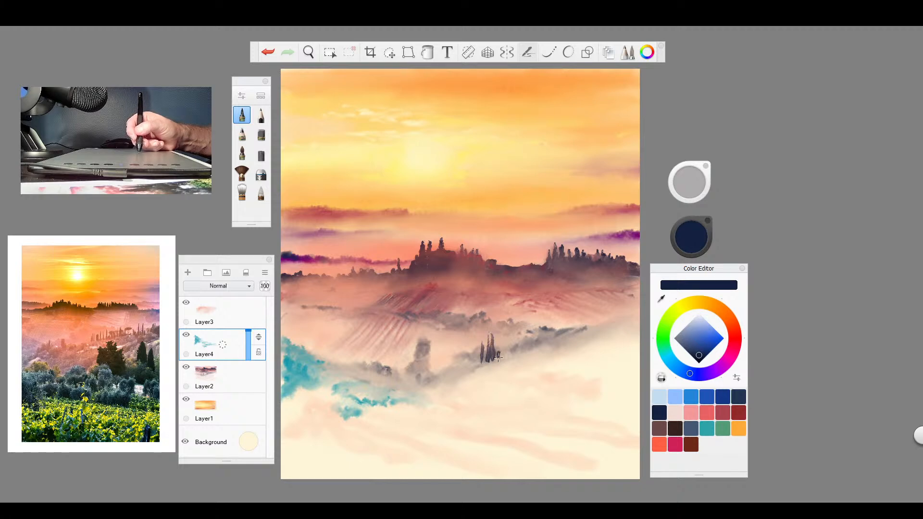
{"action": "mouse_move", "coordinate": [498, 356]}
{"action": "left_mouse_down"}
{"action": "mouse_move", "coordinate": [502, 324]}
{"action": "mouse_move", "coordinate": [515, 356]}
{"action": "mouse_move", "coordinate": [518, 323]}
{"action": "mouse_move", "coordinate": [525, 351]}
{"action": "mouse_move", "coordinate": [524, 320]}
{"action": "mouse_move", "coordinate": [521, 356]}
{"action": "mouse_move", "coordinate": [523, 345]}
{"action": "mouse_move", "coordinate": [488, 359]}
{"action": "mouse_move", "coordinate": [482, 346]}
{"action": "mouse_move", "coordinate": [496, 332]}
{"action": "mouse_move", "coordinate": [463, 370]}
{"action": "left_mouse_up"}
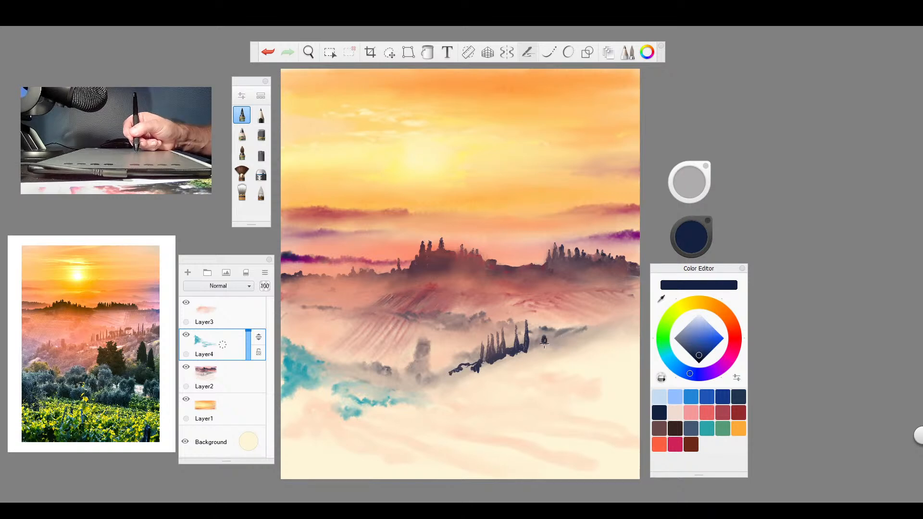
{"action": "mouse_move", "coordinate": [544, 339]}
{"action": "left_mouse_down"}
{"action": "mouse_move", "coordinate": [545, 316]}
{"action": "mouse_move", "coordinate": [539, 343]}
{"action": "mouse_move", "coordinate": [537, 320]}
{"action": "left_mouse_up"}
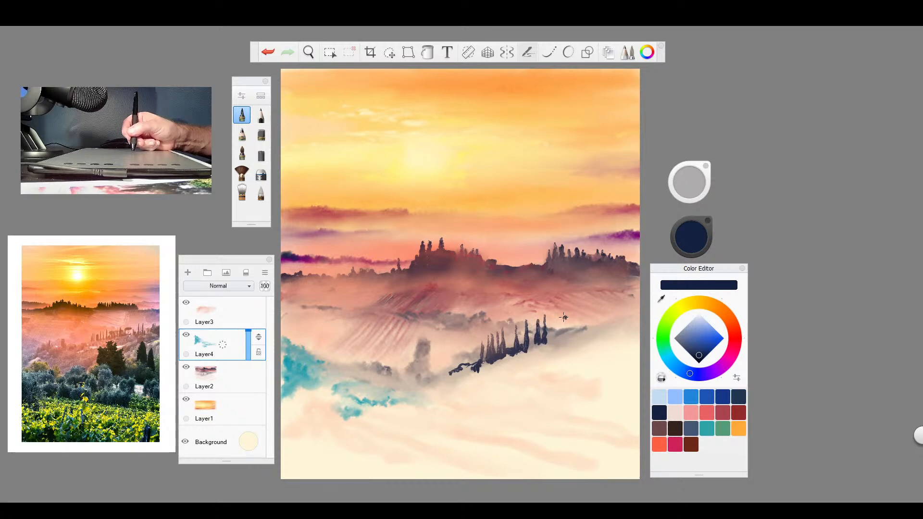
- Extend the navy row to the right canvas edge with a round-crowned tree, taller cypresses and a thick hedge beneath
{"action": "mouse_move", "coordinate": [563, 317]}
{"action": "left_mouse_down"}
{"action": "mouse_move", "coordinate": [571, 319]}
{"action": "mouse_move", "coordinate": [563, 336]}
{"action": "mouse_move", "coordinate": [591, 333]}
{"action": "mouse_move", "coordinate": [585, 312]}
{"action": "mouse_move", "coordinate": [594, 333]}
{"action": "left_mouse_up"}
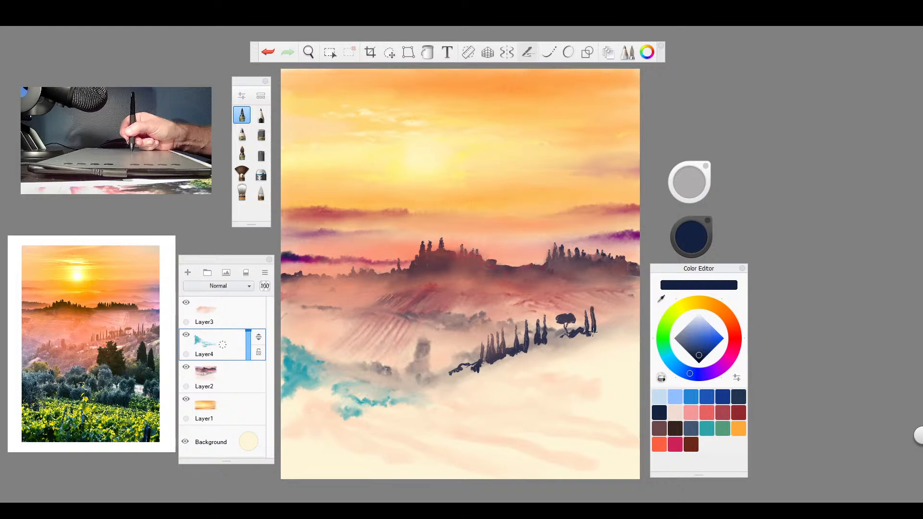
{"action": "left_click_drag", "start_coordinate": [591, 292], "coordinate": [599, 332]}
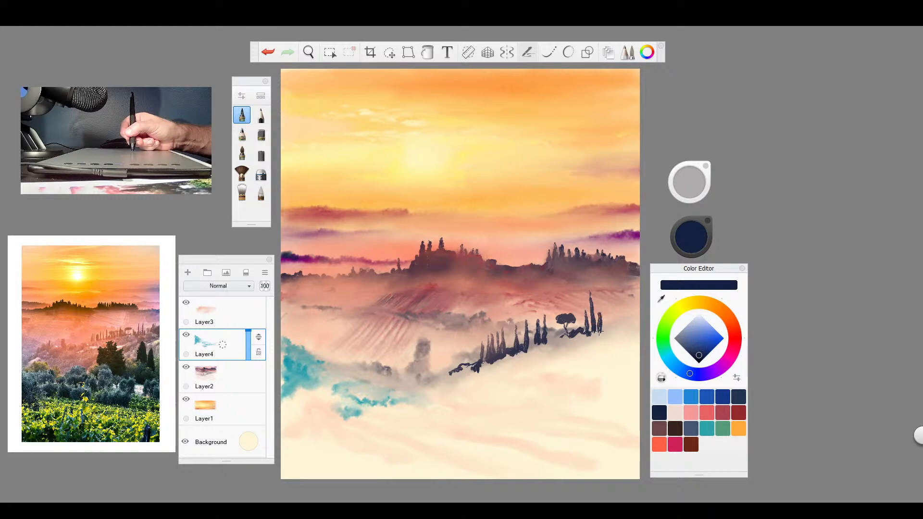
{"action": "mouse_move", "coordinate": [599, 290]}
{"action": "left_mouse_down"}
{"action": "mouse_move", "coordinate": [593, 320]}
{"action": "mouse_move", "coordinate": [605, 330]}
{"action": "mouse_move", "coordinate": [603, 309]}
{"action": "mouse_move", "coordinate": [617, 330]}
{"action": "mouse_move", "coordinate": [634, 318]}
{"action": "mouse_move", "coordinate": [628, 296]}
{"action": "mouse_move", "coordinate": [633, 318]}
{"action": "mouse_move", "coordinate": [636, 310]}
{"action": "mouse_move", "coordinate": [597, 336]}
{"action": "left_mouse_up"}
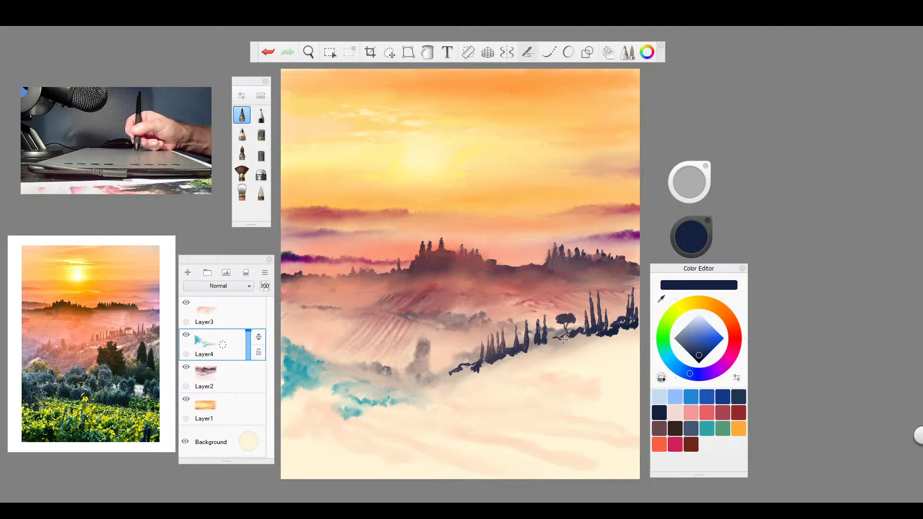
{"action": "left_click_drag", "start_coordinate": [548, 339], "coordinate": [609, 349]}
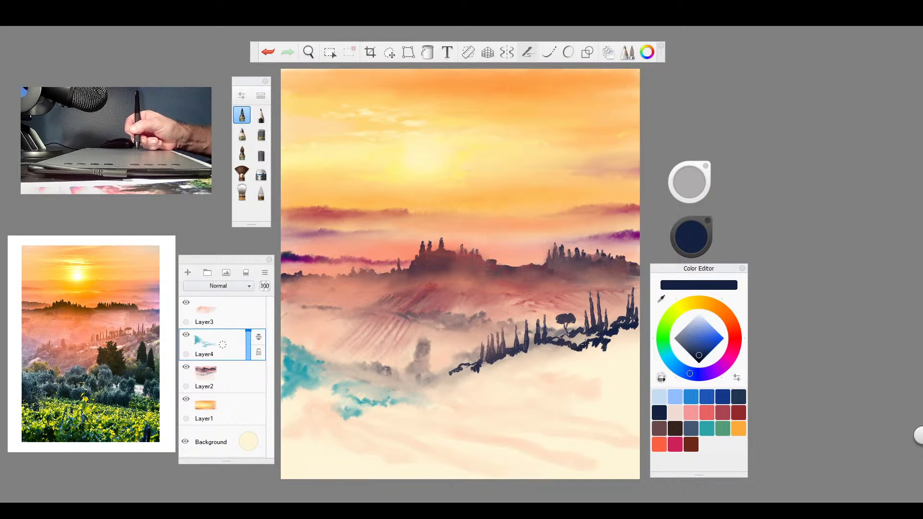
{"action": "mouse_move", "coordinate": [553, 345]}
{"action": "left_mouse_down"}
{"action": "mouse_move", "coordinate": [525, 354]}
{"action": "mouse_move", "coordinate": [549, 350]}
{"action": "left_mouse_up"}
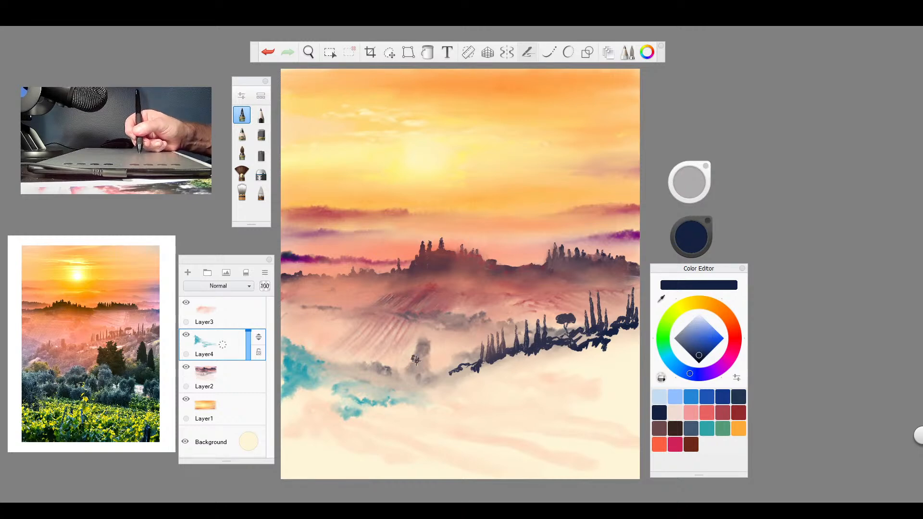
- Paint navy trees from the central cypress to the left bushes, then wash soft navy shadows over the teal foliage
{"action": "mouse_move", "coordinate": [416, 359]}
{"action": "left_mouse_down"}
{"action": "mouse_move", "coordinate": [424, 342]}
{"action": "mouse_move", "coordinate": [422, 385]}
{"action": "mouse_move", "coordinate": [387, 372]}
{"action": "mouse_move", "coordinate": [390, 353]}
{"action": "mouse_move", "coordinate": [391, 372]}
{"action": "mouse_move", "coordinate": [366, 374]}
{"action": "mouse_move", "coordinate": [357, 364]}
{"action": "mouse_move", "coordinate": [378, 365]}
{"action": "mouse_move", "coordinate": [370, 356]}
{"action": "mouse_move", "coordinate": [340, 371]}
{"action": "mouse_move", "coordinate": [338, 358]}
{"action": "left_mouse_up"}
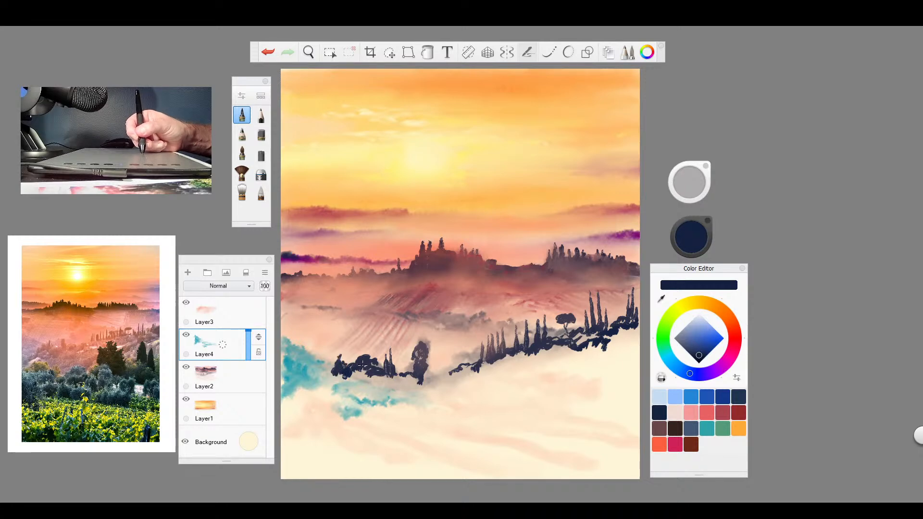
{"action": "mouse_move", "coordinate": [362, 372]}
{"action": "left_mouse_down"}
{"action": "mouse_move", "coordinate": [313, 385]}
{"action": "mouse_move", "coordinate": [370, 377]}
{"action": "left_mouse_up"}
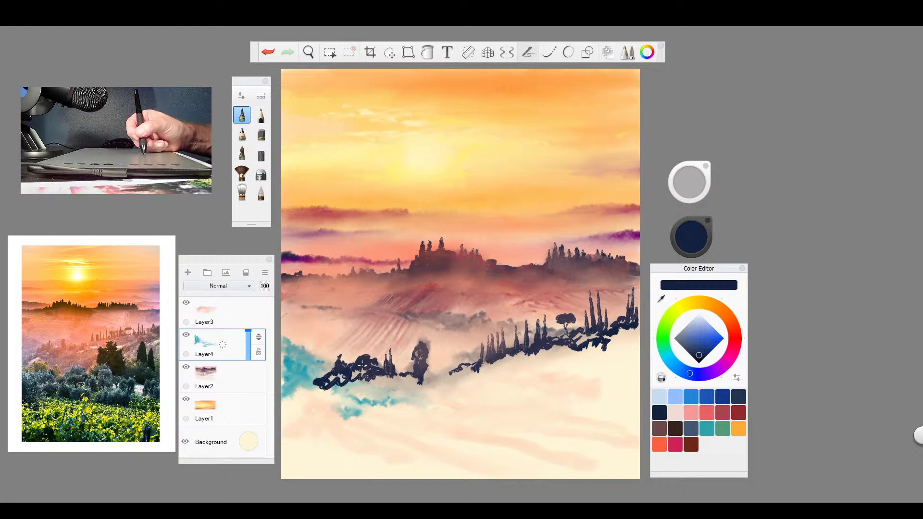
{"action": "left_click", "coordinate": [238, 177]}
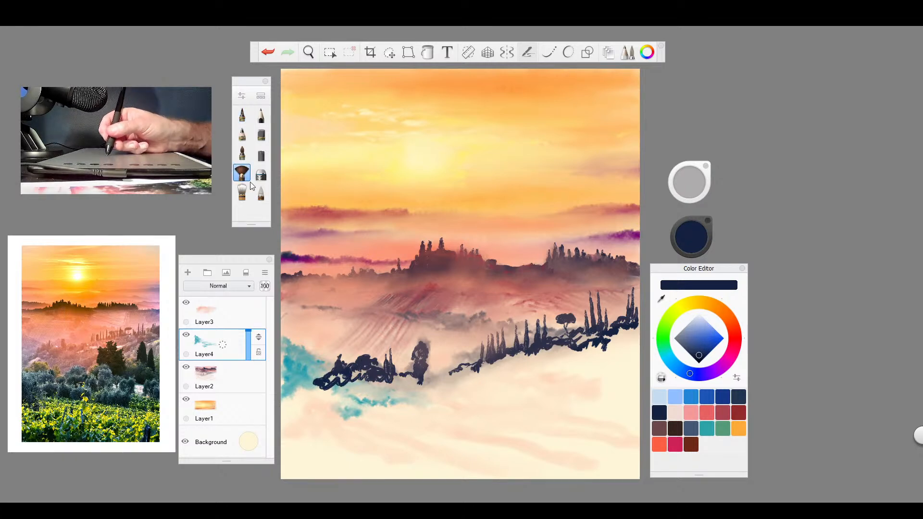
{"action": "mouse_move", "coordinate": [343, 379]}
{"action": "left_mouse_down"}
{"action": "mouse_move", "coordinate": [304, 386]}
{"action": "mouse_move", "coordinate": [283, 362]}
{"action": "mouse_move", "coordinate": [310, 358]}
{"action": "mouse_move", "coordinate": [289, 384]}
{"action": "mouse_move", "coordinate": [313, 391]}
{"action": "mouse_move", "coordinate": [348, 375]}
{"action": "mouse_move", "coordinate": [413, 380]}
{"action": "mouse_move", "coordinate": [376, 396]}
{"action": "mouse_move", "coordinate": [406, 388]}
{"action": "mouse_move", "coordinate": [425, 375]}
{"action": "mouse_move", "coordinate": [416, 361]}
{"action": "mouse_move", "coordinate": [447, 381]}
{"action": "left_mouse_up"}
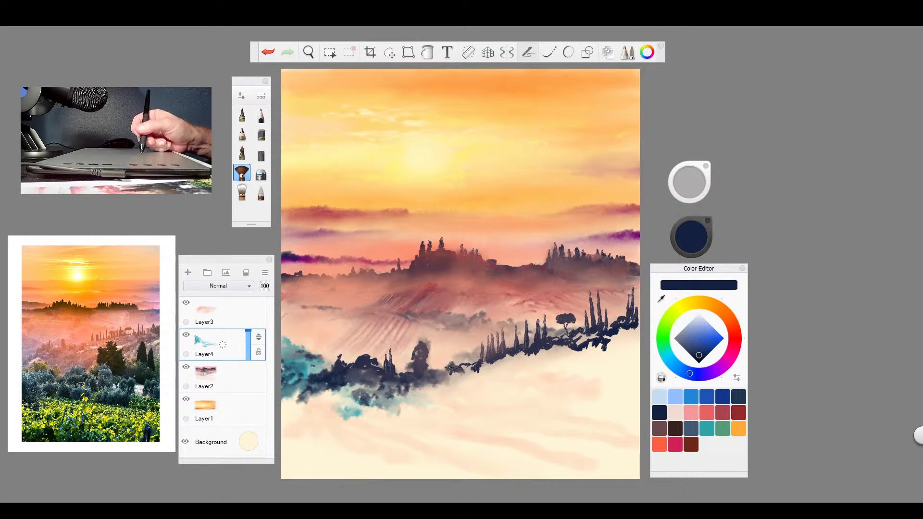
- Wash soft navy foliage along the base of the right cypress row and add a separate shadow patch lower on the slope
{"action": "mouse_move", "coordinate": [450, 369]}
{"action": "left_mouse_down"}
{"action": "mouse_move", "coordinate": [507, 359]}
{"action": "mouse_move", "coordinate": [494, 357]}
{"action": "mouse_move", "coordinate": [524, 345]}
{"action": "mouse_move", "coordinate": [551, 350]}
{"action": "mouse_move", "coordinate": [595, 332]}
{"action": "mouse_move", "coordinate": [608, 336]}
{"action": "mouse_move", "coordinate": [607, 321]}
{"action": "mouse_move", "coordinate": [623, 327]}
{"action": "mouse_move", "coordinate": [632, 313]}
{"action": "mouse_move", "coordinate": [623, 311]}
{"action": "mouse_move", "coordinate": [635, 344]}
{"action": "mouse_move", "coordinate": [596, 356]}
{"action": "mouse_move", "coordinate": [640, 336]}
{"action": "left_mouse_up"}
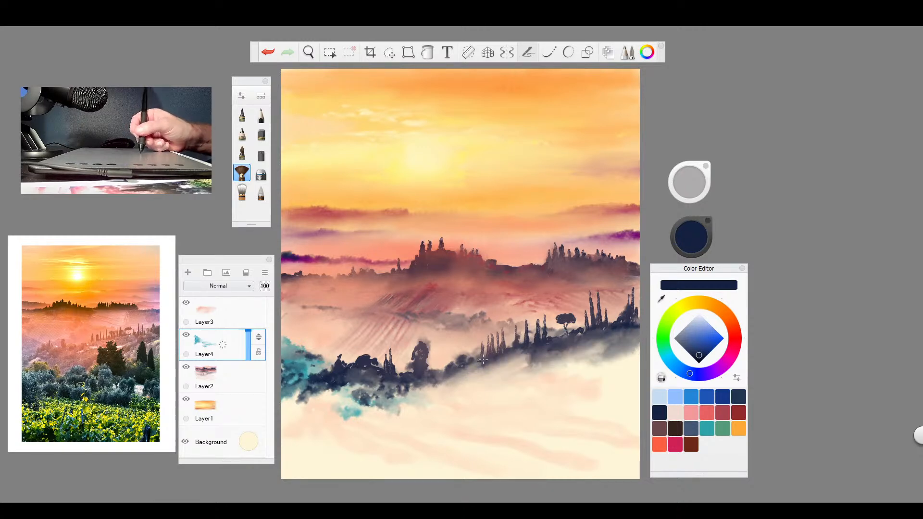
{"action": "left_click_drag", "start_coordinate": [495, 350], "coordinate": [504, 344]}
{"action": "mouse_move", "coordinate": [596, 363]}
{"action": "left_mouse_down"}
{"action": "mouse_move", "coordinate": [601, 373]}
{"action": "mouse_move", "coordinate": [627, 356]}
{"action": "mouse_move", "coordinate": [557, 384]}
{"action": "left_mouse_up"}
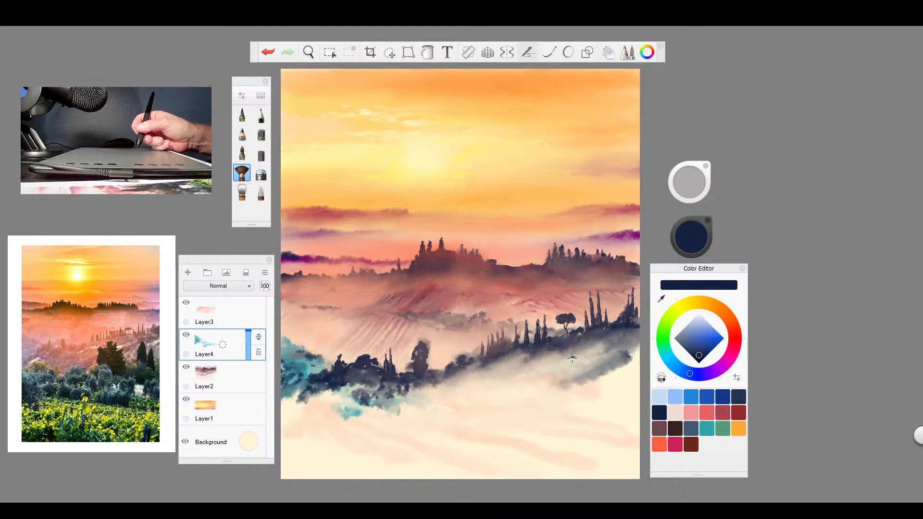
- Blend the navy shading beneath the right cypress row into the lower slope out to the canvas edge on Layer4
{"action": "left_click", "coordinate": [261, 194]}
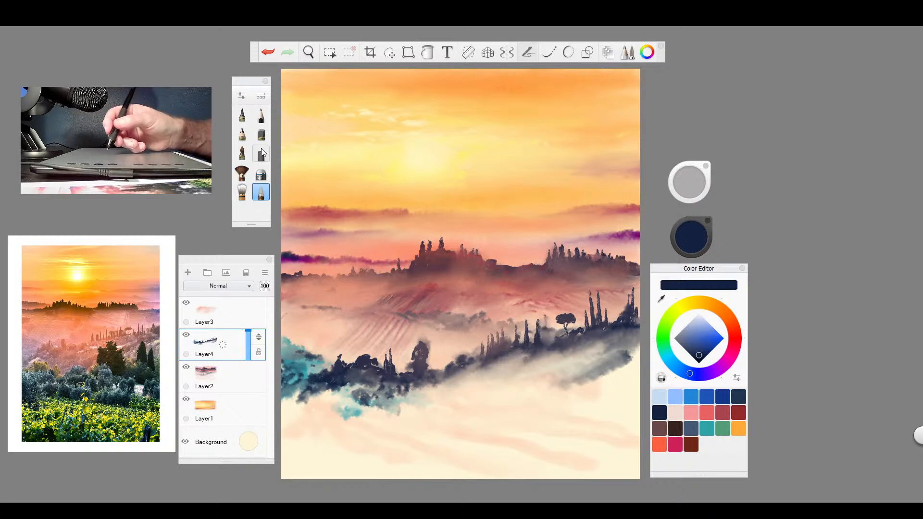
{"action": "key", "text": "ctrl+z"}
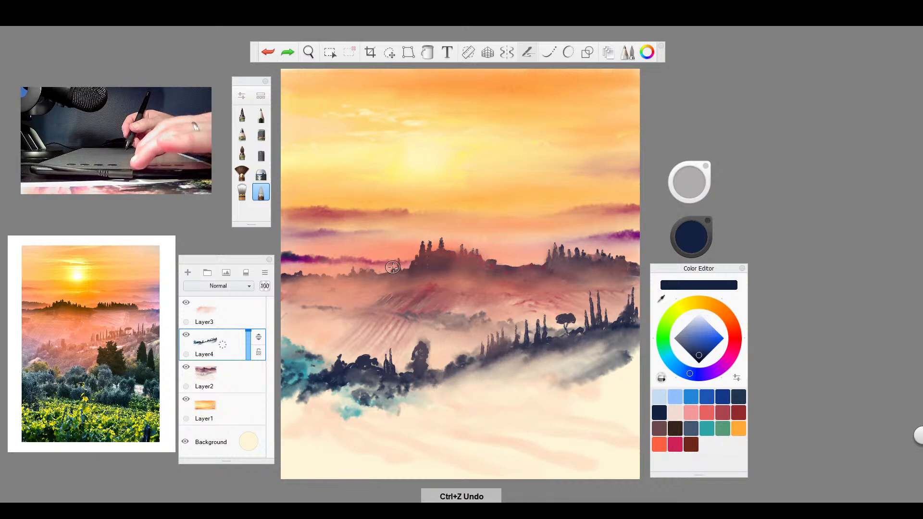
{"action": "left_click", "coordinate": [243, 192]}
{"action": "mouse_move", "coordinate": [517, 355]}
{"action": "left_mouse_down"}
{"action": "mouse_move", "coordinate": [539, 344]}
{"action": "mouse_move", "coordinate": [545, 354]}
{"action": "mouse_move", "coordinate": [620, 314]}
{"action": "mouse_move", "coordinate": [630, 339]}
{"action": "mouse_move", "coordinate": [640, 332]}
{"action": "left_mouse_up"}
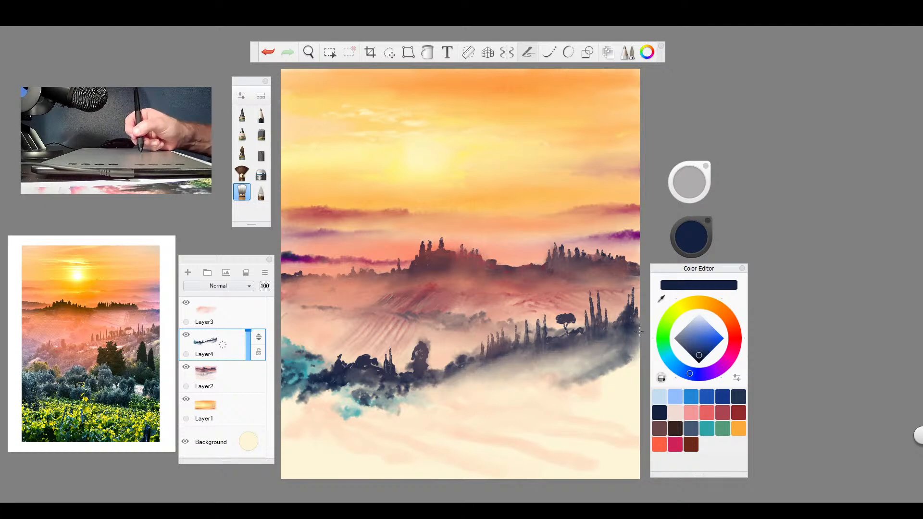
- Blend the navy shading beneath the left bushes and the tree row into the slope on Layer4
{"action": "mouse_move", "coordinate": [435, 370]}
{"action": "left_mouse_down"}
{"action": "mouse_move", "coordinate": [399, 380]}
{"action": "mouse_move", "coordinate": [388, 365]}
{"action": "mouse_move", "coordinate": [365, 382]}
{"action": "mouse_move", "coordinate": [375, 380]}
{"action": "mouse_move", "coordinate": [299, 399]}
{"action": "mouse_move", "coordinate": [336, 402]}
{"action": "mouse_move", "coordinate": [390, 376]}
{"action": "mouse_move", "coordinate": [461, 394]}
{"action": "left_mouse_up"}
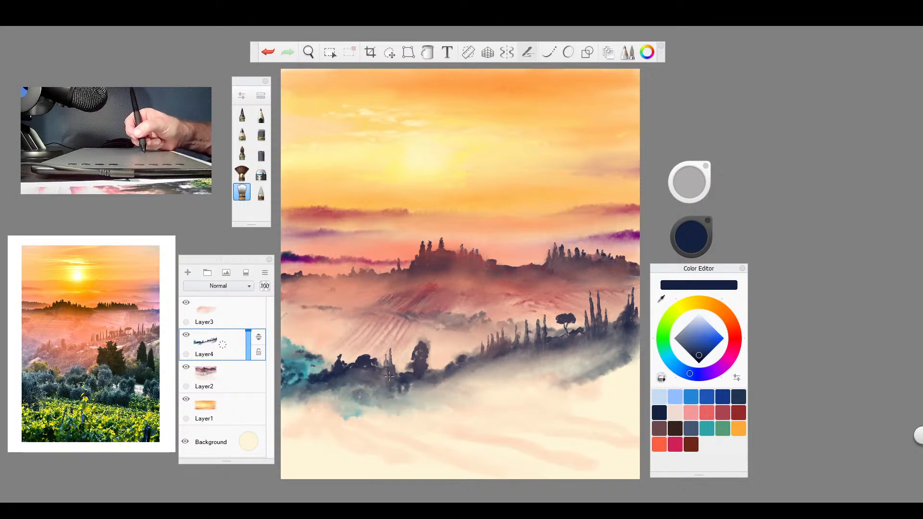
{"action": "left_click_drag", "start_coordinate": [389, 375], "coordinate": [475, 373]}
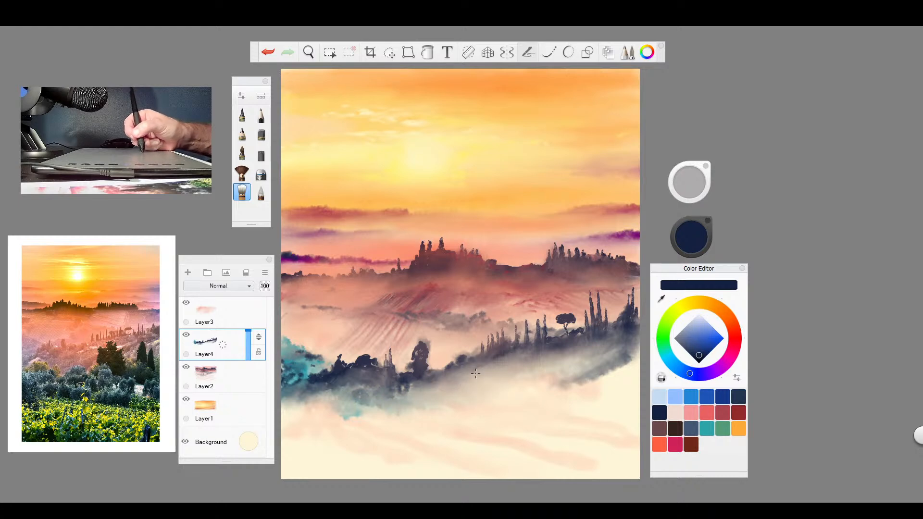
{"action": "mouse_move", "coordinate": [584, 375]}
{"action": "left_mouse_down"}
{"action": "mouse_move", "coordinate": [626, 360]}
{"action": "mouse_move", "coordinate": [577, 337]}
{"action": "left_mouse_up"}
{"action": "mouse_move", "coordinate": [625, 363]}
{"action": "left_mouse_down"}
{"action": "mouse_move", "coordinate": [611, 378]}
{"action": "mouse_move", "coordinate": [602, 343]}
{"action": "left_mouse_up"}
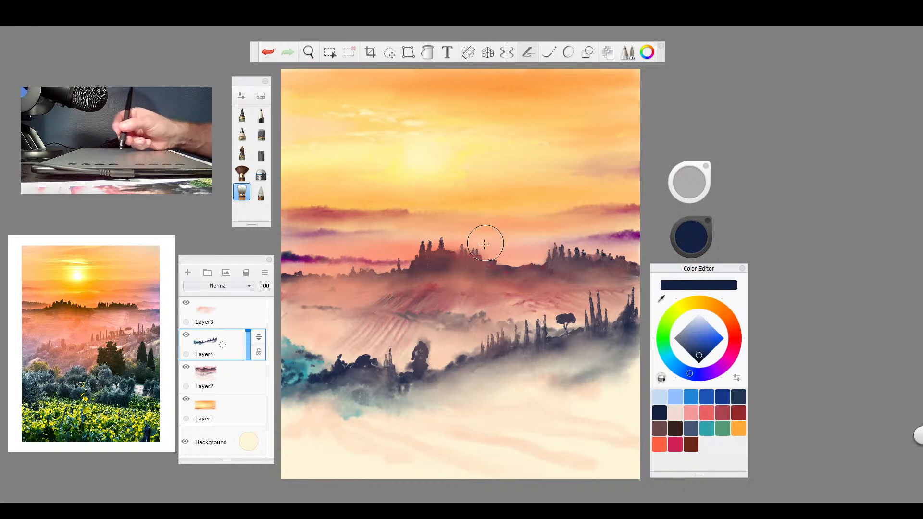
- Soften the small trees on the central ridge and the area beneath the valley trees on Layer2
{"action": "left_click", "coordinate": [222, 377]}
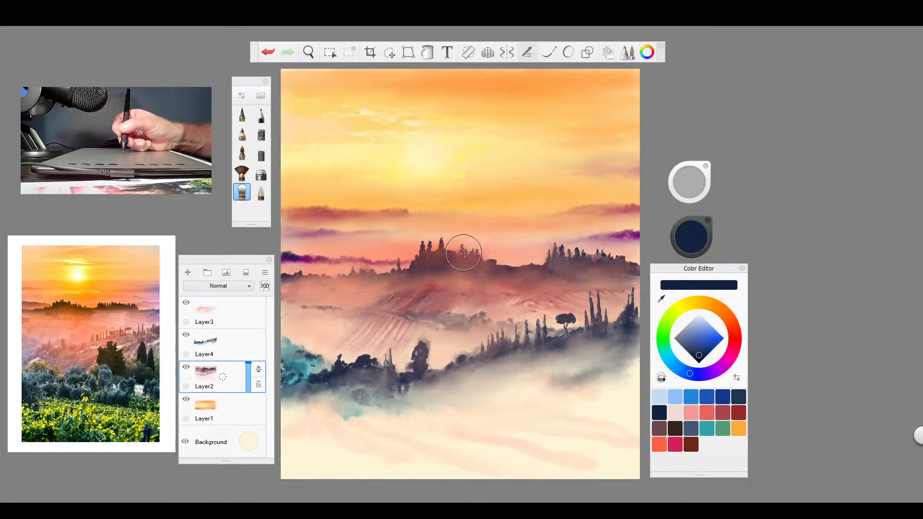
{"action": "left_click_drag", "start_coordinate": [464, 251], "coordinate": [479, 260]}
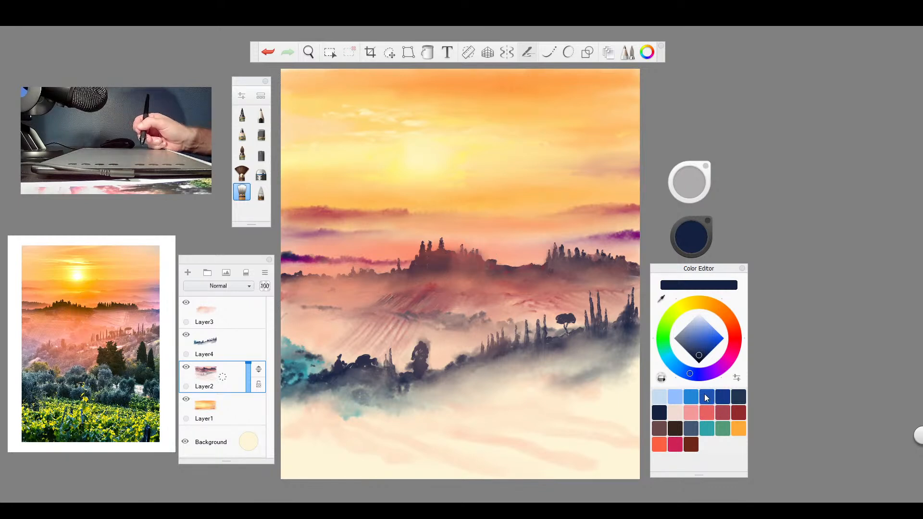
{"action": "mouse_move", "coordinate": [348, 399]}
{"action": "left_mouse_down"}
{"action": "mouse_move", "coordinate": [336, 406]}
{"action": "mouse_move", "coordinate": [332, 380]}
{"action": "mouse_move", "coordinate": [302, 394]}
{"action": "mouse_move", "coordinate": [324, 384]}
{"action": "mouse_move", "coordinate": [418, 395]}
{"action": "left_mouse_up"}
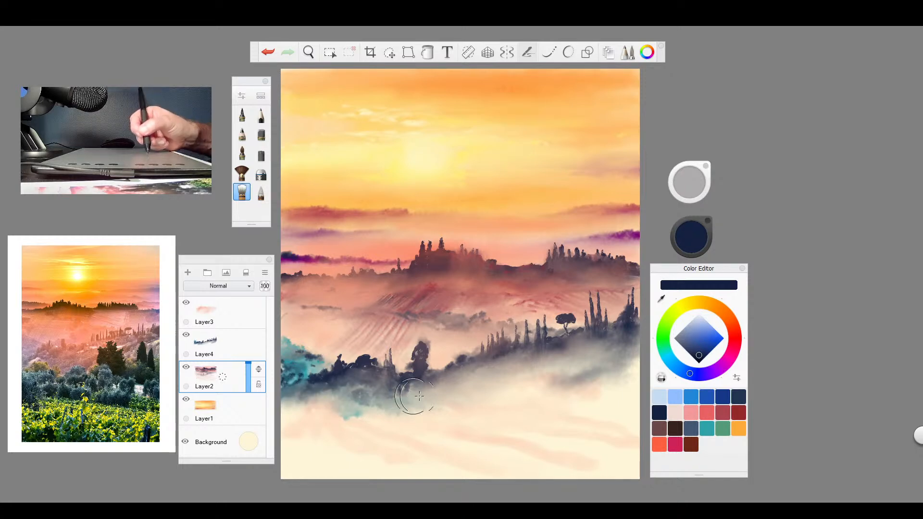
- Paint soft salmon-pink haze over the valley tree band and the lower slopes on Layer3
{"action": "left_click", "coordinate": [207, 344]}
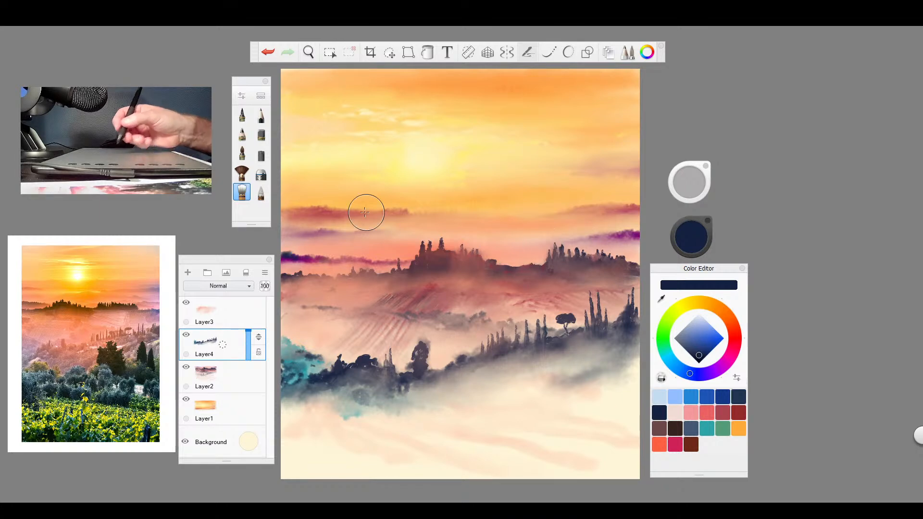
{"action": "left_click", "coordinate": [242, 172]}
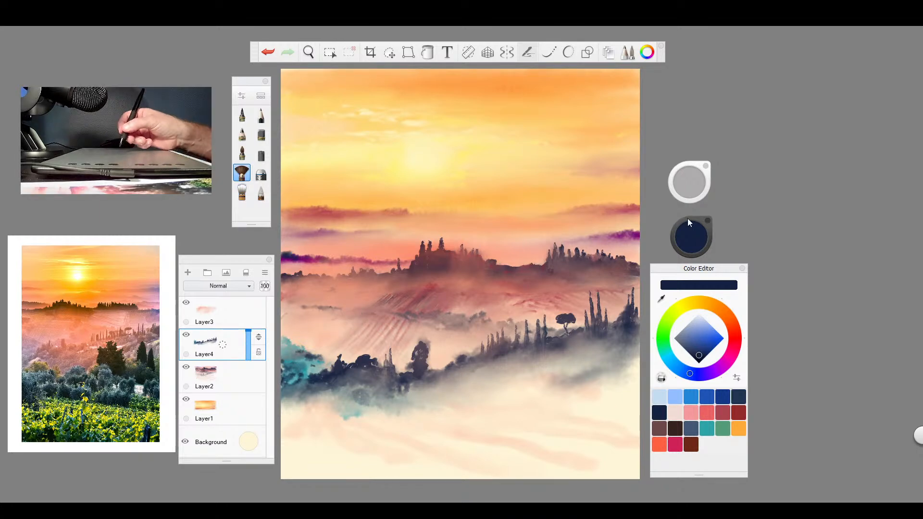
{"action": "mouse_move", "coordinate": [699, 181]}
{"action": "left_mouse_down"}
{"action": "mouse_move", "coordinate": [690, 180]}
{"action": "mouse_move", "coordinate": [708, 181]}
{"action": "mouse_move", "coordinate": [689, 188]}
{"action": "left_mouse_up"}
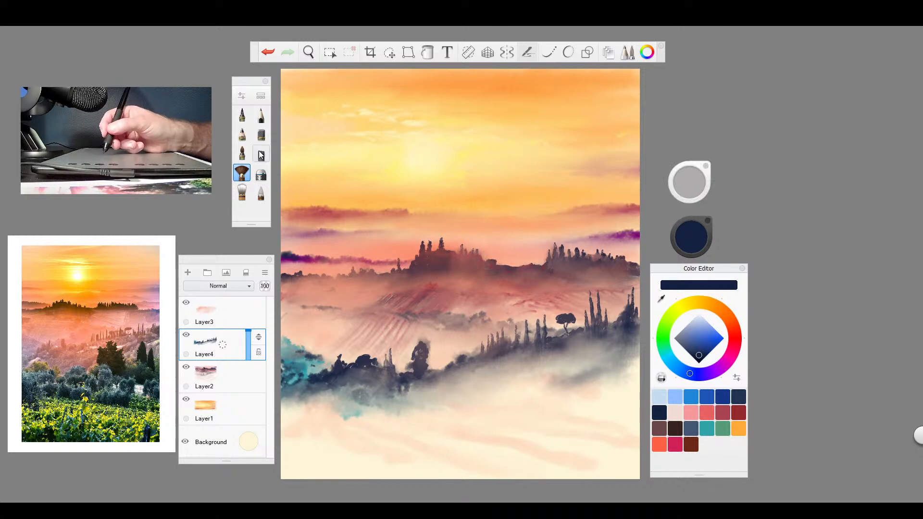
{"action": "left_click", "coordinate": [261, 135]}
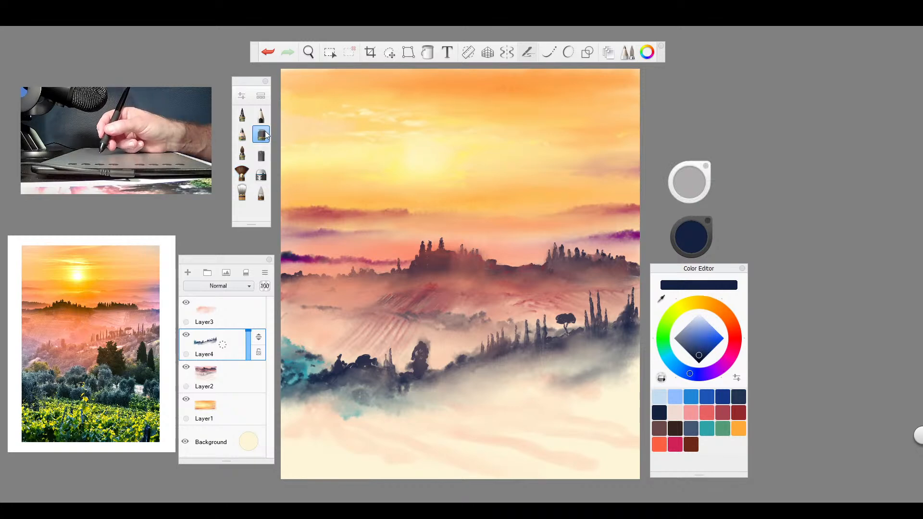
{"action": "left_click", "coordinate": [243, 308]}
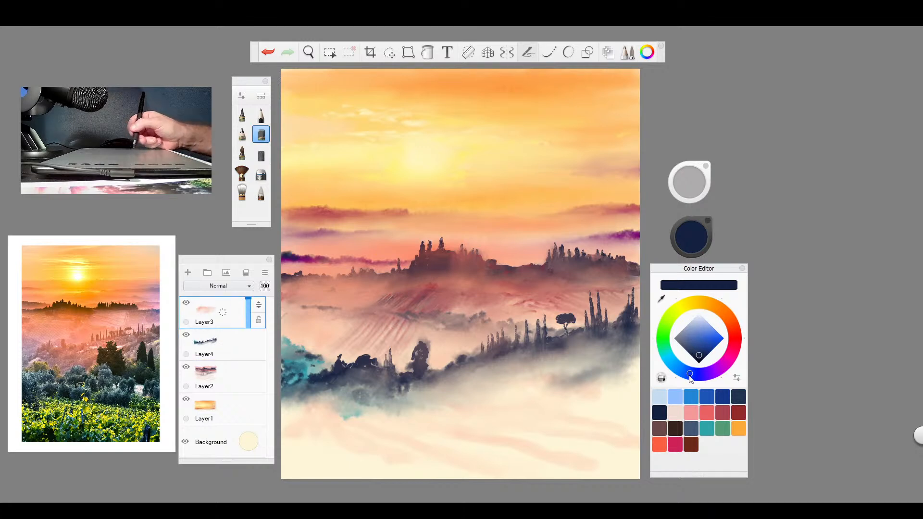
{"action": "left_click", "coordinate": [692, 412]}
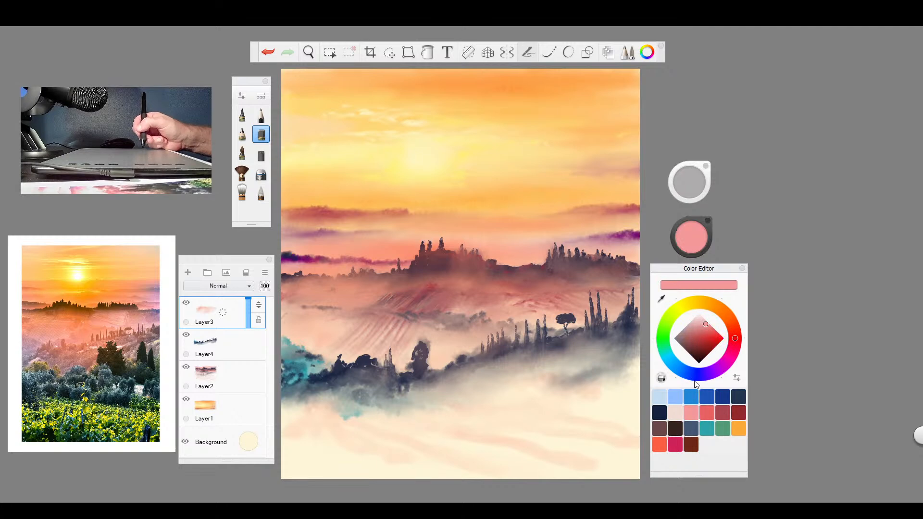
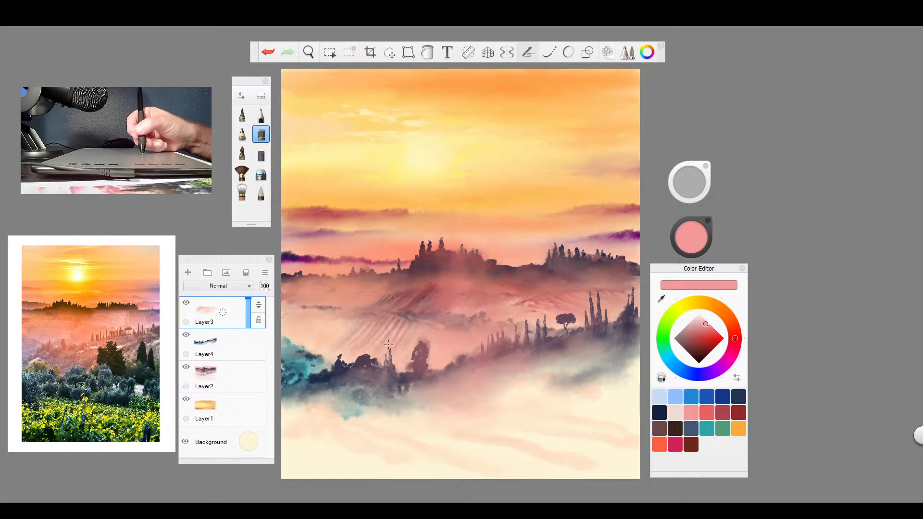
{"action": "left_click_drag", "start_coordinate": [350, 370], "coordinate": [309, 381]}
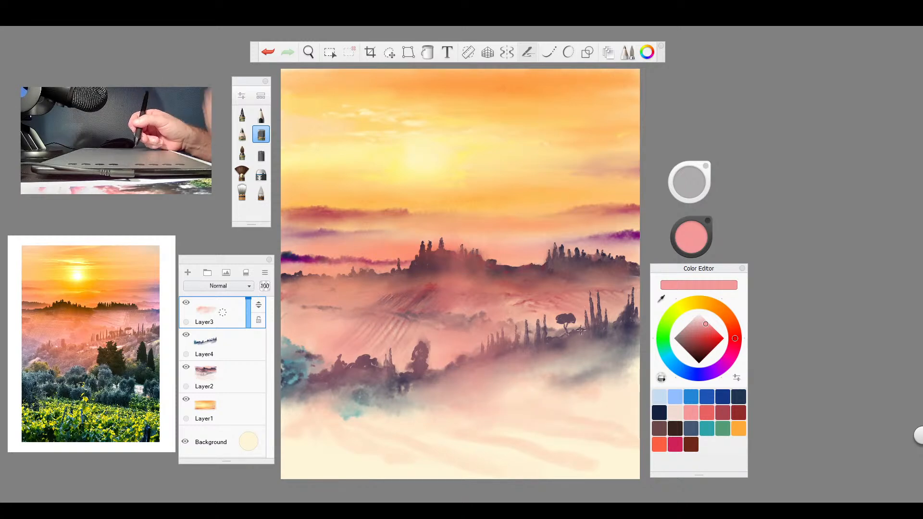
- Paint a large rounded dark-teal tree right of centre on Layer3, with lower bushes extending to the right canvas edge
{"action": "left_click", "coordinate": [242, 173]}
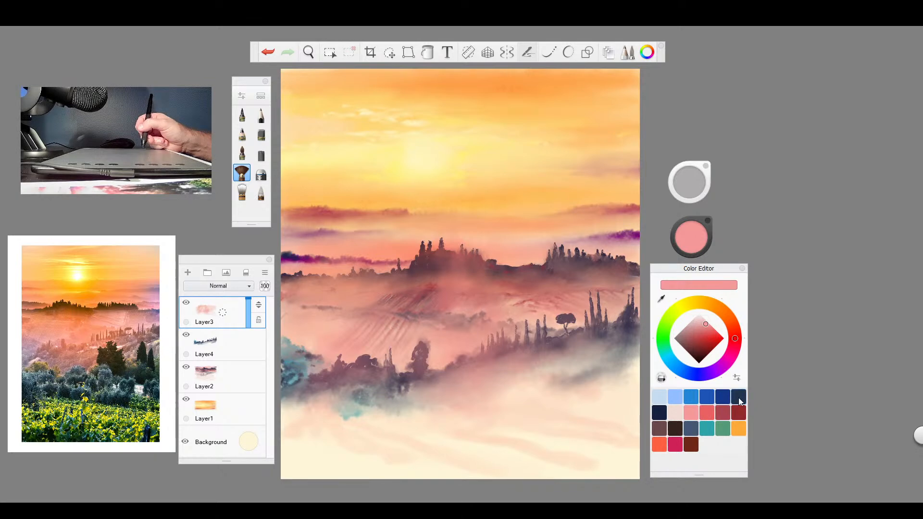
{"action": "left_click", "coordinate": [664, 347]}
{"action": "left_click", "coordinate": [709, 353]}
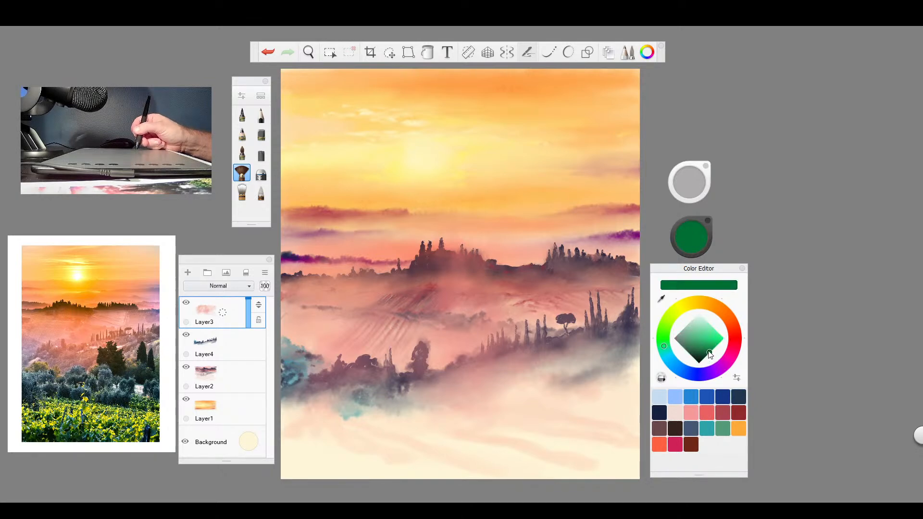
{"action": "left_click_drag", "start_coordinate": [709, 354], "coordinate": [701, 357]}
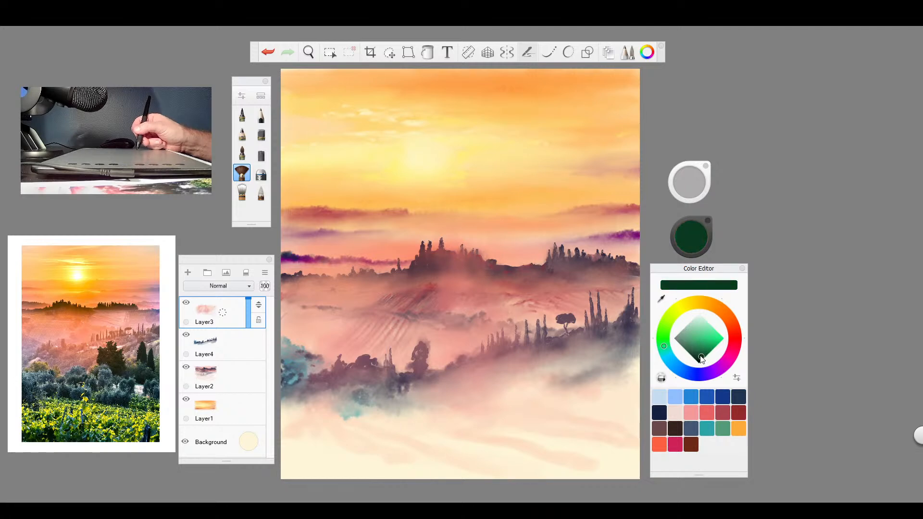
{"action": "left_click", "coordinate": [666, 354]}
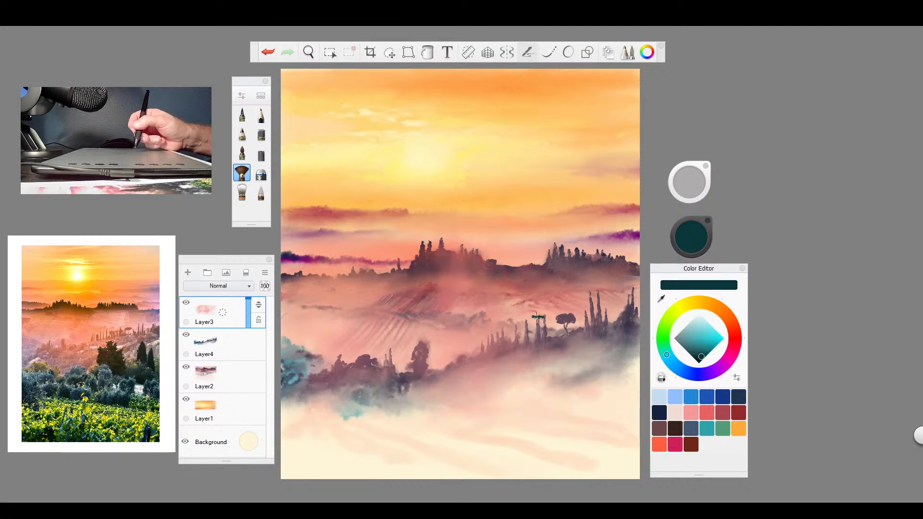
{"action": "mouse_move", "coordinate": [509, 323]}
{"action": "left_mouse_down"}
{"action": "mouse_move", "coordinate": [527, 353]}
{"action": "mouse_move", "coordinate": [488, 332]}
{"action": "mouse_move", "coordinate": [503, 347]}
{"action": "mouse_move", "coordinate": [496, 366]}
{"action": "mouse_move", "coordinate": [531, 342]}
{"action": "mouse_move", "coordinate": [543, 368]}
{"action": "mouse_move", "coordinate": [502, 376]}
{"action": "mouse_move", "coordinate": [509, 369]}
{"action": "mouse_move", "coordinate": [495, 382]}
{"action": "mouse_move", "coordinate": [524, 388]}
{"action": "mouse_move", "coordinate": [533, 378]}
{"action": "mouse_move", "coordinate": [510, 398]}
{"action": "mouse_move", "coordinate": [538, 402]}
{"action": "mouse_move", "coordinate": [575, 372]}
{"action": "mouse_move", "coordinate": [613, 387]}
{"action": "mouse_move", "coordinate": [609, 364]}
{"action": "left_mouse_up"}
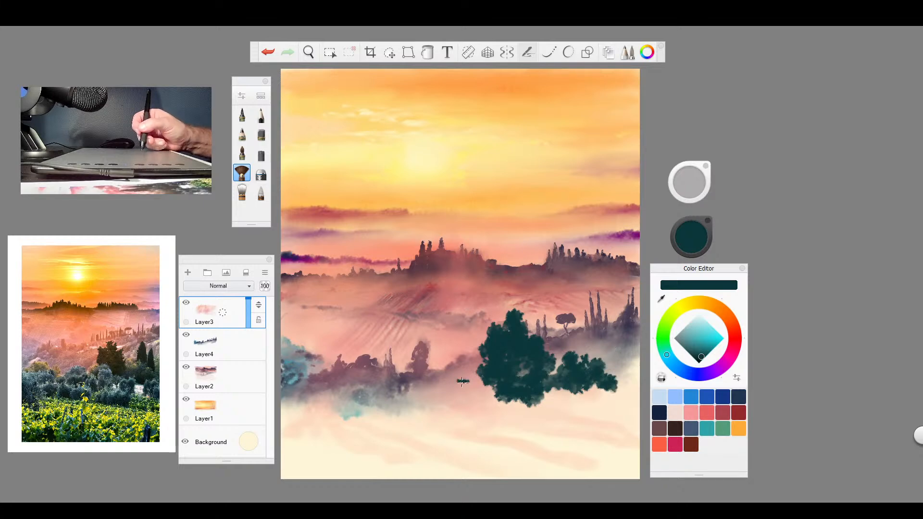
{"action": "mouse_move", "coordinate": [549, 378]}
{"action": "left_mouse_down"}
{"action": "mouse_move", "coordinate": [558, 370]}
{"action": "mouse_move", "coordinate": [602, 389]}
{"action": "mouse_move", "coordinate": [625, 373]}
{"action": "mouse_move", "coordinate": [635, 383]}
{"action": "mouse_move", "coordinate": [628, 399]}
{"action": "left_mouse_up"}
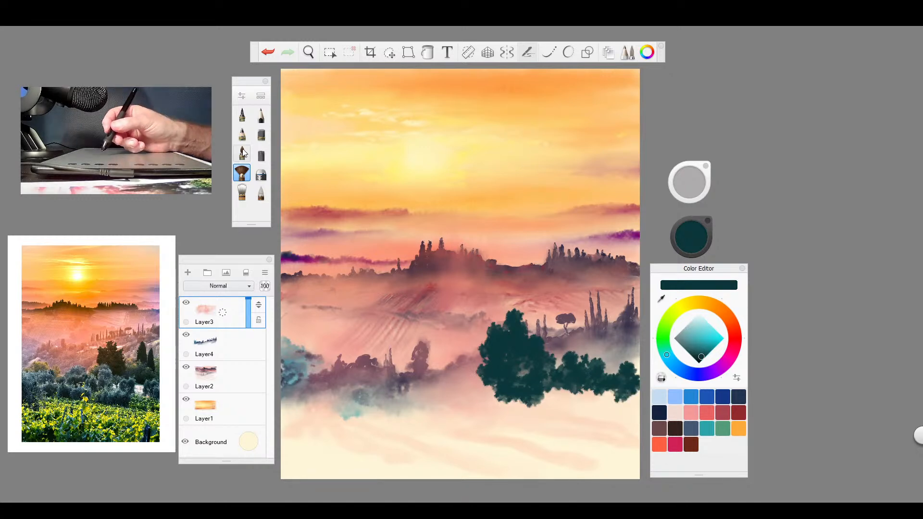
- Paint a tall tapering dark-teal cypress rising from the right bushes, filling out its trunk and base
{"action": "left_click", "coordinate": [242, 114]}
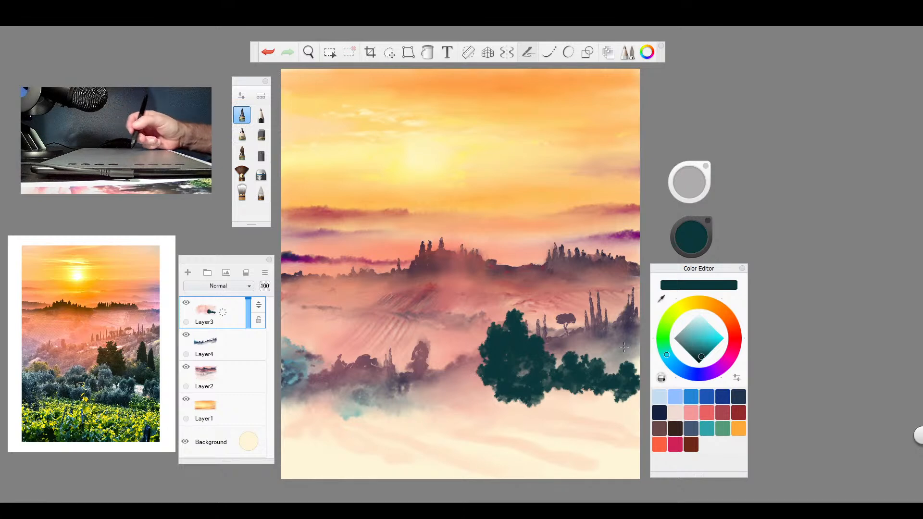
{"action": "mouse_move", "coordinate": [616, 357]}
{"action": "left_mouse_down"}
{"action": "mouse_move", "coordinate": [609, 366]}
{"action": "mouse_move", "coordinate": [607, 358]}
{"action": "mouse_move", "coordinate": [612, 367]}
{"action": "mouse_move", "coordinate": [607, 269]}
{"action": "left_mouse_up"}
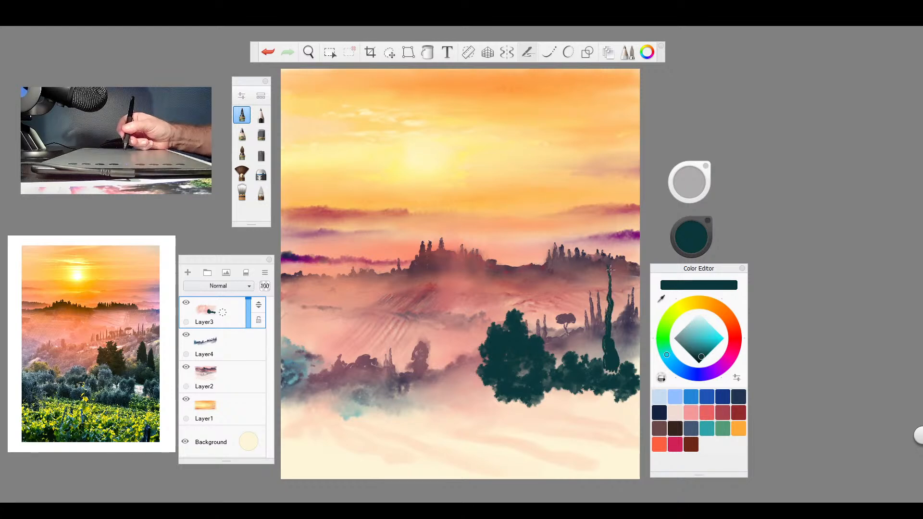
{"action": "mouse_move", "coordinate": [610, 294]}
{"action": "left_mouse_down"}
{"action": "mouse_move", "coordinate": [610, 266]}
{"action": "mouse_move", "coordinate": [607, 299]}
{"action": "mouse_move", "coordinate": [614, 284]}
{"action": "left_mouse_up"}
{"action": "left_click_drag", "start_coordinate": [611, 323], "coordinate": [604, 307]}
{"action": "mouse_move", "coordinate": [616, 338]}
{"action": "left_mouse_down"}
{"action": "mouse_move", "coordinate": [615, 315]}
{"action": "mouse_move", "coordinate": [603, 318]}
{"action": "left_mouse_up"}
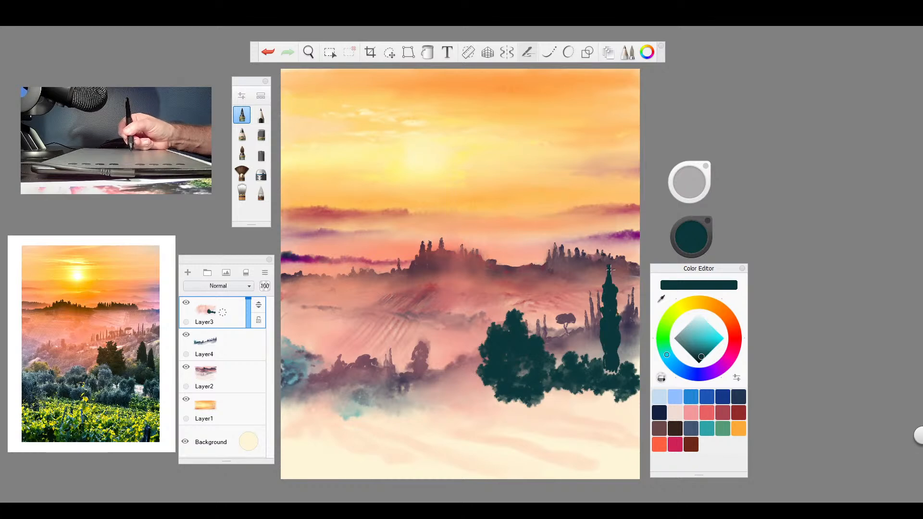
{"action": "left_click_drag", "start_coordinate": [602, 371], "coordinate": [602, 344]}
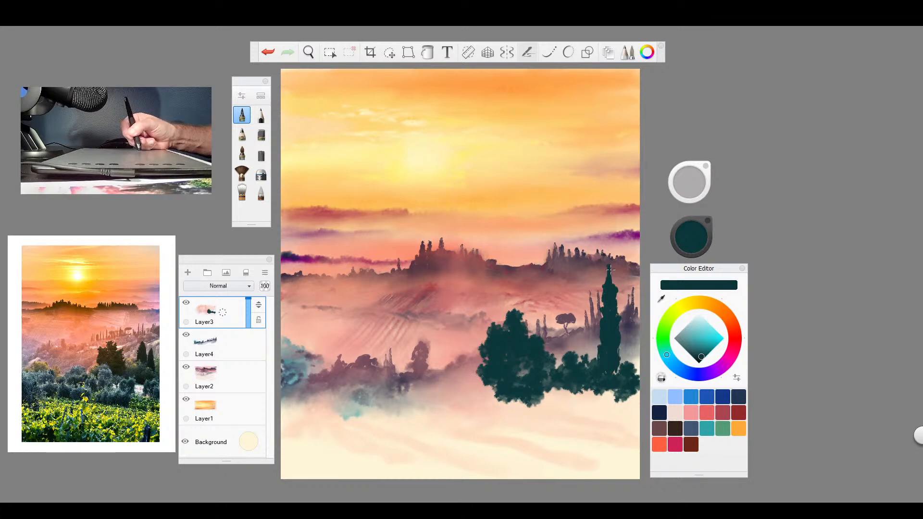
- Add a taller dark-teal cypress against the right canvas edge and fill it down into the bushes
{"action": "left_click_drag", "start_coordinate": [619, 378], "coordinate": [631, 337]}
{"action": "left_click_drag", "start_coordinate": [634, 371], "coordinate": [631, 247]}
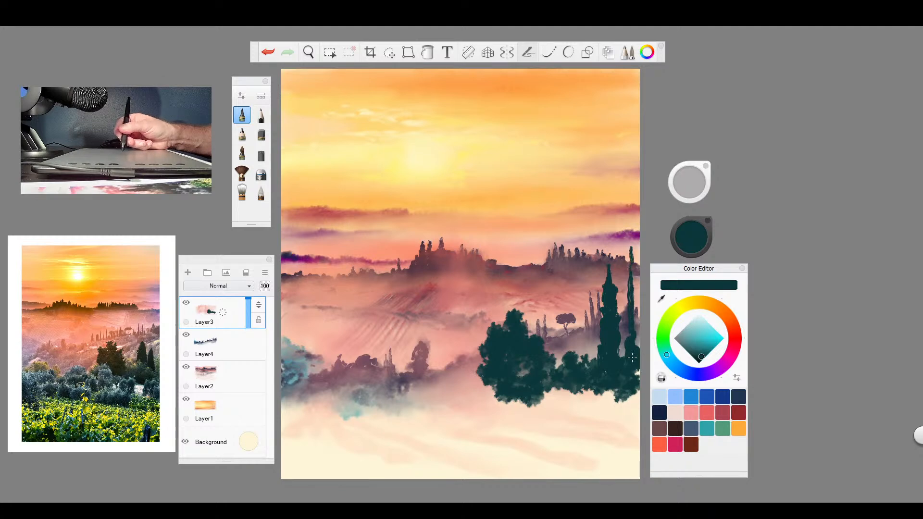
{"action": "left_click_drag", "start_coordinate": [631, 288], "coordinate": [631, 257]}
{"action": "left_click_drag", "start_coordinate": [636, 306], "coordinate": [635, 285]}
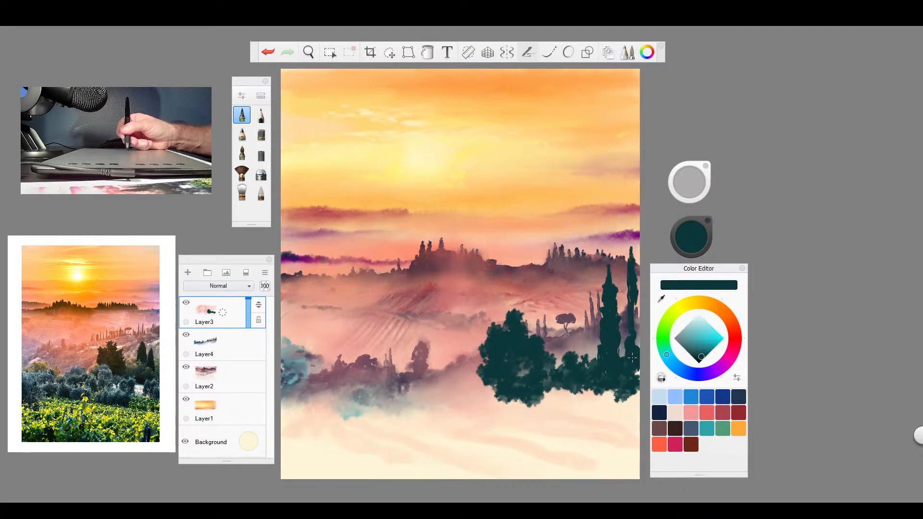
{"action": "left_click_drag", "start_coordinate": [626, 327], "coordinate": [638, 348]}
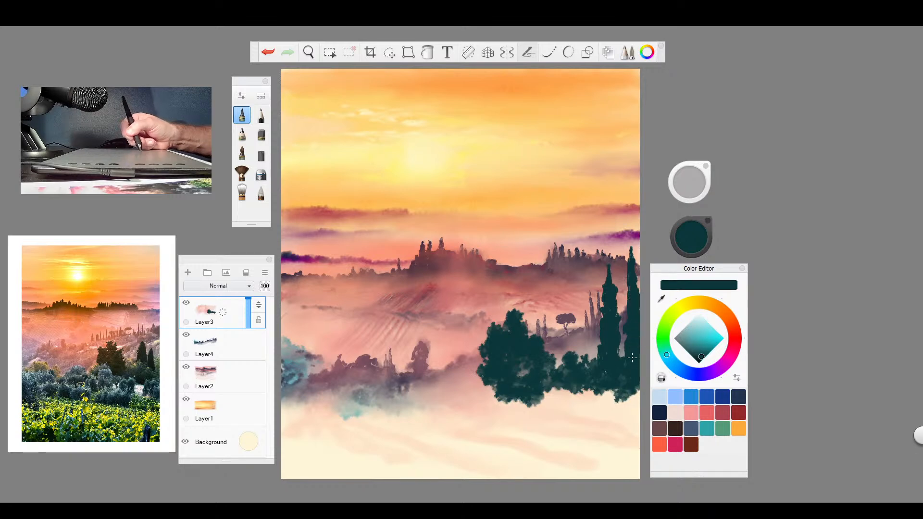
- Shade the cypresses, bushes and large tree with near-black teal foliage, extending a ragged shadow along their base
{"action": "left_click", "coordinate": [700, 359]}
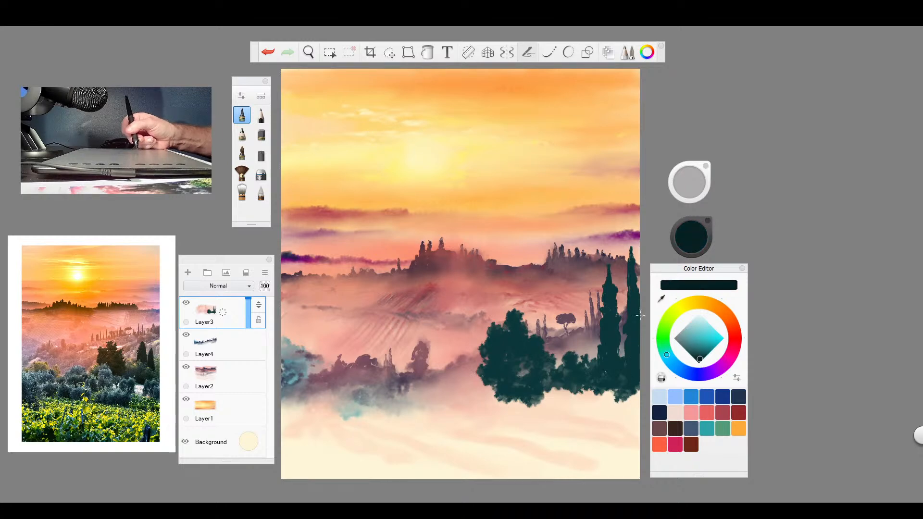
{"action": "left_click", "coordinate": [241, 173]}
{"action": "left_click_drag", "start_coordinate": [596, 350], "coordinate": [601, 365]}
{"action": "mouse_move", "coordinate": [613, 311]}
{"action": "left_mouse_down"}
{"action": "mouse_move", "coordinate": [628, 361]}
{"action": "mouse_move", "coordinate": [632, 333]}
{"action": "mouse_move", "coordinate": [615, 382]}
{"action": "mouse_move", "coordinate": [528, 399]}
{"action": "mouse_move", "coordinate": [555, 402]}
{"action": "mouse_move", "coordinate": [575, 387]}
{"action": "mouse_move", "coordinate": [632, 406]}
{"action": "mouse_move", "coordinate": [529, 399]}
{"action": "left_mouse_up"}
{"action": "mouse_move", "coordinate": [596, 389]}
{"action": "left_mouse_down"}
{"action": "mouse_move", "coordinate": [625, 397]}
{"action": "mouse_move", "coordinate": [596, 391]}
{"action": "mouse_move", "coordinate": [604, 390]}
{"action": "left_mouse_up"}
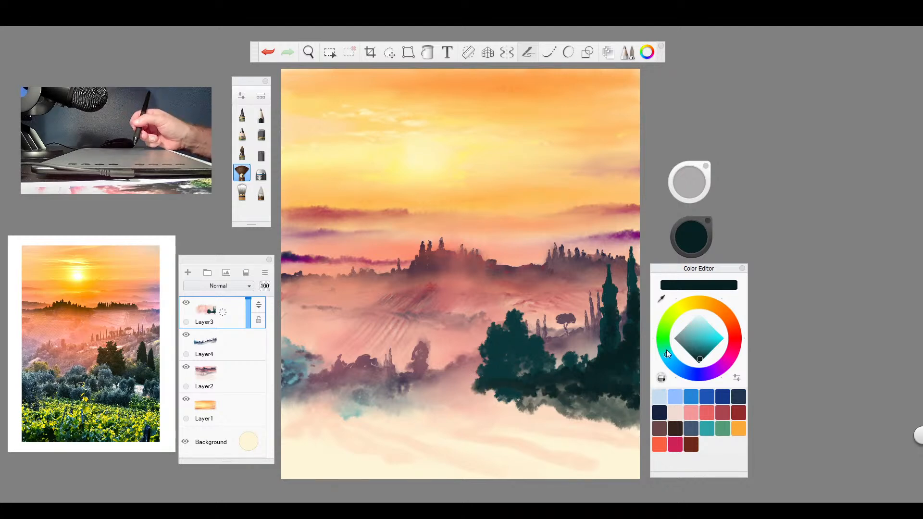
- Paint a bright-teal bush band across the full canvas width on Layer3 and dab near-black teal shadows over its left part
{"action": "left_click_drag", "start_coordinate": [699, 348], "coordinate": [712, 350]}
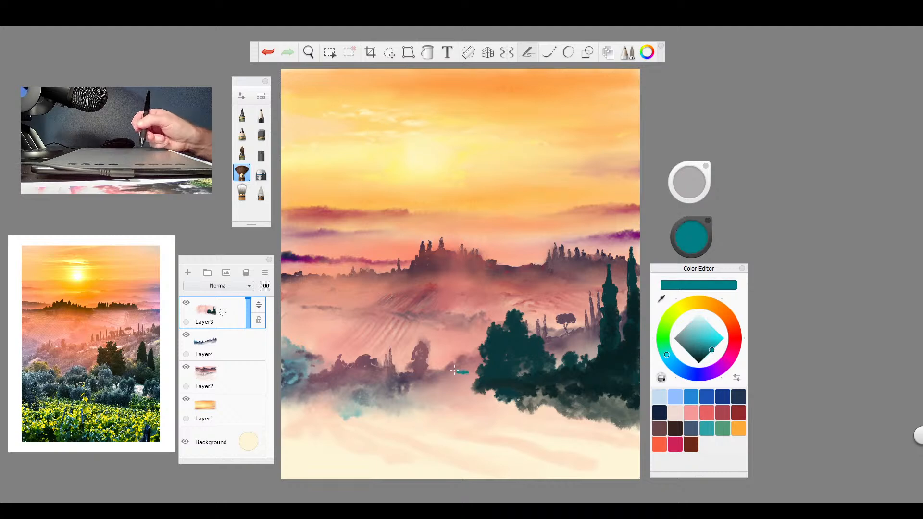
{"action": "mouse_move", "coordinate": [289, 404]}
{"action": "left_mouse_down"}
{"action": "mouse_move", "coordinate": [322, 394]}
{"action": "mouse_move", "coordinate": [303, 407]}
{"action": "mouse_move", "coordinate": [337, 401]}
{"action": "mouse_move", "coordinate": [339, 414]}
{"action": "mouse_move", "coordinate": [365, 387]}
{"action": "mouse_move", "coordinate": [385, 392]}
{"action": "mouse_move", "coordinate": [380, 382]}
{"action": "mouse_move", "coordinate": [404, 413]}
{"action": "mouse_move", "coordinate": [415, 375]}
{"action": "mouse_move", "coordinate": [408, 363]}
{"action": "mouse_move", "coordinate": [429, 365]}
{"action": "mouse_move", "coordinate": [410, 376]}
{"action": "mouse_move", "coordinate": [451, 409]}
{"action": "mouse_move", "coordinate": [475, 405]}
{"action": "mouse_move", "coordinate": [433, 415]}
{"action": "mouse_move", "coordinate": [481, 423]}
{"action": "mouse_move", "coordinate": [496, 408]}
{"action": "mouse_move", "coordinate": [476, 396]}
{"action": "mouse_move", "coordinate": [586, 422]}
{"action": "mouse_move", "coordinate": [619, 395]}
{"action": "mouse_move", "coordinate": [627, 406]}
{"action": "mouse_move", "coordinate": [620, 429]}
{"action": "mouse_move", "coordinate": [635, 436]}
{"action": "left_mouse_up"}
{"action": "left_click_drag", "start_coordinate": [705, 355], "coordinate": [701, 360]}
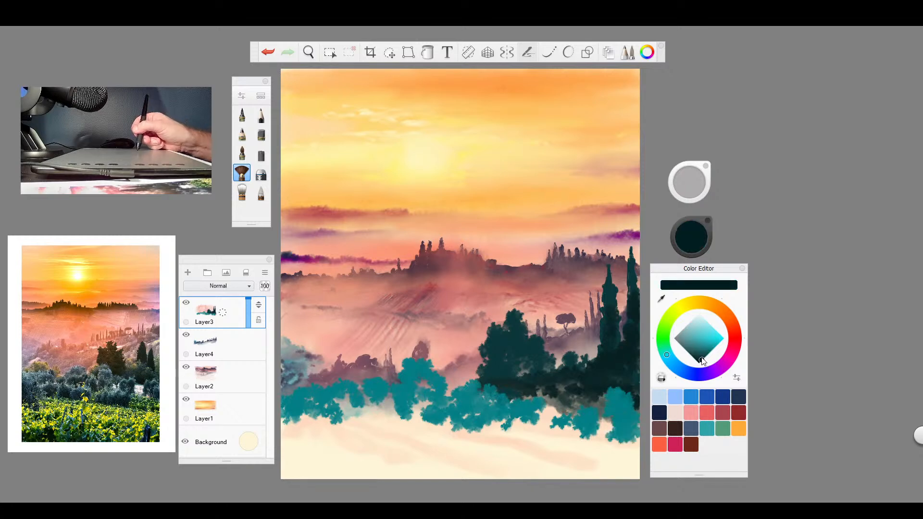
{"action": "left_click_drag", "start_coordinate": [503, 358], "coordinate": [482, 359]}
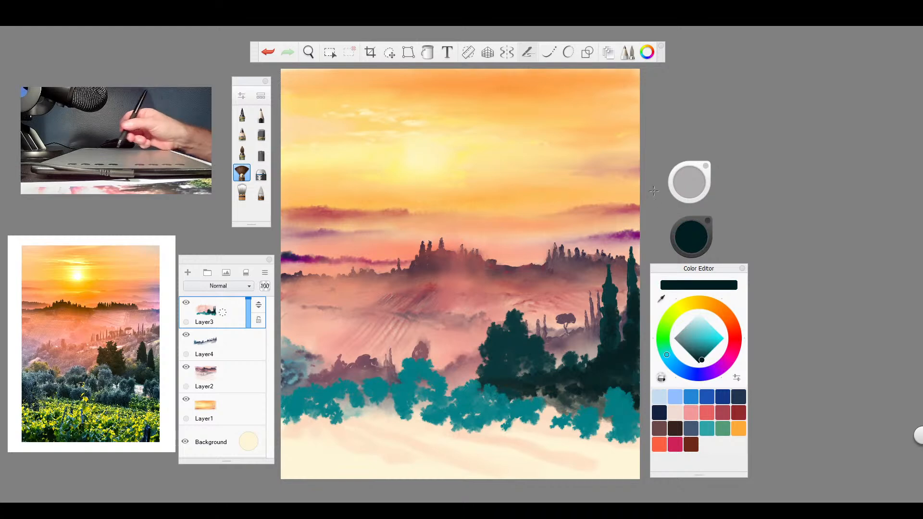
{"action": "left_click_drag", "start_coordinate": [689, 183], "coordinate": [690, 185]}
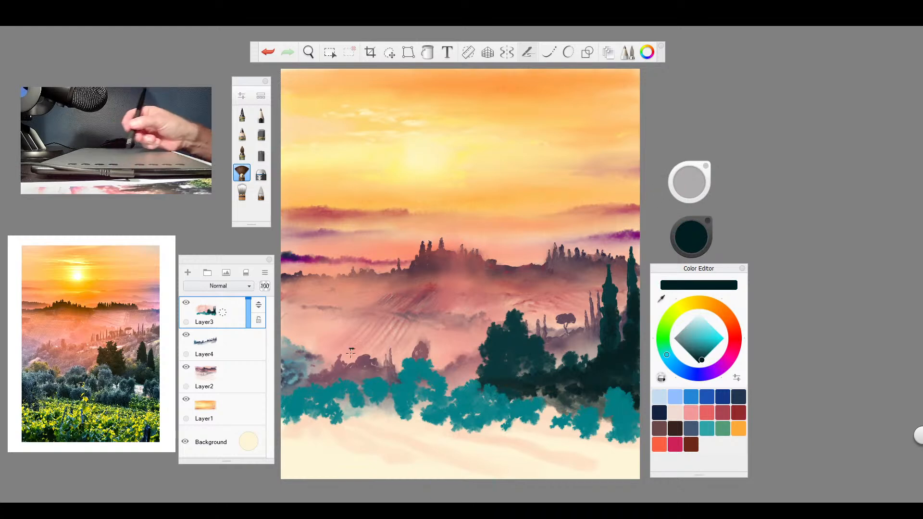
{"action": "mouse_move", "coordinate": [322, 403]}
{"action": "left_mouse_down"}
{"action": "mouse_move", "coordinate": [341, 406]}
{"action": "mouse_move", "coordinate": [301, 416]}
{"action": "mouse_move", "coordinate": [282, 407]}
{"action": "mouse_move", "coordinate": [348, 426]}
{"action": "mouse_move", "coordinate": [350, 408]}
{"action": "mouse_move", "coordinate": [385, 418]}
{"action": "mouse_move", "coordinate": [366, 400]}
{"action": "mouse_move", "coordinate": [385, 406]}
{"action": "mouse_move", "coordinate": [410, 379]}
{"action": "mouse_move", "coordinate": [432, 411]}
{"action": "left_mouse_up"}
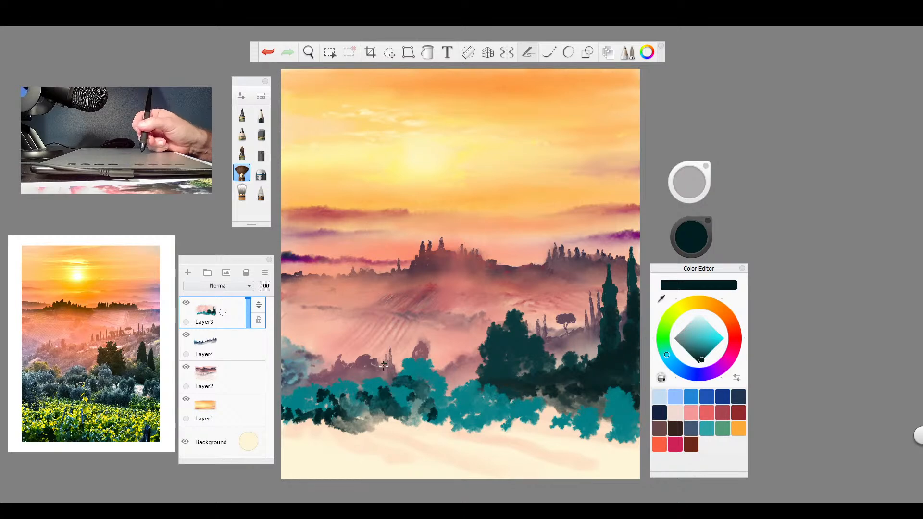
- Blend the distant growth behind the bushes on Layer4 and soften the teal bush band's lower edge into mist on Layer3
{"action": "left_click", "coordinate": [219, 342]}
{"action": "left_click", "coordinate": [242, 191]}
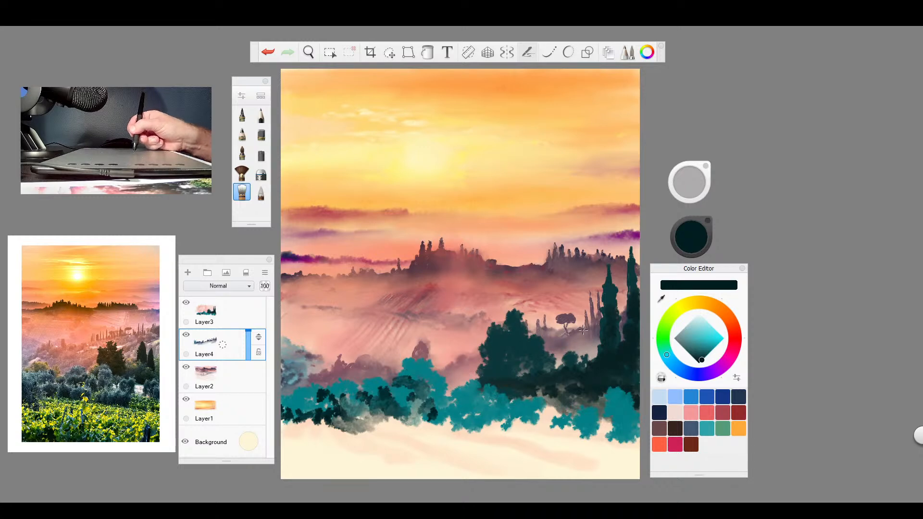
{"action": "left_click_drag", "start_coordinate": [358, 360], "coordinate": [437, 357]}
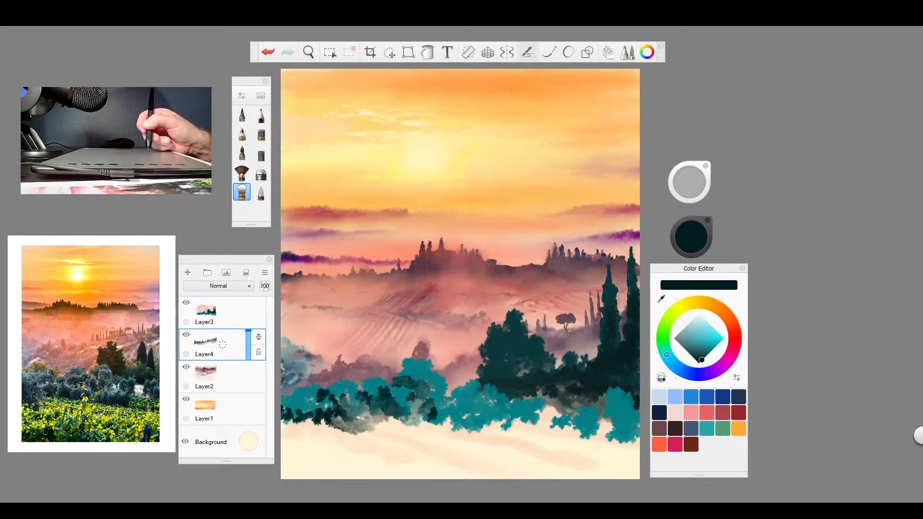
{"action": "left_click", "coordinate": [234, 318]}
{"action": "mouse_move", "coordinate": [379, 416]}
{"action": "left_mouse_down"}
{"action": "mouse_move", "coordinate": [391, 425]}
{"action": "mouse_move", "coordinate": [308, 423]}
{"action": "mouse_move", "coordinate": [320, 414]}
{"action": "mouse_move", "coordinate": [298, 387]}
{"action": "left_mouse_up"}
{"action": "left_click_drag", "start_coordinate": [519, 370], "coordinate": [532, 375]}
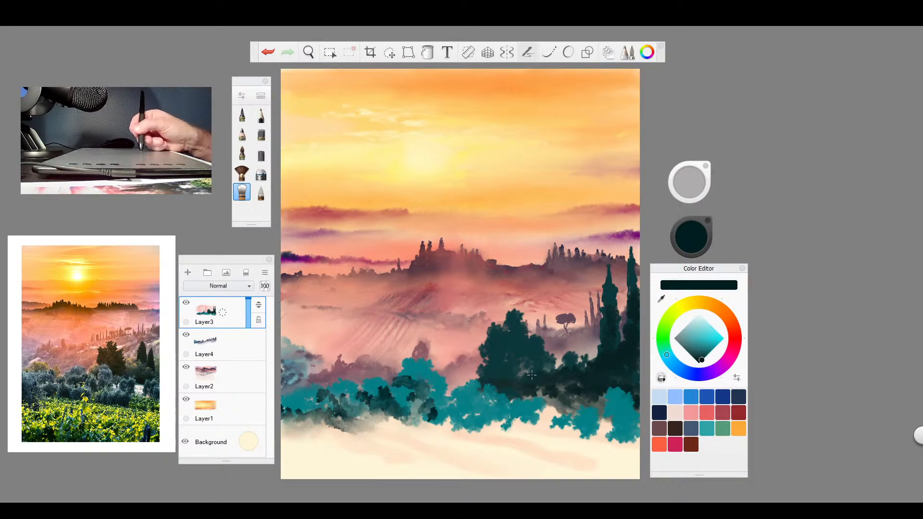
{"action": "mouse_move", "coordinate": [486, 416]}
{"action": "left_mouse_down"}
{"action": "mouse_move", "coordinate": [552, 423]}
{"action": "mouse_move", "coordinate": [570, 435]}
{"action": "mouse_move", "coordinate": [578, 419]}
{"action": "mouse_move", "coordinate": [625, 435]}
{"action": "mouse_move", "coordinate": [578, 419]}
{"action": "left_mouse_up"}
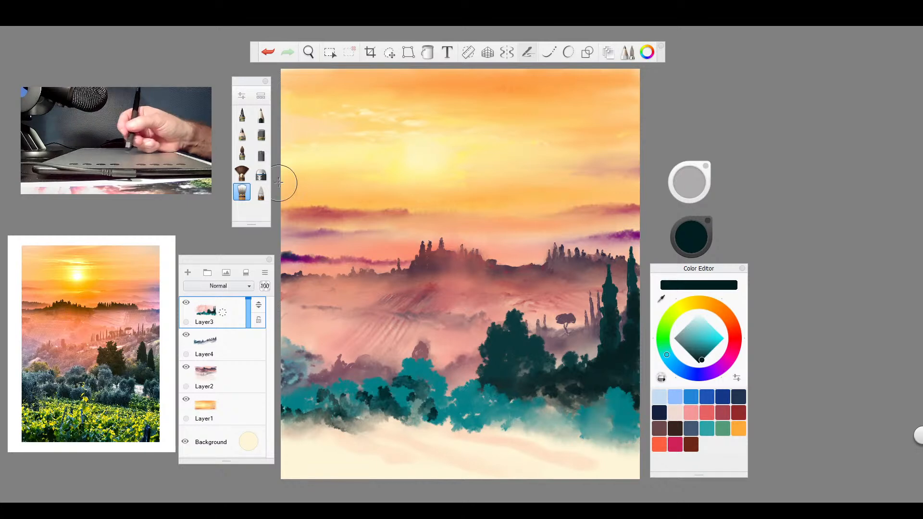
- Draw thin olive-yellow trunks and branches inside the large tree and the dark bushes beside it on Layer3
{"action": "left_click", "coordinate": [242, 133]}
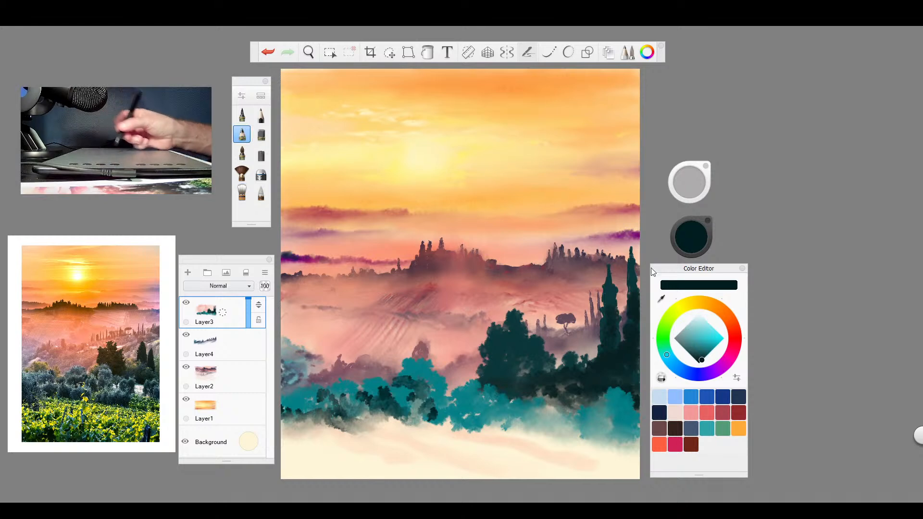
{"action": "left_click", "coordinate": [711, 349]}
{"action": "left_click", "coordinate": [691, 304]}
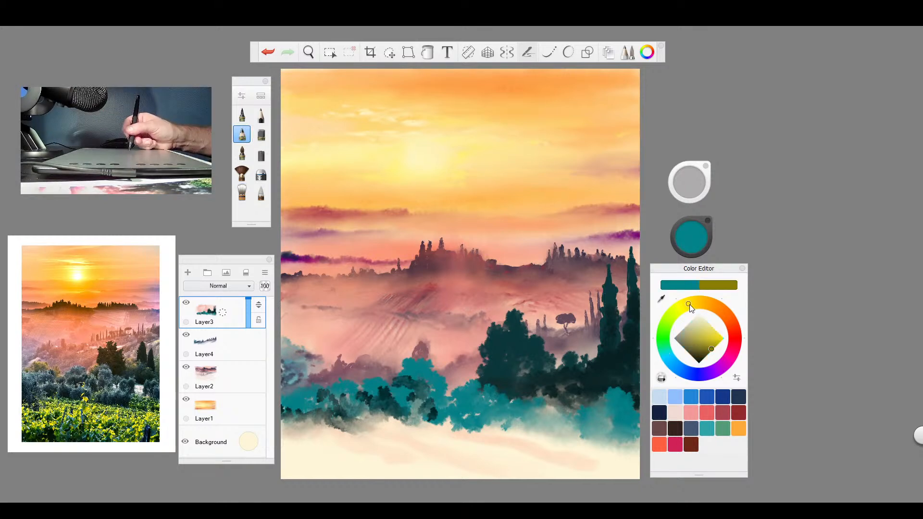
{"action": "left_click", "coordinate": [697, 305]}
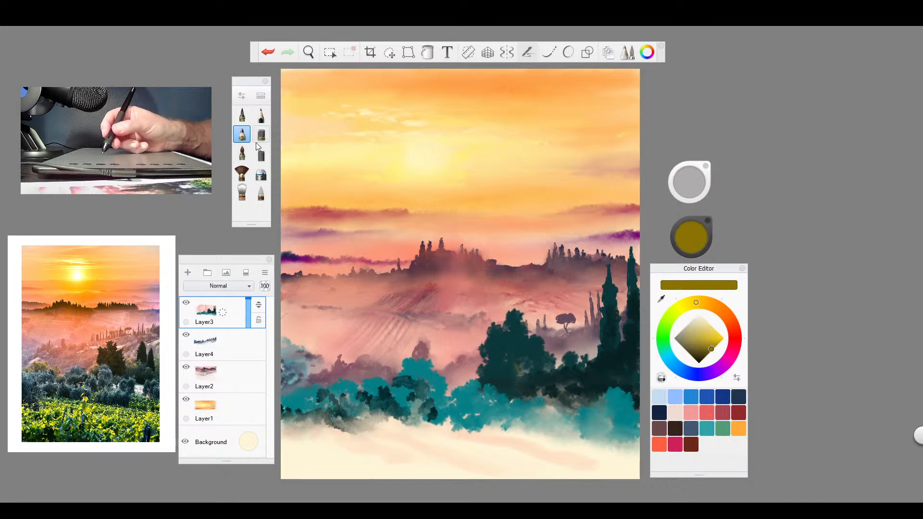
{"action": "left_click", "coordinate": [261, 115]}
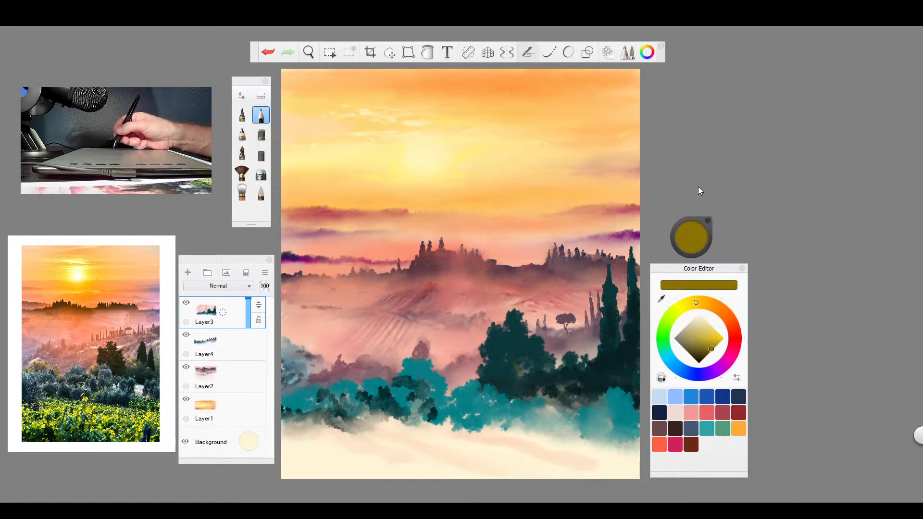
{"action": "left_click_drag", "start_coordinate": [688, 186], "coordinate": [688, 186]}
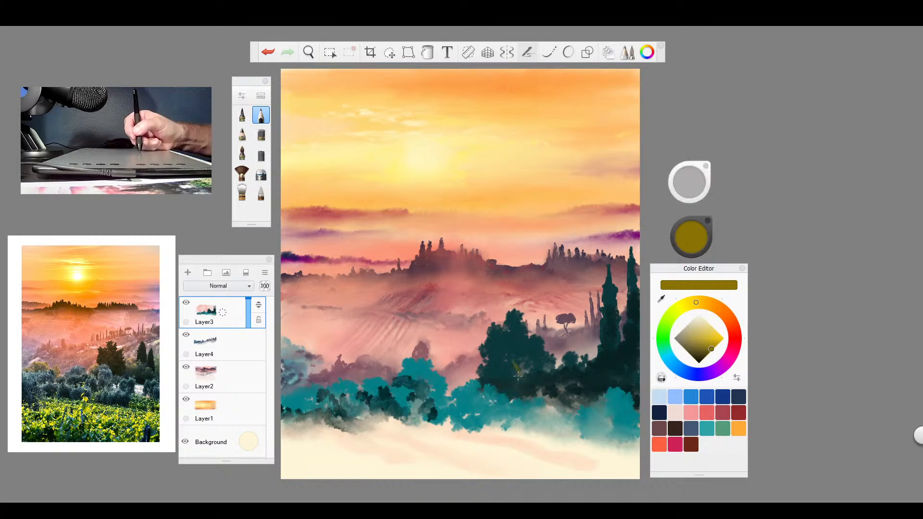
{"action": "left_click_drag", "start_coordinate": [518, 376], "coordinate": [506, 349]}
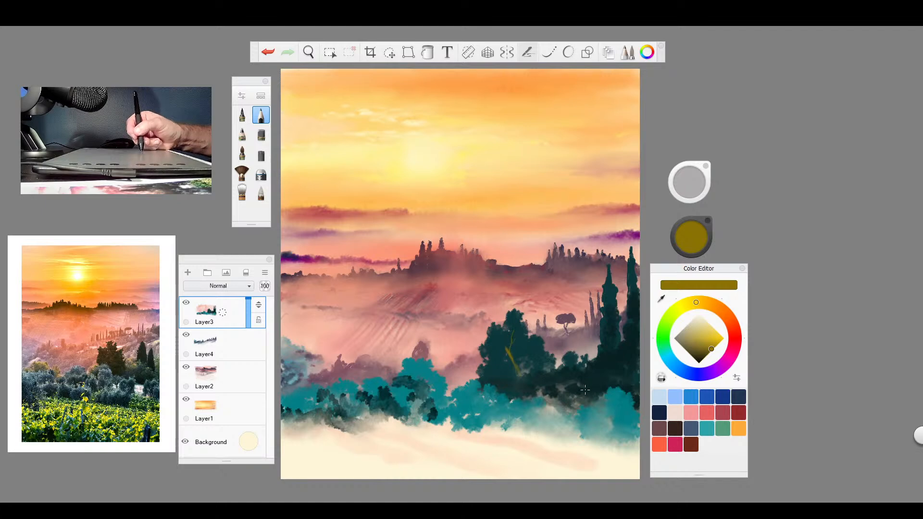
{"action": "left_click_drag", "start_coordinate": [584, 385], "coordinate": [589, 369]}
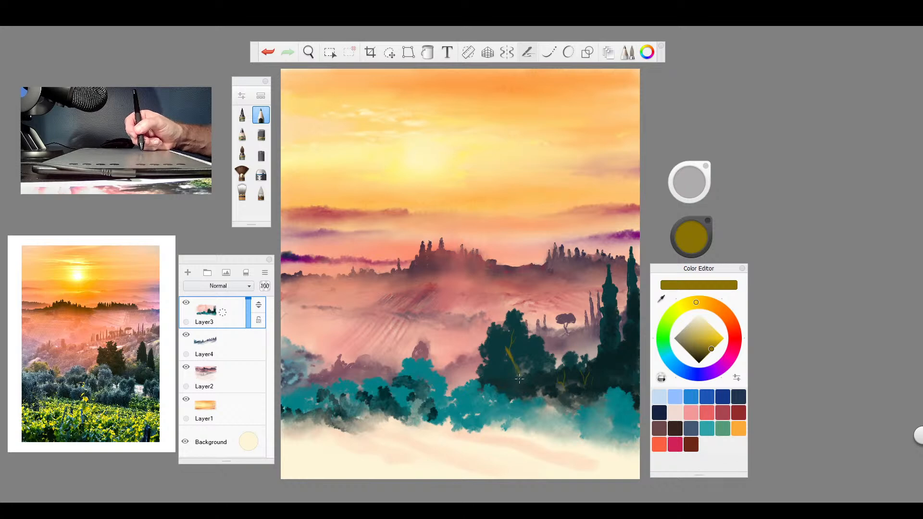
{"action": "left_click_drag", "start_coordinate": [527, 357], "coordinate": [523, 366]}
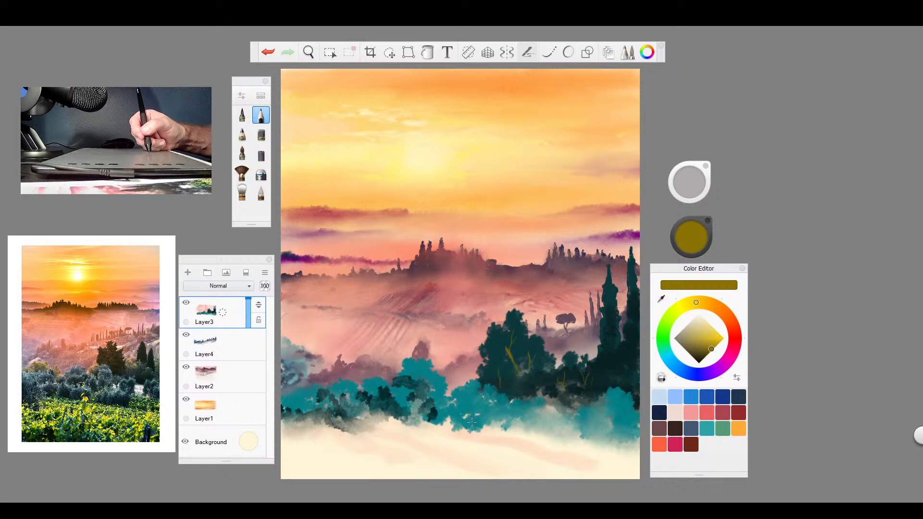
- Draw fine dark olive-brown trunks and branches through the bright-teal bushes along the foreground band
{"action": "left_click_drag", "start_coordinate": [711, 349], "coordinate": [703, 357]}
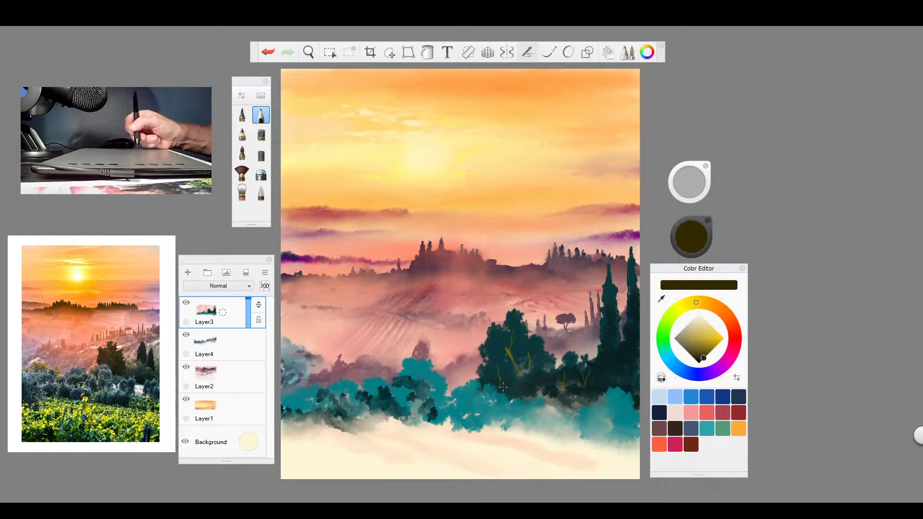
{"action": "mouse_move", "coordinate": [478, 396]}
{"action": "left_mouse_down"}
{"action": "mouse_move", "coordinate": [472, 408]}
{"action": "mouse_move", "coordinate": [493, 417]}
{"action": "left_mouse_up"}
{"action": "left_click_drag", "start_coordinate": [596, 419], "coordinate": [595, 430]}
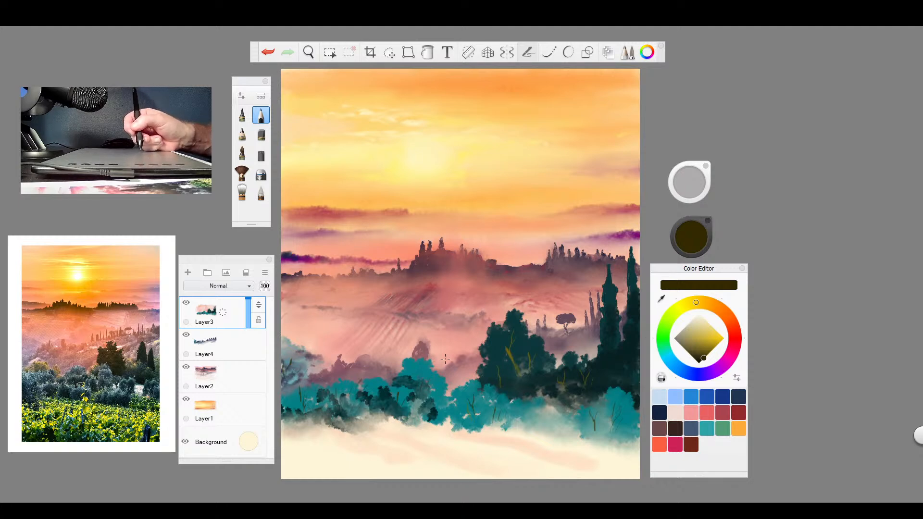
- Dab warm brown foliage on Layer4 over the small distant tree and along the growth behind the teal bushes
{"action": "left_click", "coordinate": [245, 343]}
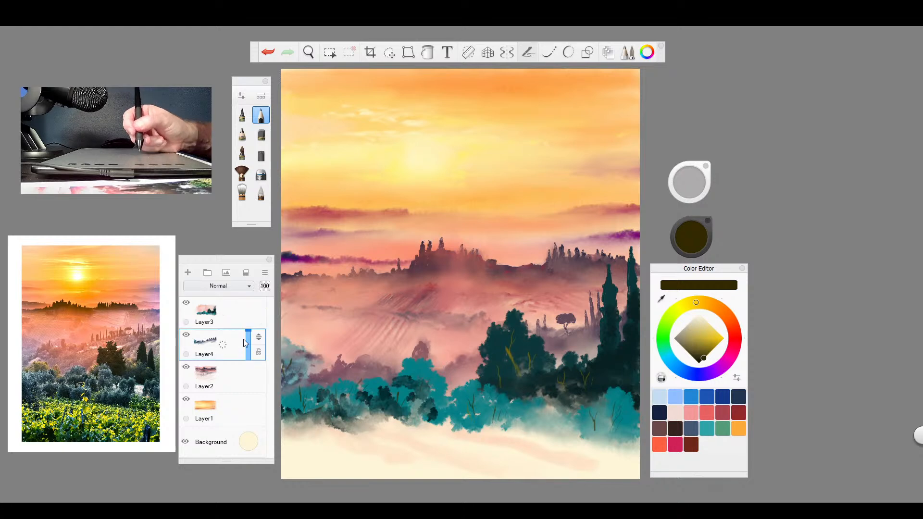
{"action": "left_click", "coordinate": [242, 173]}
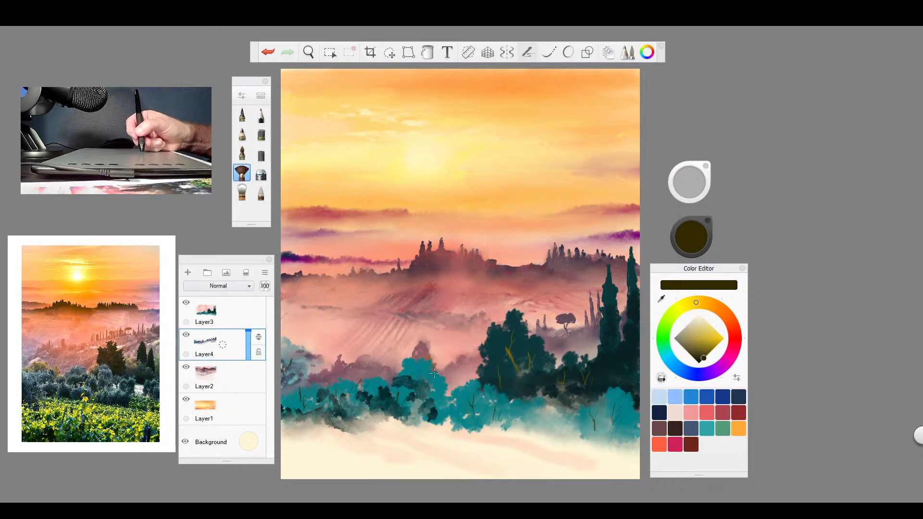
{"action": "mouse_move", "coordinate": [434, 373]}
{"action": "left_mouse_down"}
{"action": "mouse_move", "coordinate": [454, 404]}
{"action": "mouse_move", "coordinate": [444, 398]}
{"action": "mouse_move", "coordinate": [460, 387]}
{"action": "left_mouse_up"}
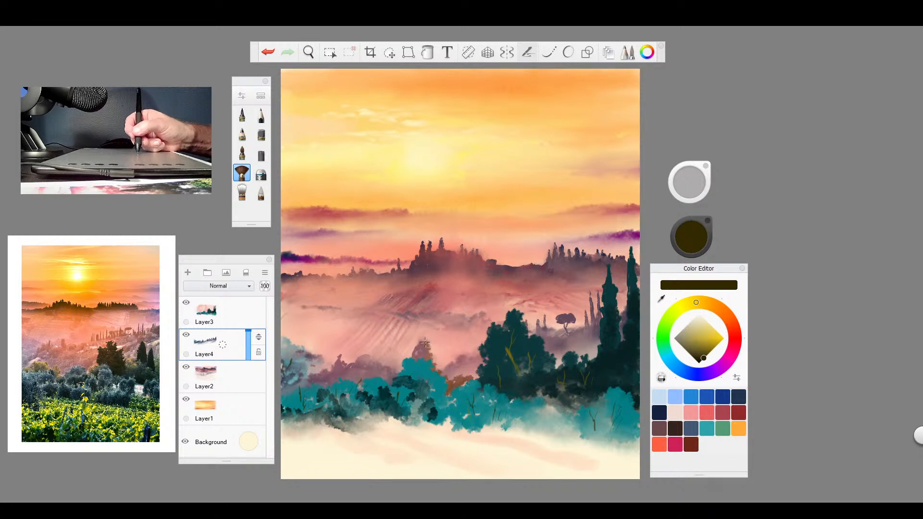
{"action": "mouse_move", "coordinate": [428, 340]}
{"action": "left_mouse_down"}
{"action": "mouse_move", "coordinate": [438, 364]}
{"action": "mouse_move", "coordinate": [413, 354]}
{"action": "left_mouse_up"}
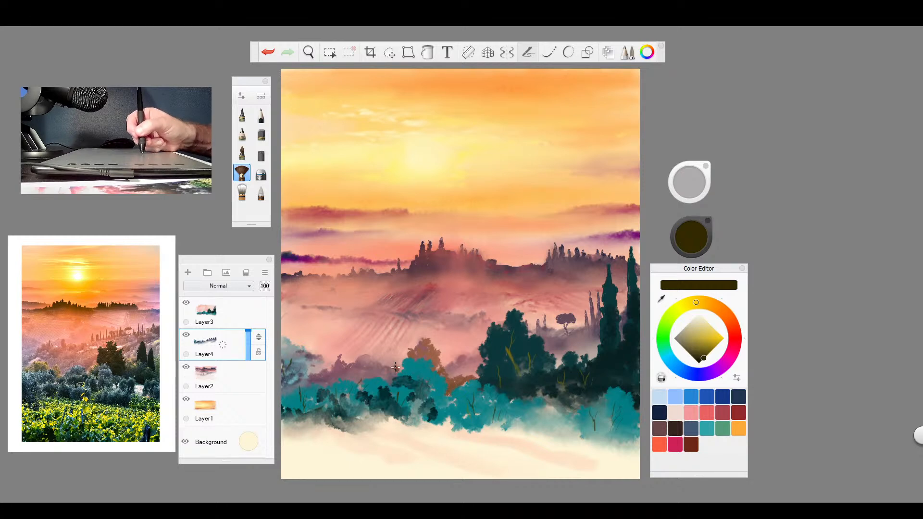
{"action": "left_click_drag", "start_coordinate": [395, 368], "coordinate": [368, 366]}
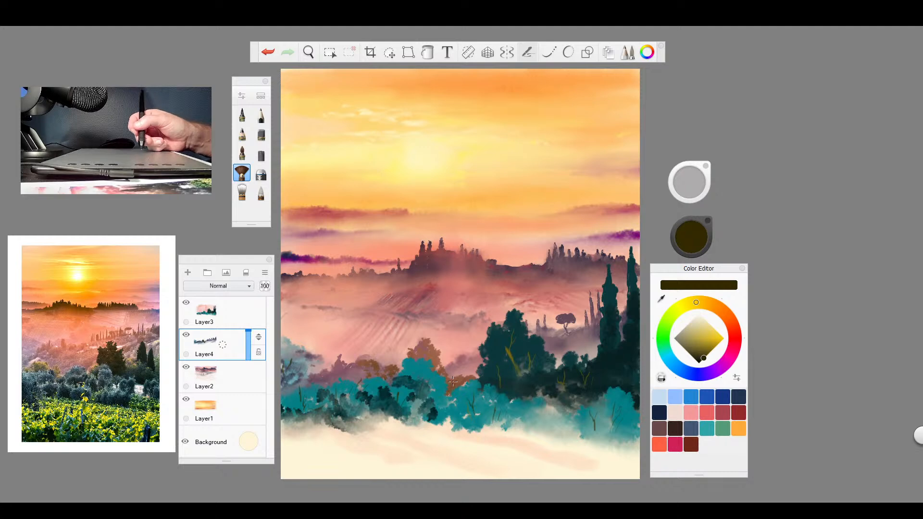
- Smudge the large tree's branches and bush bases on Layer3, spreading soft mist across the pale foreground
{"action": "left_click", "coordinate": [242, 192]}
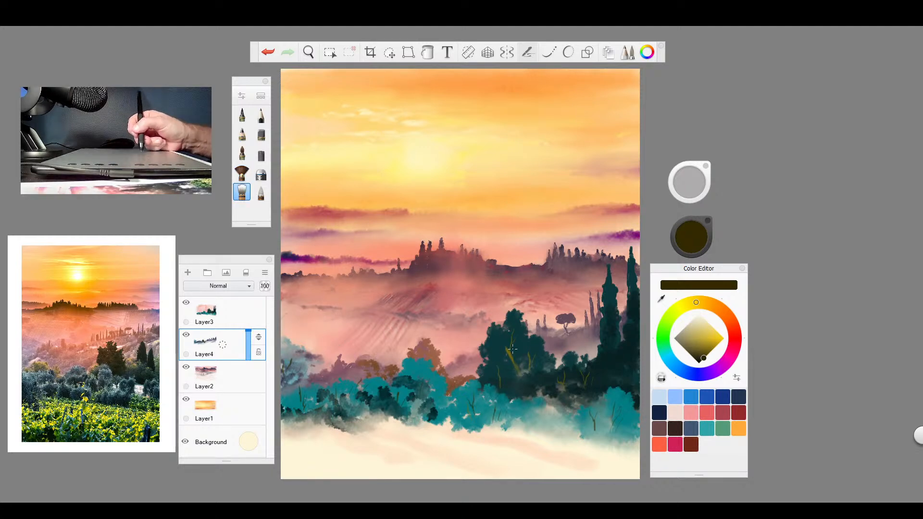
{"action": "key", "text": "alt+bracketright"}
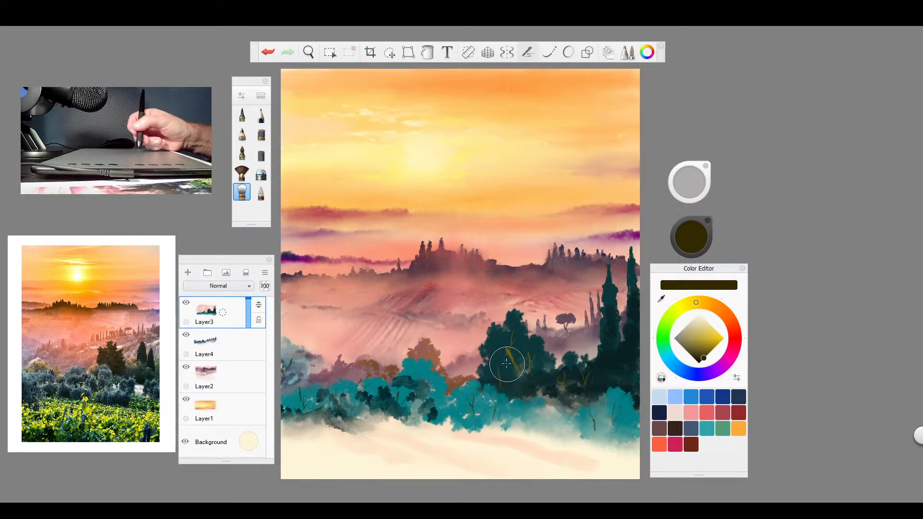
{"action": "mouse_move", "coordinate": [500, 360]}
{"action": "left_mouse_down"}
{"action": "mouse_move", "coordinate": [532, 380]}
{"action": "mouse_move", "coordinate": [555, 377]}
{"action": "mouse_move", "coordinate": [605, 418]}
{"action": "mouse_move", "coordinate": [579, 435]}
{"action": "mouse_move", "coordinate": [489, 402]}
{"action": "mouse_move", "coordinate": [432, 447]}
{"action": "mouse_move", "coordinate": [347, 421]}
{"action": "left_mouse_up"}
{"action": "left_click_drag", "start_coordinate": [301, 447], "coordinate": [442, 454]}
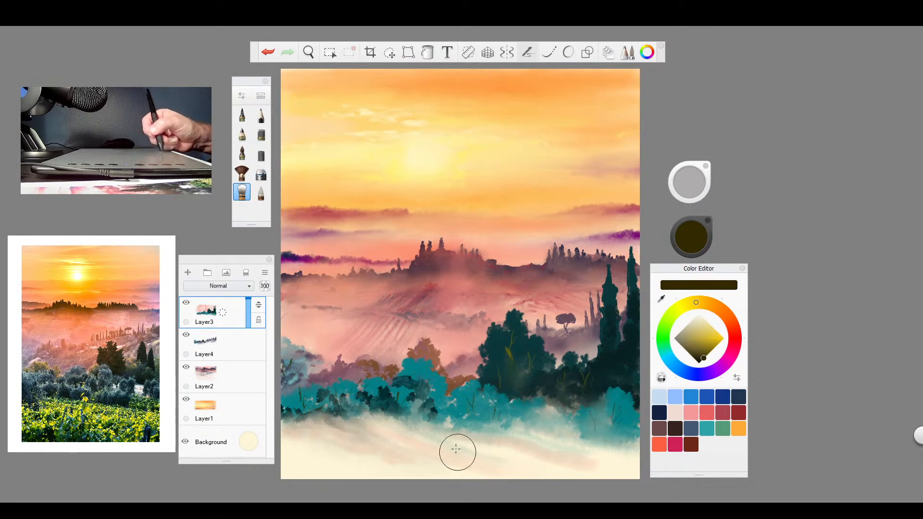
{"action": "left_click_drag", "start_coordinate": [587, 457], "coordinate": [628, 435]}
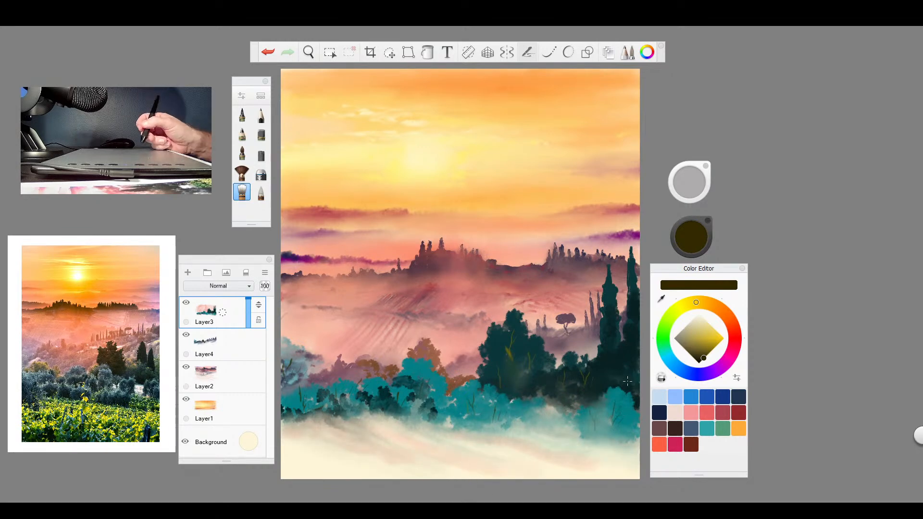
{"action": "mouse_move", "coordinate": [500, 397]}
{"action": "left_mouse_down"}
{"action": "mouse_move", "coordinate": [519, 394]}
{"action": "mouse_move", "coordinate": [502, 375]}
{"action": "left_mouse_up"}
{"action": "left_click_drag", "start_coordinate": [423, 377], "coordinate": [435, 406]}
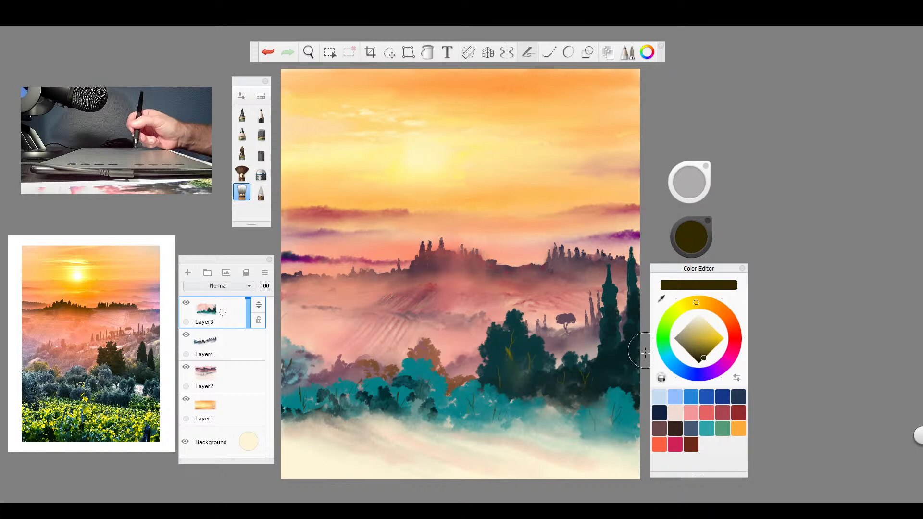
- Dab yellow-green foliage highlights onto the tallest teal bush and the smaller bush to its left
{"action": "left_click_drag", "start_coordinate": [710, 351], "coordinate": [715, 342]}
{"action": "left_click", "coordinate": [666, 351]}
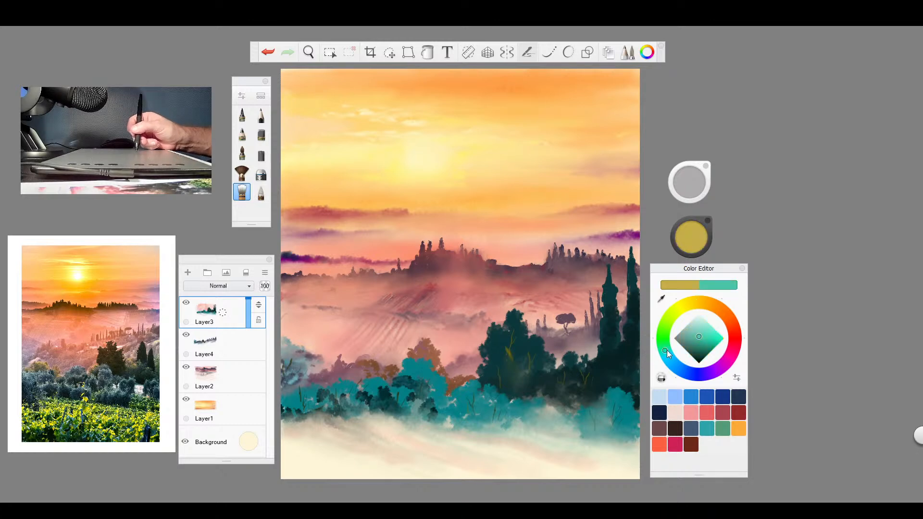
{"action": "left_click_drag", "start_coordinate": [667, 350], "coordinate": [661, 339]}
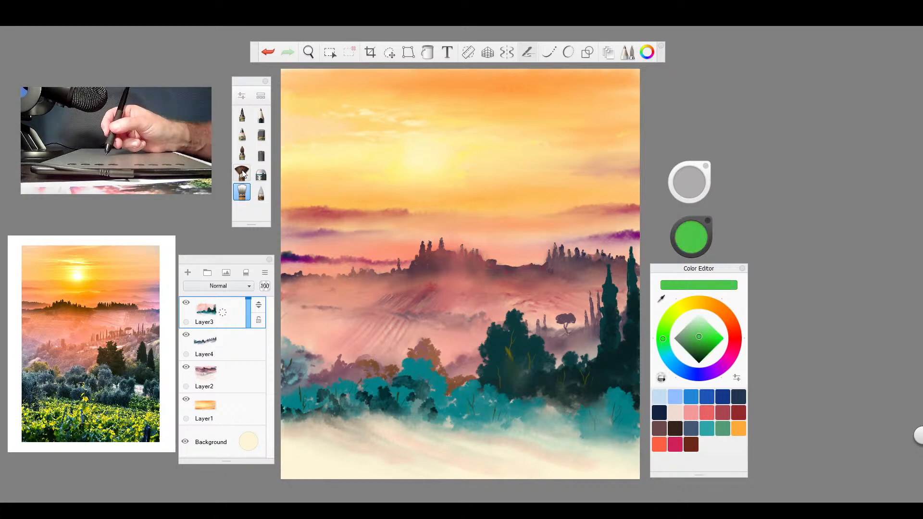
{"action": "left_click", "coordinate": [243, 175]}
{"action": "left_click_drag", "start_coordinate": [689, 182], "coordinate": [690, 192]}
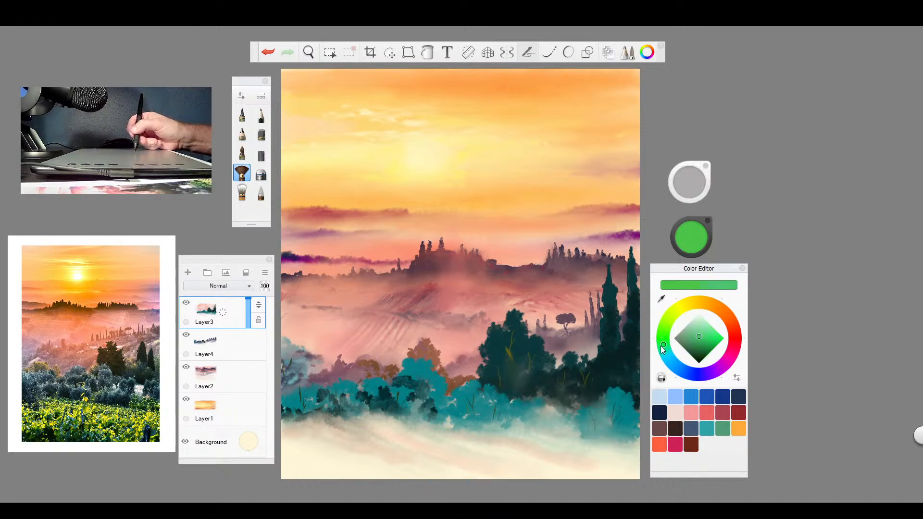
{"action": "left_click_drag", "start_coordinate": [662, 349], "coordinate": [664, 350]}
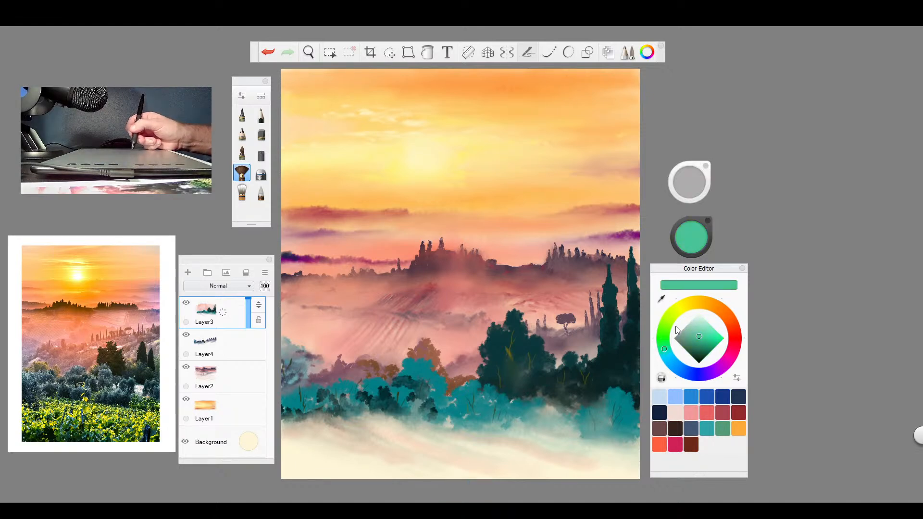
{"action": "left_click", "coordinate": [680, 307]}
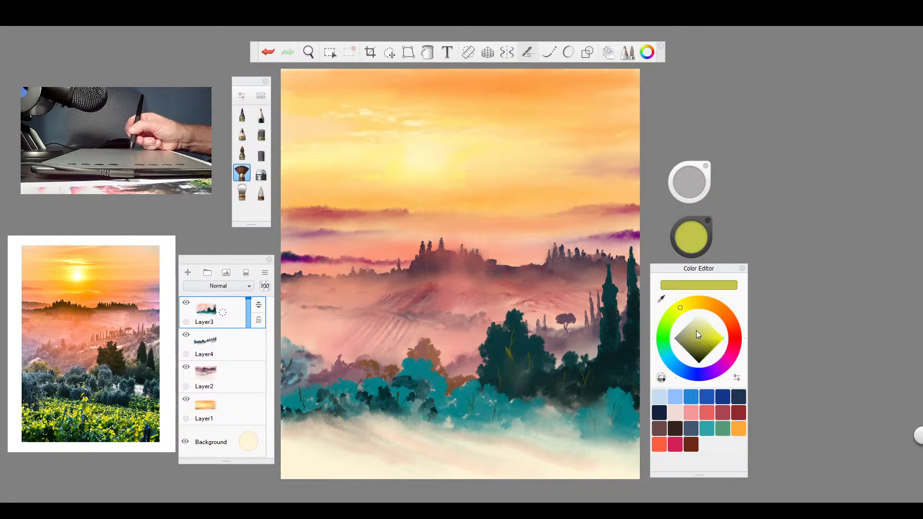
{"action": "mouse_move", "coordinate": [697, 330]}
{"action": "left_mouse_down"}
{"action": "mouse_move", "coordinate": [709, 328]}
{"action": "mouse_move", "coordinate": [669, 321]}
{"action": "left_mouse_up"}
{"action": "left_click", "coordinate": [673, 314]}
{"action": "left_click", "coordinate": [712, 341]}
{"action": "left_click_drag", "start_coordinate": [712, 340], "coordinate": [707, 341]}
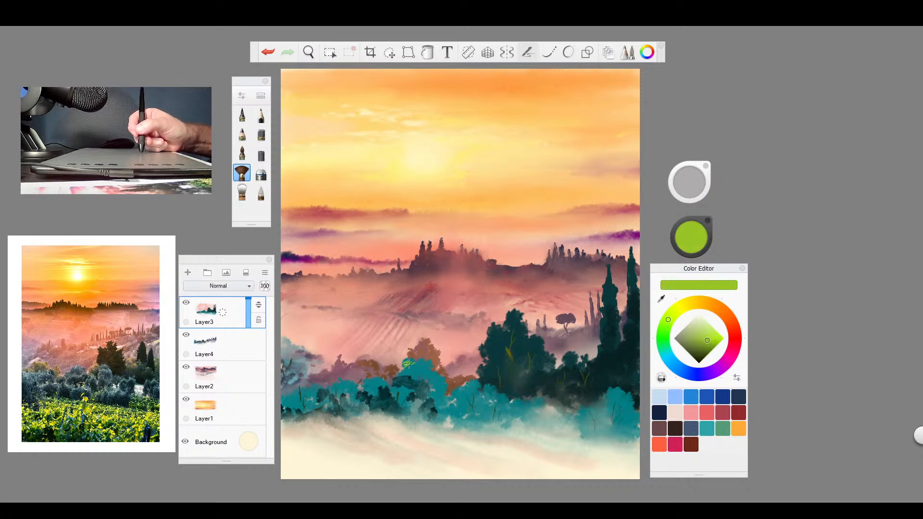
{"action": "left_click_drag", "start_coordinate": [408, 364], "coordinate": [435, 376]}
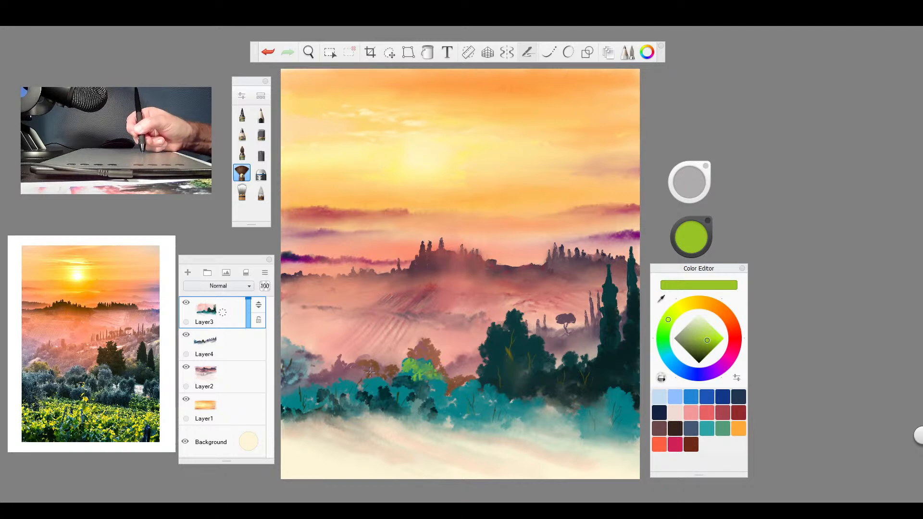
{"action": "mouse_move", "coordinate": [369, 371]}
{"action": "left_mouse_down"}
{"action": "mouse_move", "coordinate": [363, 380]}
{"action": "mouse_move", "coordinate": [385, 384]}
{"action": "left_mouse_up"}
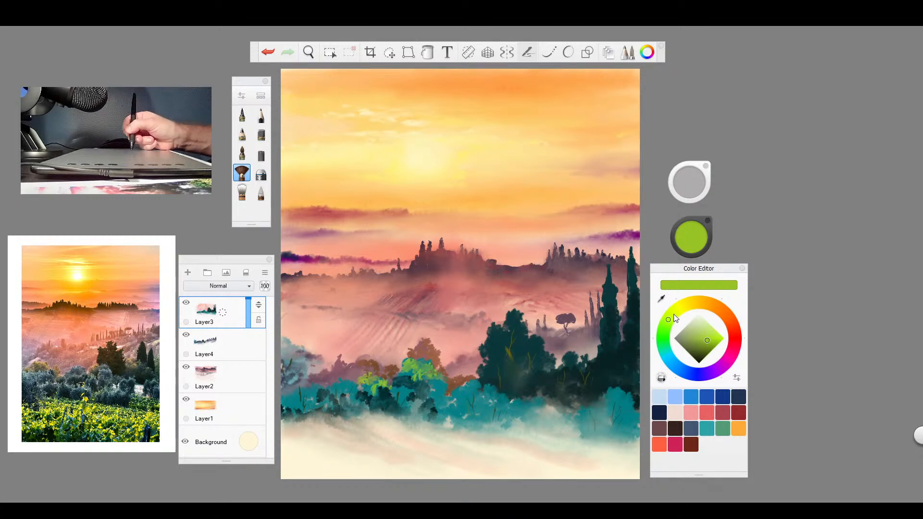
- Add pale lime leaf highlights to the tops of the teal bushes from the left side to the centre
{"action": "left_click", "coordinate": [705, 324]}
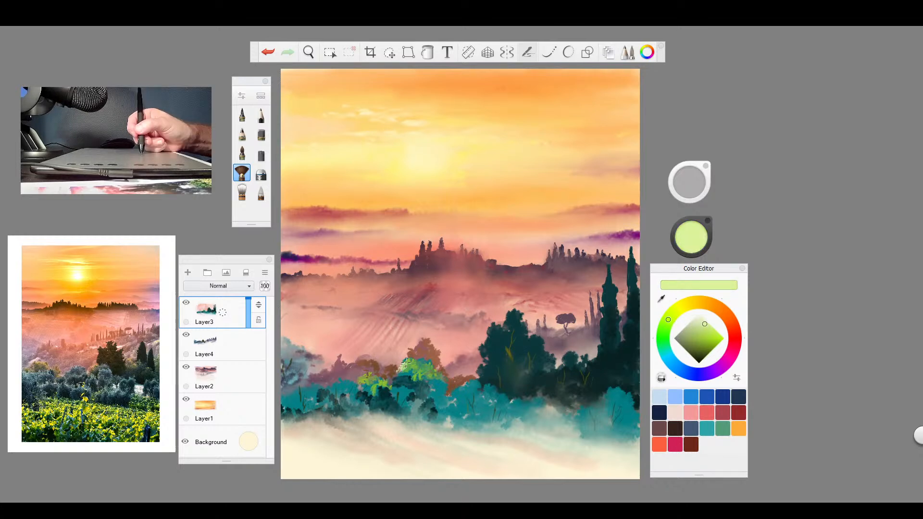
{"action": "mouse_move", "coordinate": [403, 359]}
{"action": "left_mouse_down"}
{"action": "mouse_move", "coordinate": [456, 384]}
{"action": "mouse_move", "coordinate": [461, 394]}
{"action": "mouse_move", "coordinate": [463, 382]}
{"action": "mouse_move", "coordinate": [494, 408]}
{"action": "left_mouse_up"}
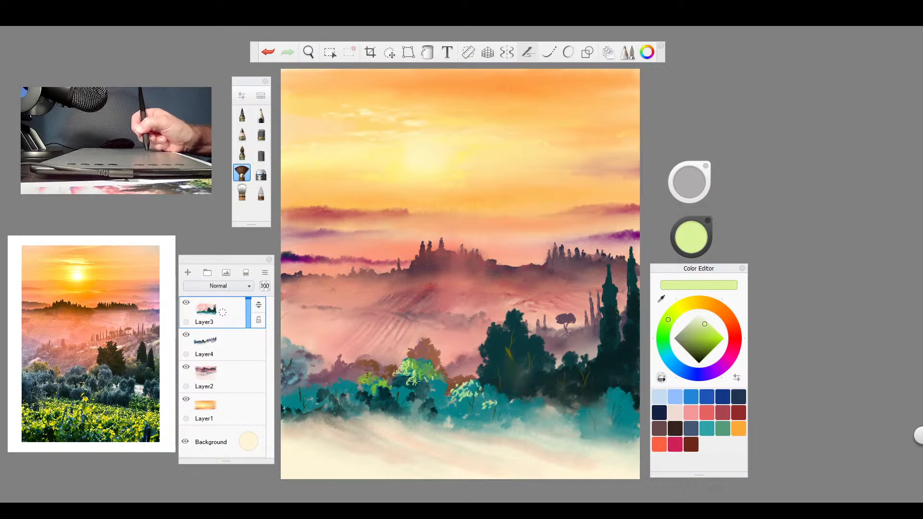
{"action": "mouse_move", "coordinate": [342, 384]}
{"action": "left_mouse_down"}
{"action": "mouse_move", "coordinate": [349, 390]}
{"action": "mouse_move", "coordinate": [341, 386]}
{"action": "left_mouse_up"}
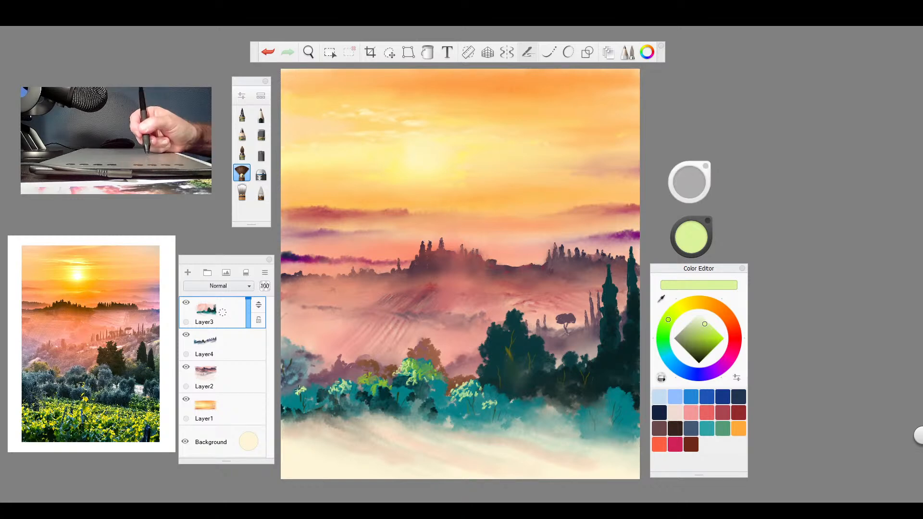
- Dab pale lime highlights onto the leftmost bushes on Layer3 and soften them into the teal foliage across to the centre
{"action": "mouse_move", "coordinate": [301, 390]}
{"action": "left_mouse_down"}
{"action": "mouse_move", "coordinate": [311, 400]}
{"action": "mouse_move", "coordinate": [310, 387]}
{"action": "mouse_move", "coordinate": [331, 390]}
{"action": "mouse_move", "coordinate": [330, 398]}
{"action": "mouse_move", "coordinate": [288, 382]}
{"action": "mouse_move", "coordinate": [298, 387]}
{"action": "left_mouse_up"}
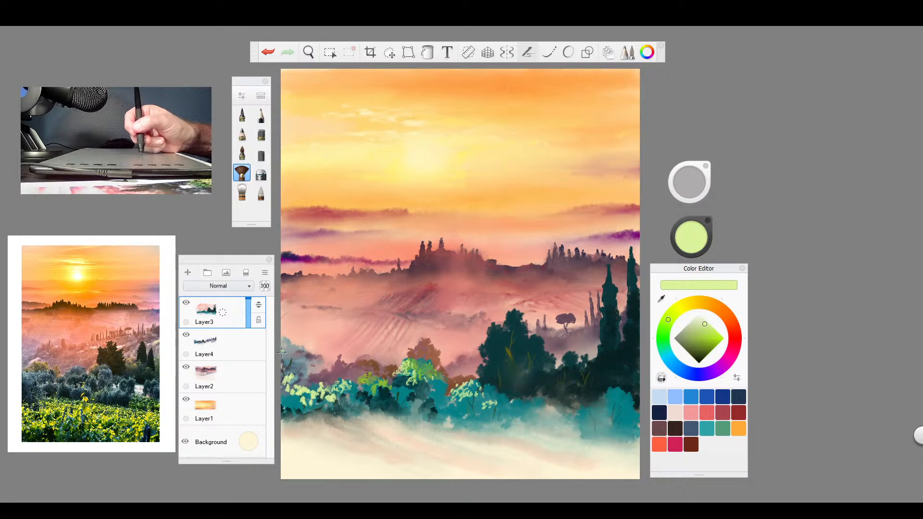
{"action": "mouse_move", "coordinate": [285, 351]}
{"action": "left_mouse_down"}
{"action": "mouse_move", "coordinate": [299, 353]}
{"action": "mouse_move", "coordinate": [302, 371]}
{"action": "left_mouse_up"}
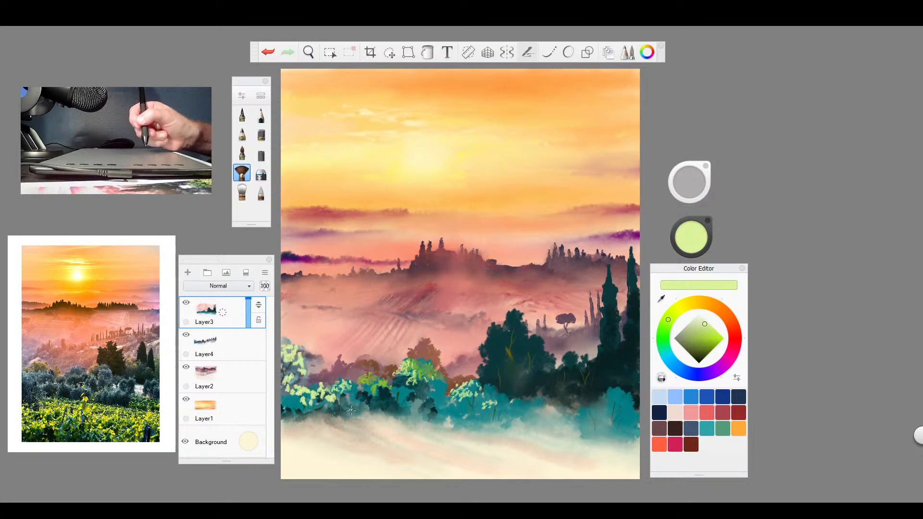
{"action": "left_click", "coordinate": [242, 191]}
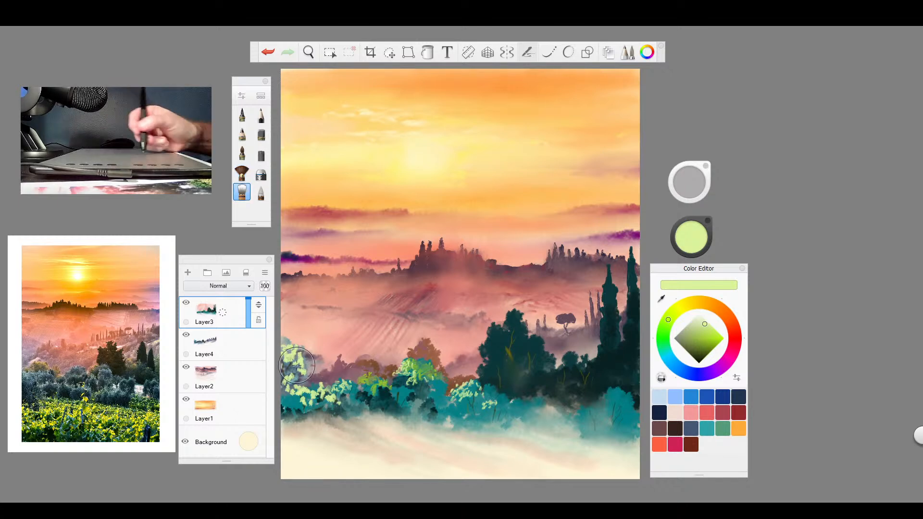
{"action": "mouse_move", "coordinate": [287, 370]}
{"action": "left_mouse_down"}
{"action": "mouse_move", "coordinate": [312, 380]}
{"action": "mouse_move", "coordinate": [305, 401]}
{"action": "mouse_move", "coordinate": [321, 406]}
{"action": "mouse_move", "coordinate": [485, 402]}
{"action": "mouse_move", "coordinate": [532, 415]}
{"action": "left_mouse_up"}
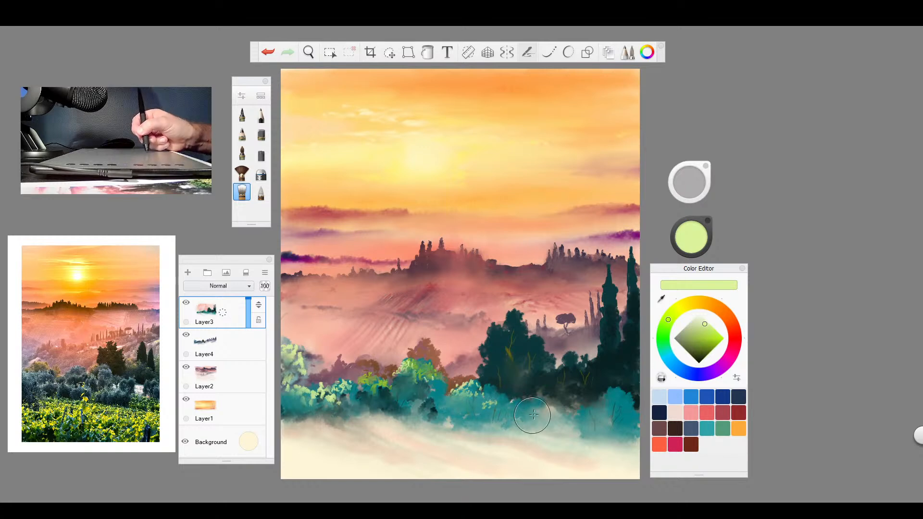
- Dab pale lime leaf highlights onto the teal bush at the painting's right edge
{"action": "left_click", "coordinate": [242, 172]}
{"action": "mouse_move", "coordinate": [589, 404]}
{"action": "left_mouse_down"}
{"action": "mouse_move", "coordinate": [597, 422]}
{"action": "mouse_move", "coordinate": [611, 399]}
{"action": "mouse_move", "coordinate": [602, 391]}
{"action": "mouse_move", "coordinate": [613, 418]}
{"action": "mouse_move", "coordinate": [631, 417]}
{"action": "left_mouse_up"}
{"action": "left_click", "coordinate": [242, 192]}
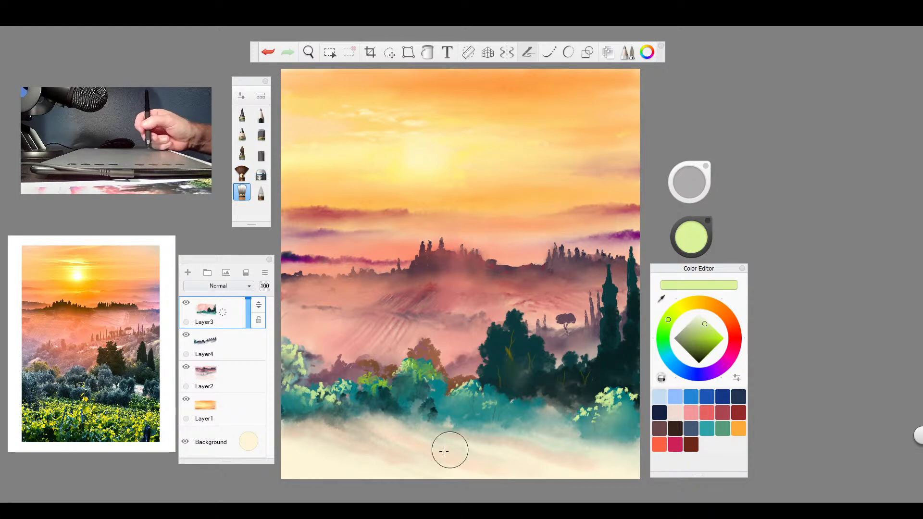
- Paint seven thin upright vine posts in medium blue across the pale foreground, making the leftmost one the thickest
{"action": "left_click", "coordinate": [261, 116]}
{"action": "left_click", "coordinate": [241, 115]}
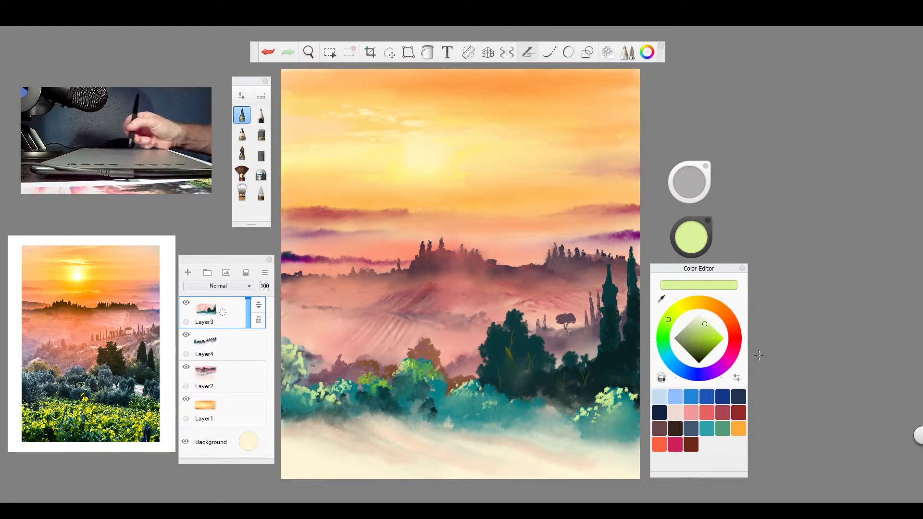
{"action": "left_click", "coordinate": [708, 354]}
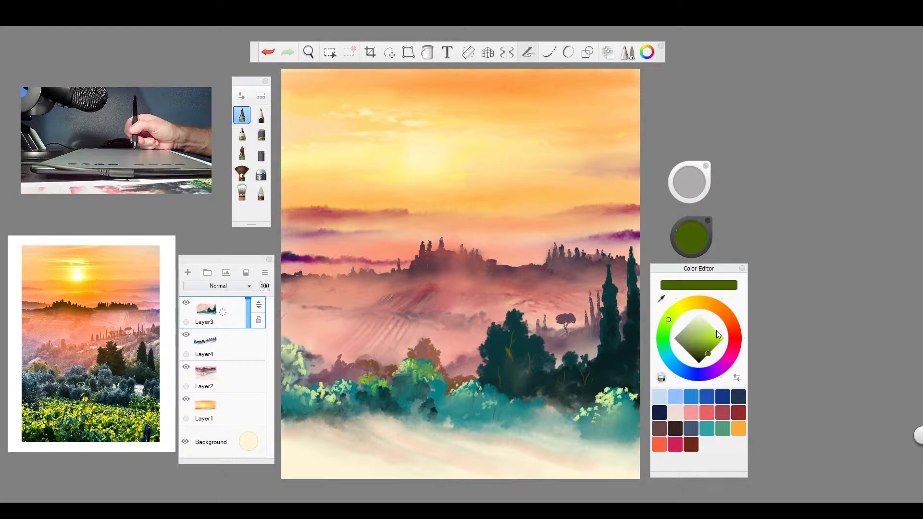
{"action": "left_click", "coordinate": [677, 367]}
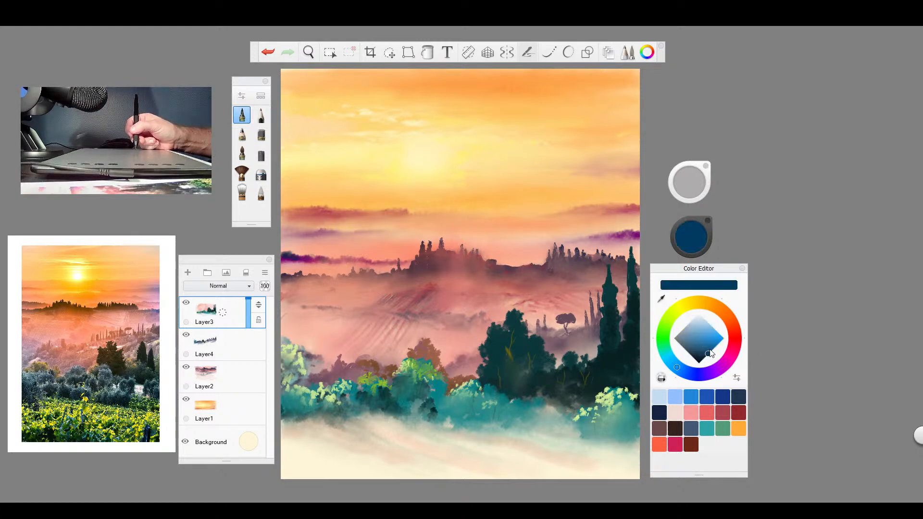
{"action": "left_click", "coordinate": [713, 347]}
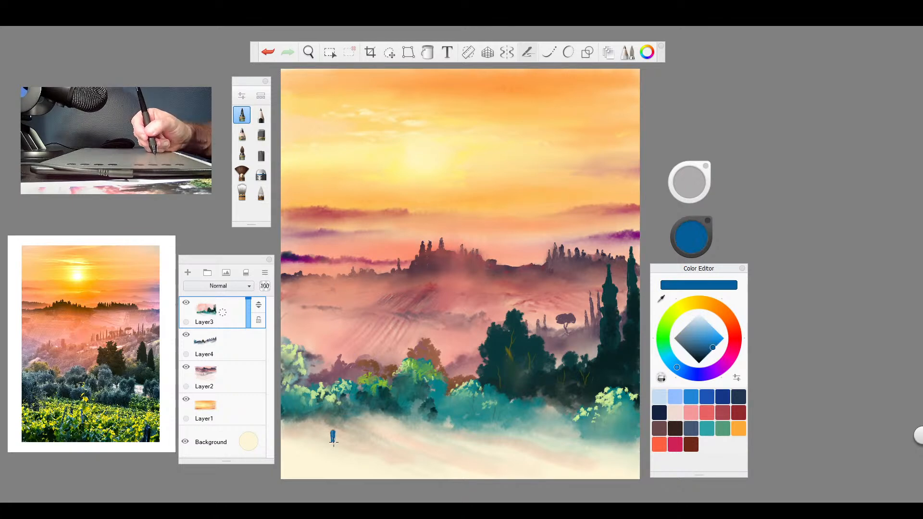
{"action": "left_click_drag", "start_coordinate": [333, 437], "coordinate": [333, 403]}
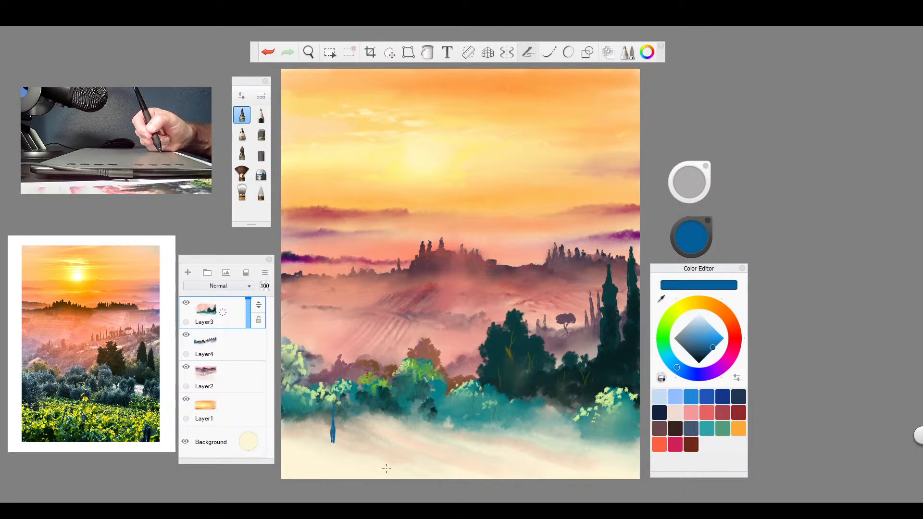
{"action": "left_click_drag", "start_coordinate": [386, 467], "coordinate": [385, 414]}
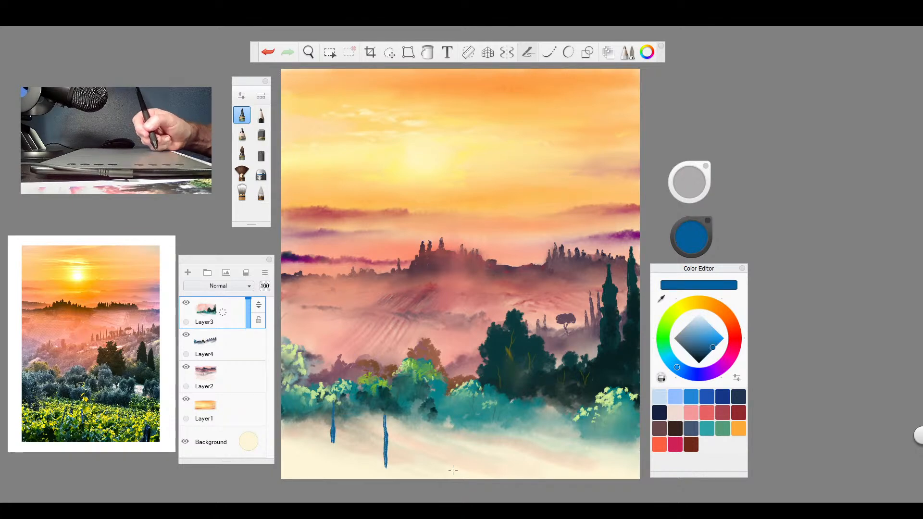
{"action": "mouse_move", "coordinate": [466, 478]}
{"action": "left_mouse_down"}
{"action": "mouse_move", "coordinate": [465, 446]}
{"action": "mouse_move", "coordinate": [451, 423]}
{"action": "left_mouse_up"}
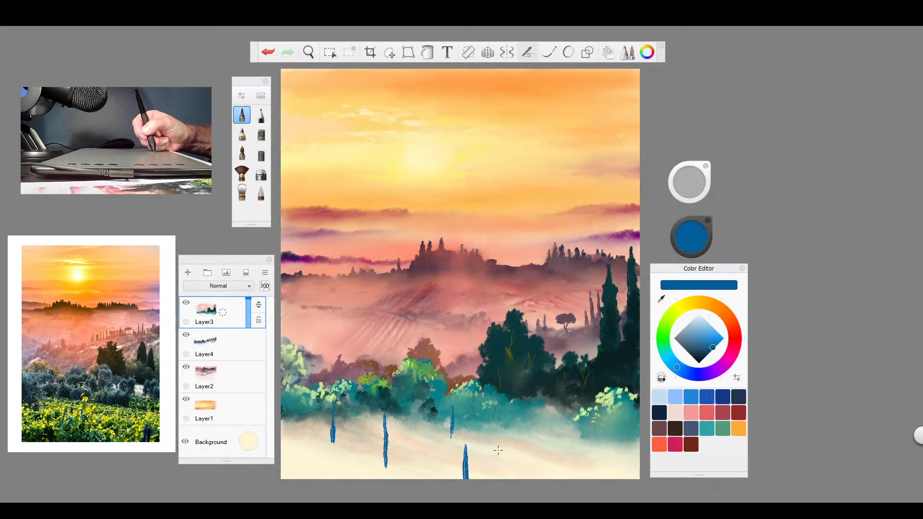
{"action": "left_click_drag", "start_coordinate": [503, 452], "coordinate": [502, 417]}
{"action": "mouse_move", "coordinate": [572, 457]}
{"action": "left_mouse_down"}
{"action": "mouse_move", "coordinate": [572, 467]}
{"action": "mouse_move", "coordinate": [571, 431]}
{"action": "left_mouse_up"}
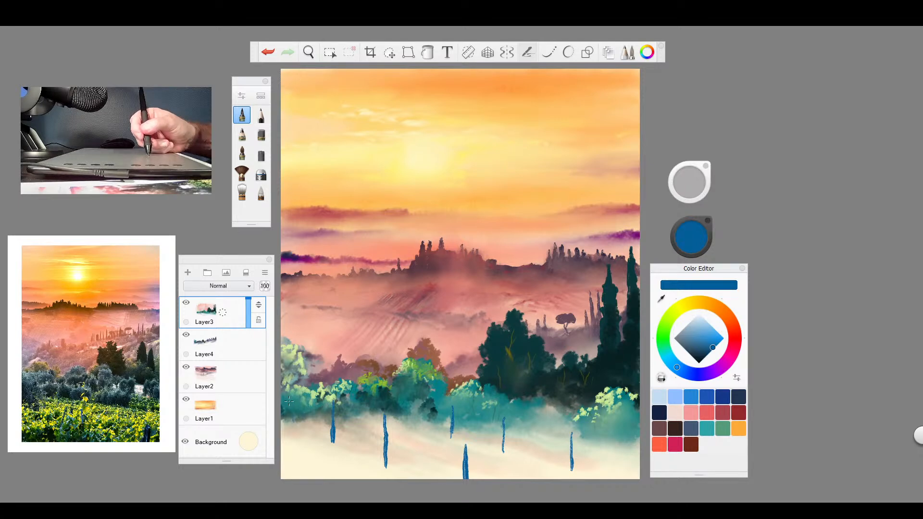
{"action": "mouse_move", "coordinate": [292, 433]}
{"action": "left_mouse_down"}
{"action": "mouse_move", "coordinate": [291, 414]}
{"action": "mouse_move", "coordinate": [292, 476]}
{"action": "mouse_move", "coordinate": [291, 414]}
{"action": "left_mouse_up"}
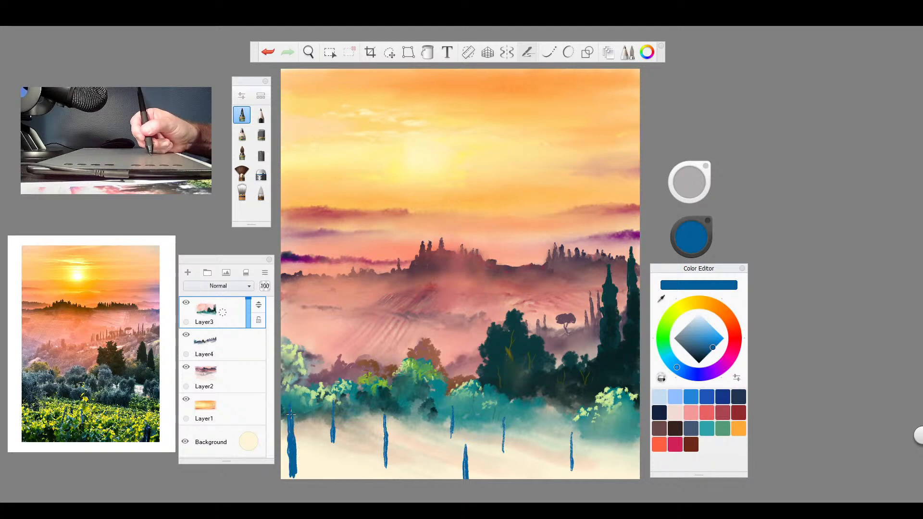
- Add golden-brown strokes along the blue vine posts from the leftmost to the rightmost
{"action": "left_click", "coordinate": [710, 303]}
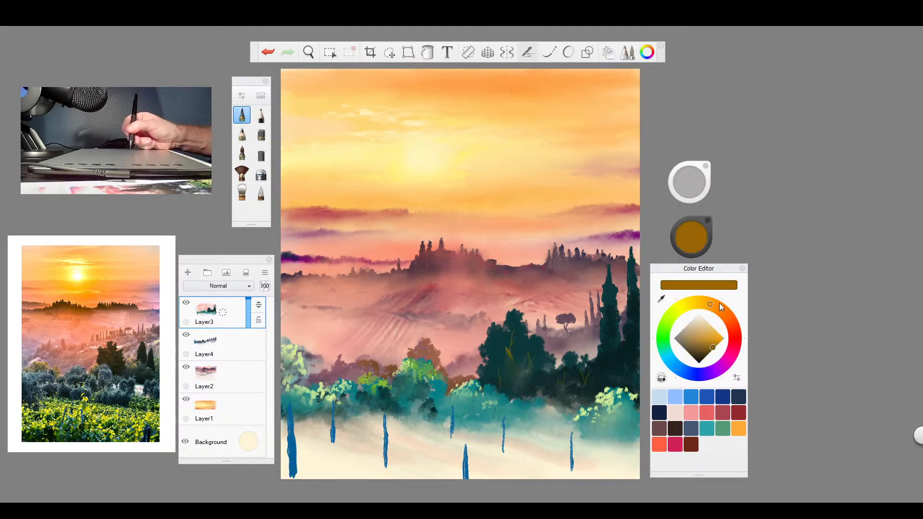
{"action": "left_click_drag", "start_coordinate": [291, 462], "coordinate": [289, 408]}
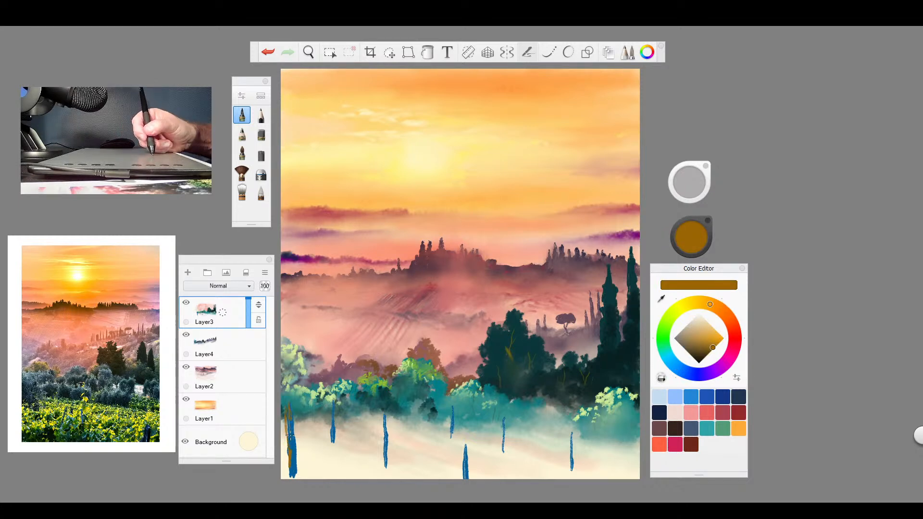
{"action": "left_click_drag", "start_coordinate": [334, 439], "coordinate": [332, 412]}
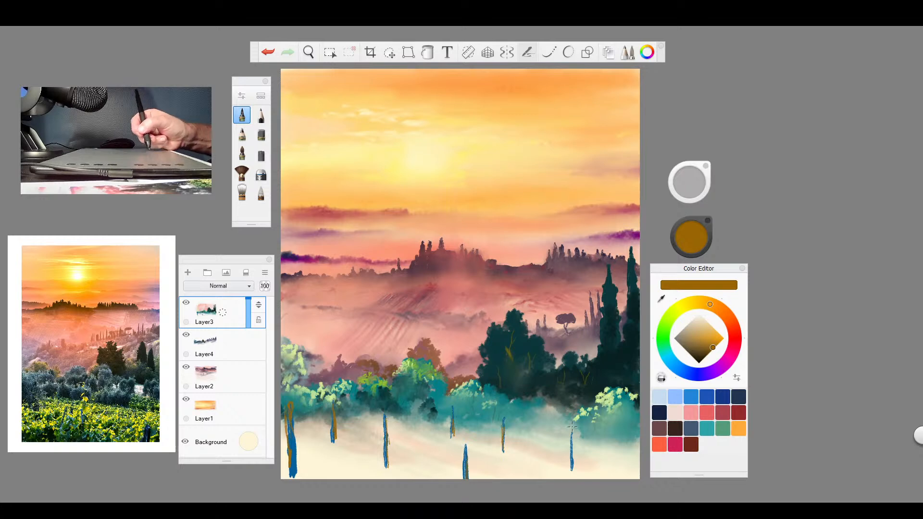
{"action": "left_click_drag", "start_coordinate": [570, 433], "coordinate": [572, 464]}
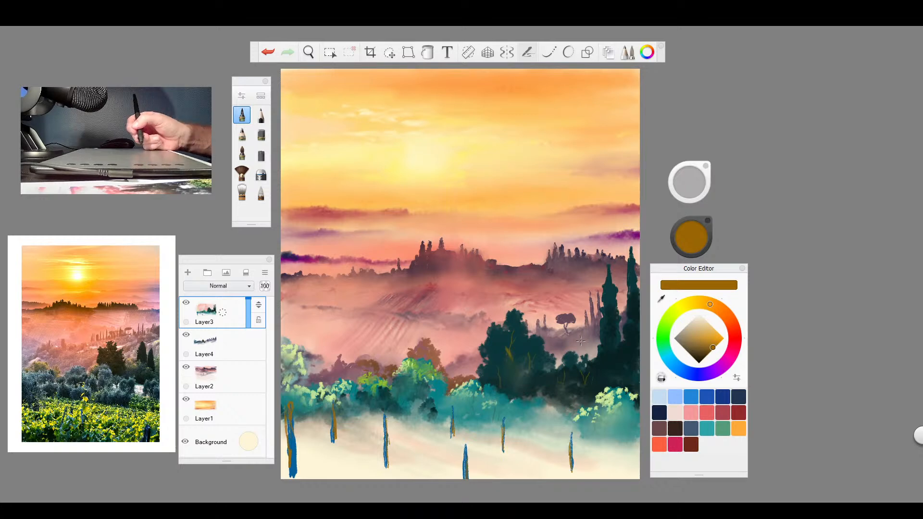
- Dab mid-green vine leaves over the tops of the two leftmost posts
{"action": "left_click", "coordinate": [241, 172]}
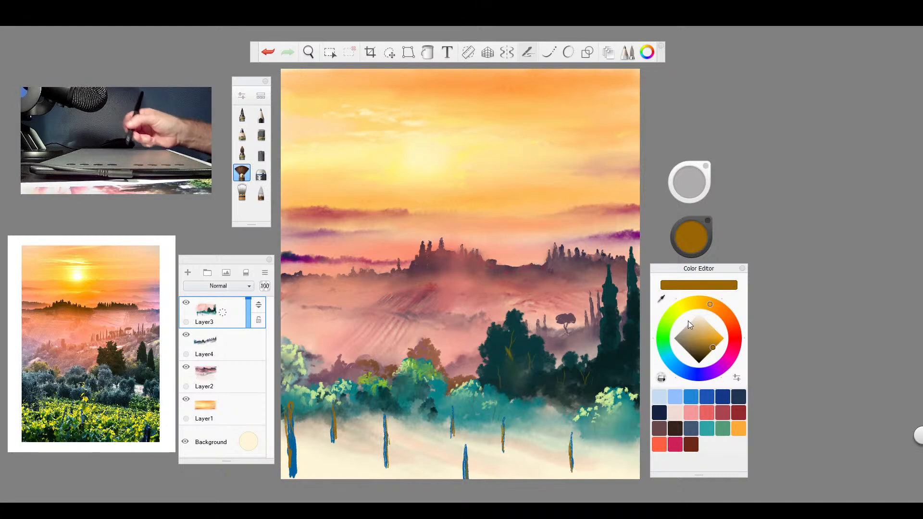
{"action": "left_click", "coordinate": [668, 322]}
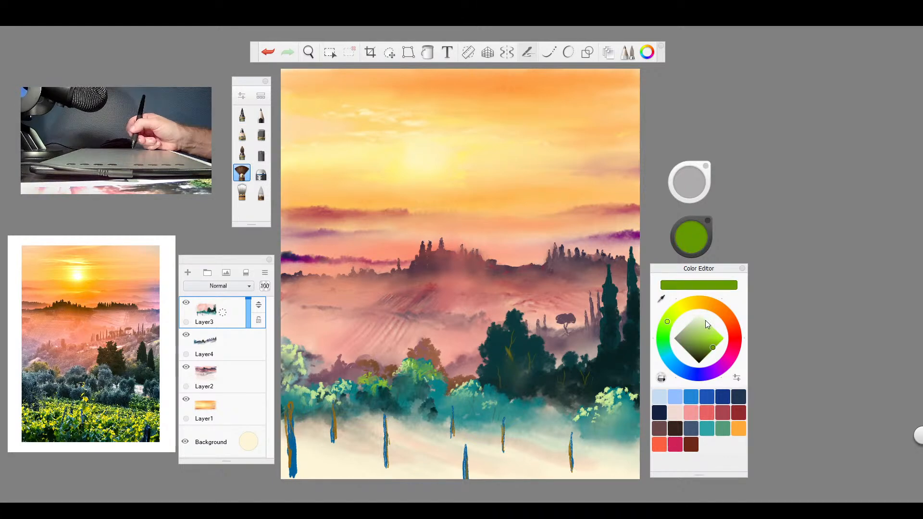
{"action": "mouse_move", "coordinate": [310, 417]}
{"action": "left_mouse_down"}
{"action": "mouse_move", "coordinate": [286, 426]}
{"action": "mouse_move", "coordinate": [312, 425]}
{"action": "mouse_move", "coordinate": [325, 451]}
{"action": "mouse_move", "coordinate": [344, 414]}
{"action": "mouse_move", "coordinate": [327, 417]}
{"action": "mouse_move", "coordinate": [336, 425]}
{"action": "left_mouse_up"}
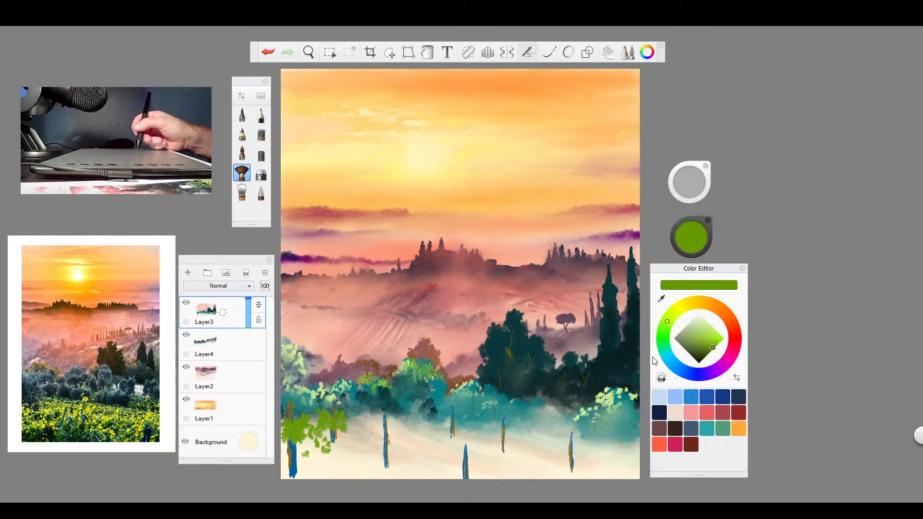
- Brush soft dark-navy shadow patches onto the pale ground around and between the vine posts
{"action": "left_click", "coordinate": [260, 154]}
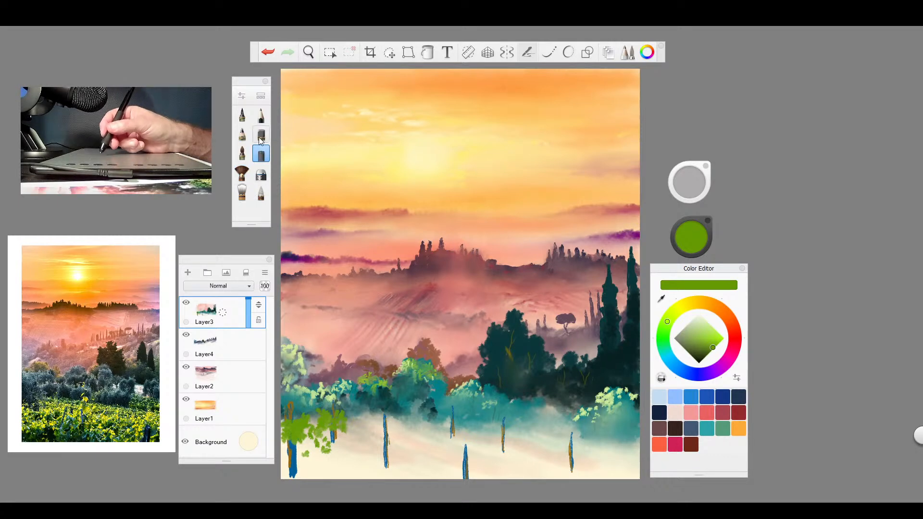
{"action": "left_click", "coordinate": [709, 348]}
{"action": "left_click", "coordinate": [659, 412]}
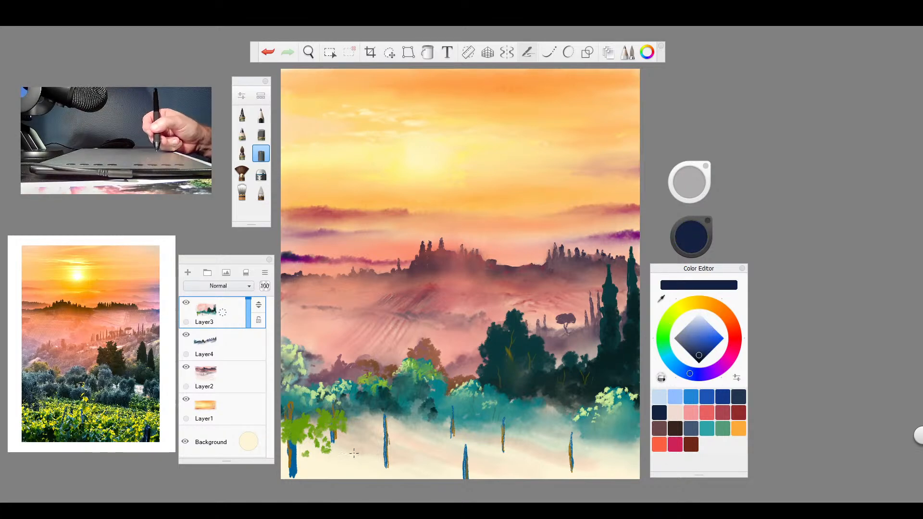
{"action": "mouse_move", "coordinate": [332, 453]}
{"action": "left_mouse_down"}
{"action": "mouse_move", "coordinate": [397, 477]}
{"action": "mouse_move", "coordinate": [318, 459]}
{"action": "mouse_move", "coordinate": [300, 469]}
{"action": "left_mouse_up"}
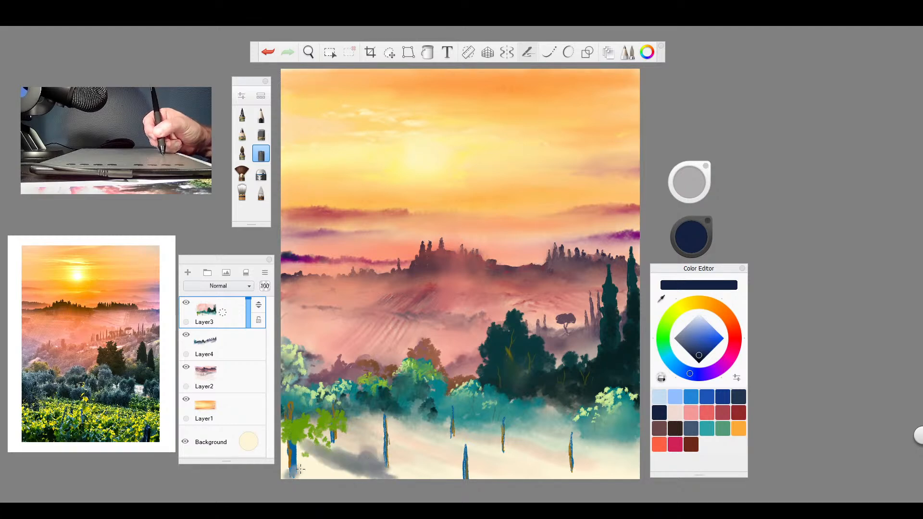
{"action": "mouse_move", "coordinate": [406, 441]}
{"action": "left_mouse_down"}
{"action": "mouse_move", "coordinate": [433, 456]}
{"action": "mouse_move", "coordinate": [398, 437]}
{"action": "mouse_move", "coordinate": [510, 473]}
{"action": "mouse_move", "coordinate": [483, 469]}
{"action": "mouse_move", "coordinate": [534, 466]}
{"action": "mouse_move", "coordinate": [557, 477]}
{"action": "mouse_move", "coordinate": [625, 462]}
{"action": "mouse_move", "coordinate": [608, 448]}
{"action": "mouse_move", "coordinate": [606, 463]}
{"action": "left_mouse_up"}
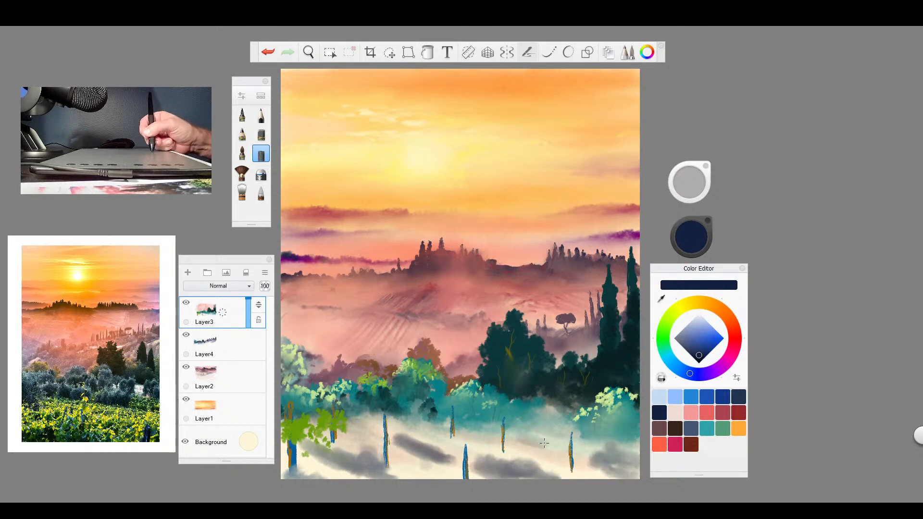
{"action": "left_click_drag", "start_coordinate": [544, 444], "coordinate": [511, 439]}
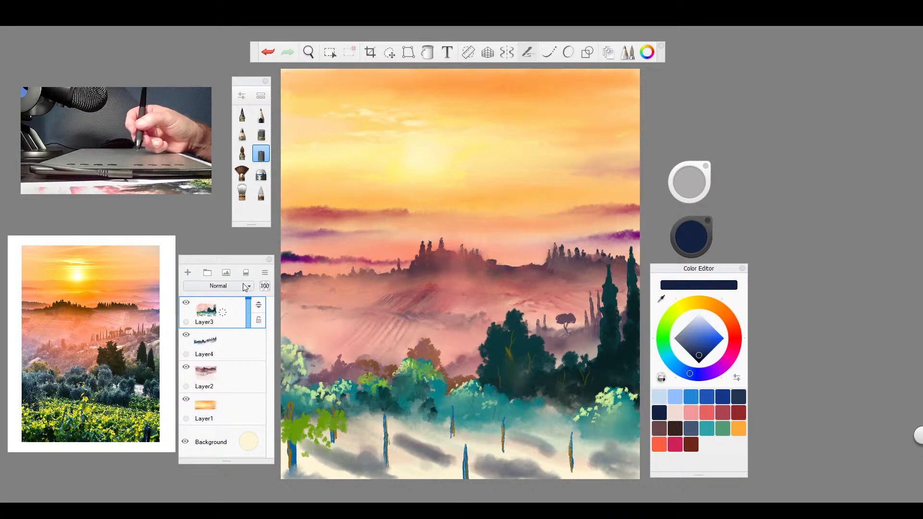
- Dab olive-green vine foliage over the leftmost posts and extend it in clumps to the middle of the foreground
{"action": "left_click", "coordinate": [242, 172]}
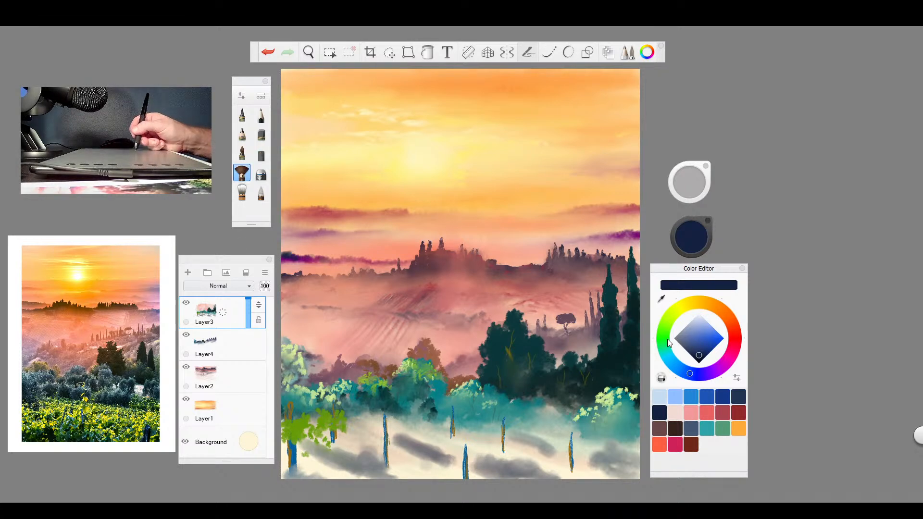
{"action": "left_click", "coordinate": [670, 317]}
{"action": "left_click_drag", "start_coordinate": [675, 324], "coordinate": [673, 314]}
{"action": "left_click", "coordinate": [704, 344]}
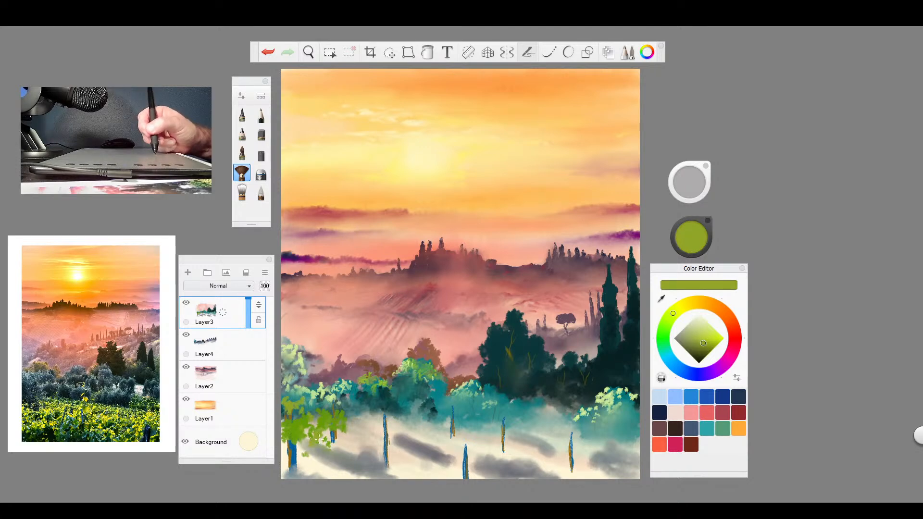
{"action": "mouse_move", "coordinate": [323, 438]}
{"action": "left_mouse_down"}
{"action": "mouse_move", "coordinate": [286, 457]}
{"action": "mouse_move", "coordinate": [285, 442]}
{"action": "left_mouse_up"}
{"action": "mouse_move", "coordinate": [353, 410]}
{"action": "left_mouse_down"}
{"action": "mouse_move", "coordinate": [398, 422]}
{"action": "mouse_move", "coordinate": [375, 433]}
{"action": "mouse_move", "coordinate": [423, 436]}
{"action": "left_mouse_up"}
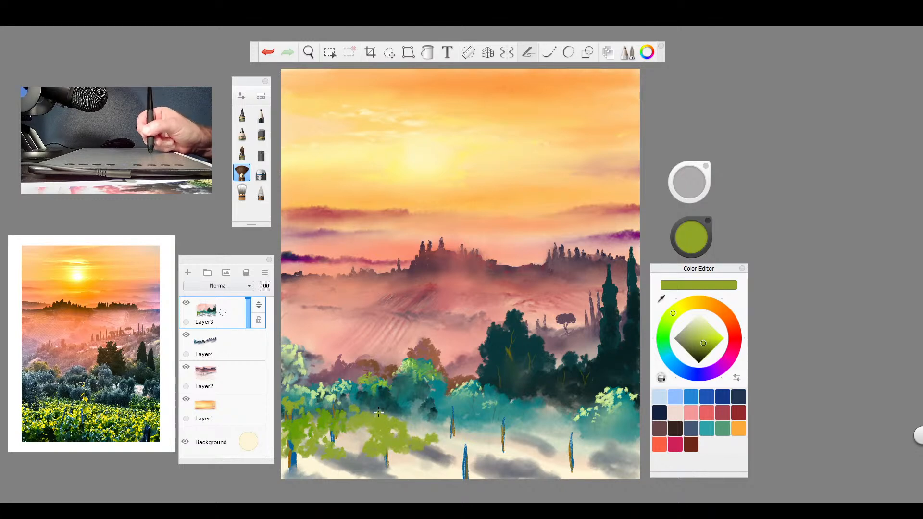
{"action": "mouse_move", "coordinate": [385, 407]}
{"action": "left_mouse_down"}
{"action": "mouse_move", "coordinate": [413, 434]}
{"action": "mouse_move", "coordinate": [402, 451]}
{"action": "mouse_move", "coordinate": [455, 444]}
{"action": "left_mouse_up"}
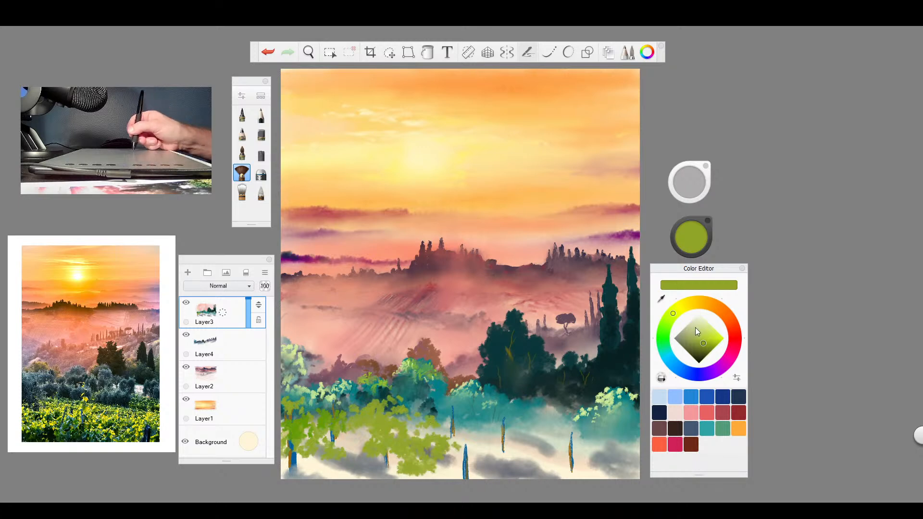
- Continue the vine foliage from the centre to the right edge in bright lime, darker olive green and pale lime clumps
{"action": "left_click", "coordinate": [711, 335]}
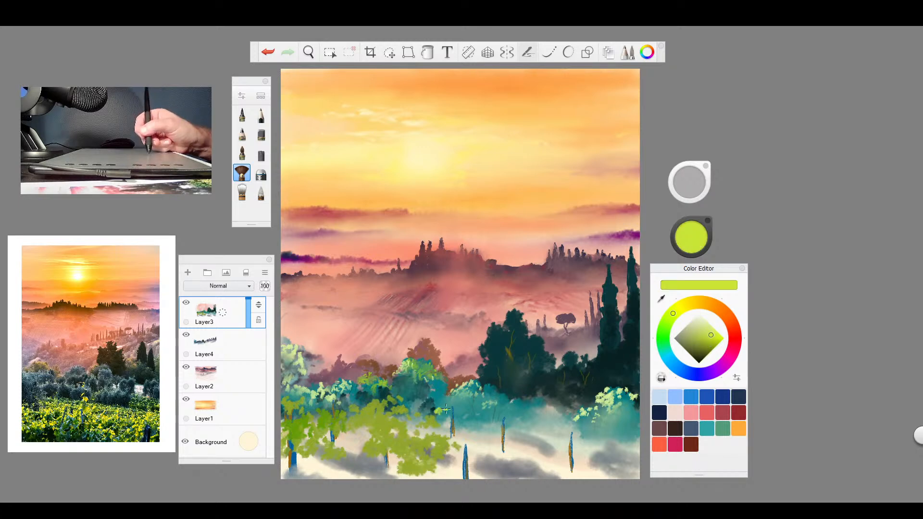
{"action": "mouse_move", "coordinate": [446, 409]}
{"action": "left_mouse_down"}
{"action": "mouse_move", "coordinate": [433, 408]}
{"action": "mouse_move", "coordinate": [449, 399]}
{"action": "mouse_move", "coordinate": [454, 419]}
{"action": "mouse_move", "coordinate": [483, 423]}
{"action": "mouse_move", "coordinate": [449, 435]}
{"action": "mouse_move", "coordinate": [495, 427]}
{"action": "mouse_move", "coordinate": [504, 414]}
{"action": "left_mouse_up"}
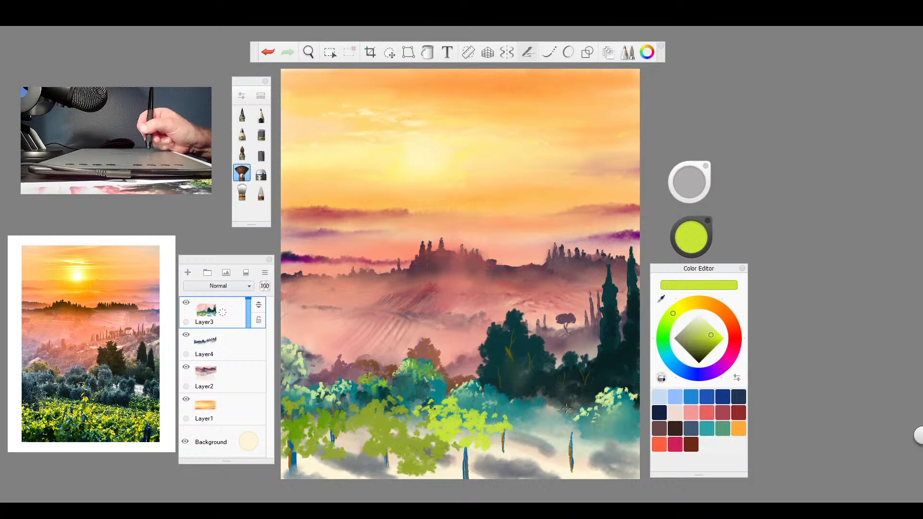
{"action": "left_click", "coordinate": [719, 351]}
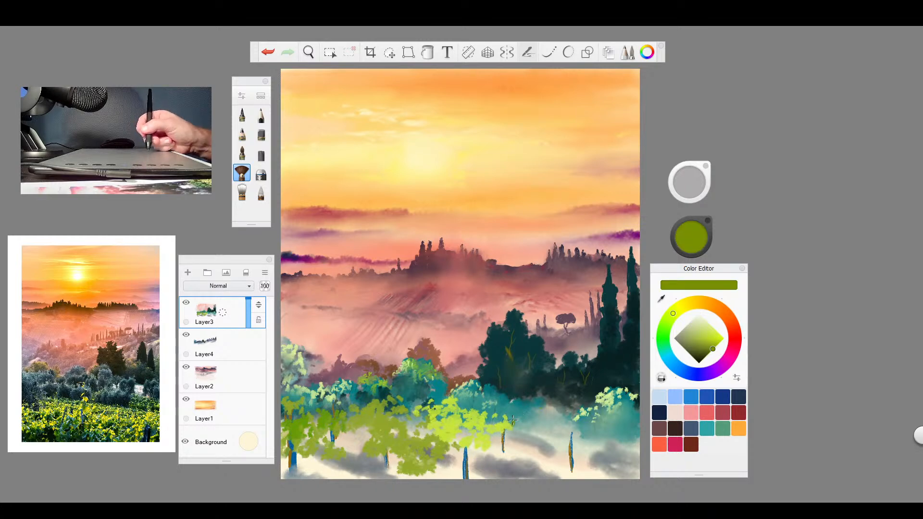
{"action": "mouse_move", "coordinate": [512, 420]}
{"action": "left_mouse_down"}
{"action": "mouse_move", "coordinate": [539, 434]}
{"action": "mouse_move", "coordinate": [482, 450]}
{"action": "mouse_move", "coordinate": [510, 476]}
{"action": "mouse_move", "coordinate": [502, 466]}
{"action": "mouse_move", "coordinate": [570, 444]}
{"action": "mouse_move", "coordinate": [552, 443]}
{"action": "mouse_move", "coordinate": [564, 448]}
{"action": "mouse_move", "coordinate": [577, 434]}
{"action": "mouse_move", "coordinate": [569, 435]}
{"action": "mouse_move", "coordinate": [628, 463]}
{"action": "left_mouse_up"}
{"action": "left_click", "coordinate": [626, 408], "text": "alt"}
- Dab very dark olive-green shadow leaves beneath and among the vine foliage along the bottom of the foreground
{"action": "left_click_drag", "start_coordinate": [700, 346], "coordinate": [703, 359]}
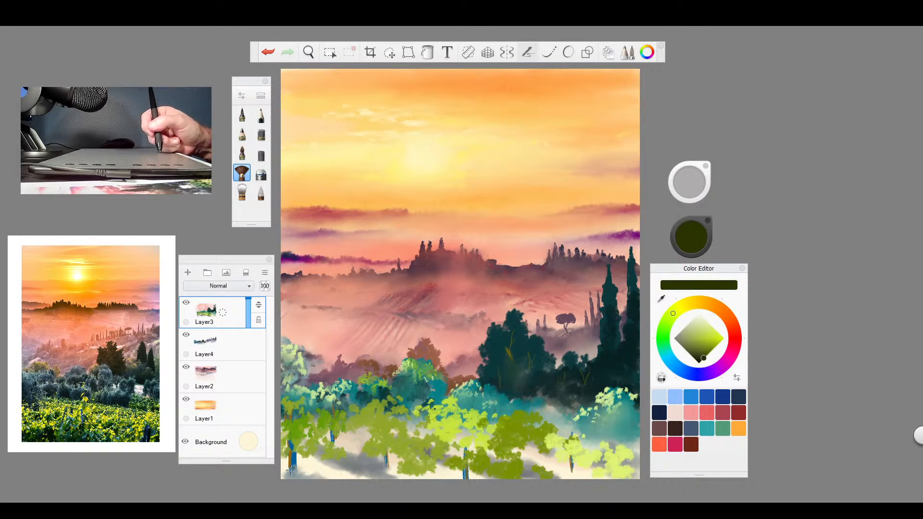
{"action": "mouse_move", "coordinate": [289, 473]}
{"action": "left_mouse_down"}
{"action": "mouse_move", "coordinate": [338, 467]}
{"action": "mouse_move", "coordinate": [341, 460]}
{"action": "mouse_move", "coordinate": [321, 467]}
{"action": "mouse_move", "coordinate": [358, 435]}
{"action": "mouse_move", "coordinate": [375, 435]}
{"action": "mouse_move", "coordinate": [394, 448]}
{"action": "mouse_move", "coordinate": [374, 446]}
{"action": "mouse_move", "coordinate": [412, 475]}
{"action": "mouse_move", "coordinate": [433, 467]}
{"action": "mouse_move", "coordinate": [531, 473]}
{"action": "left_mouse_up"}
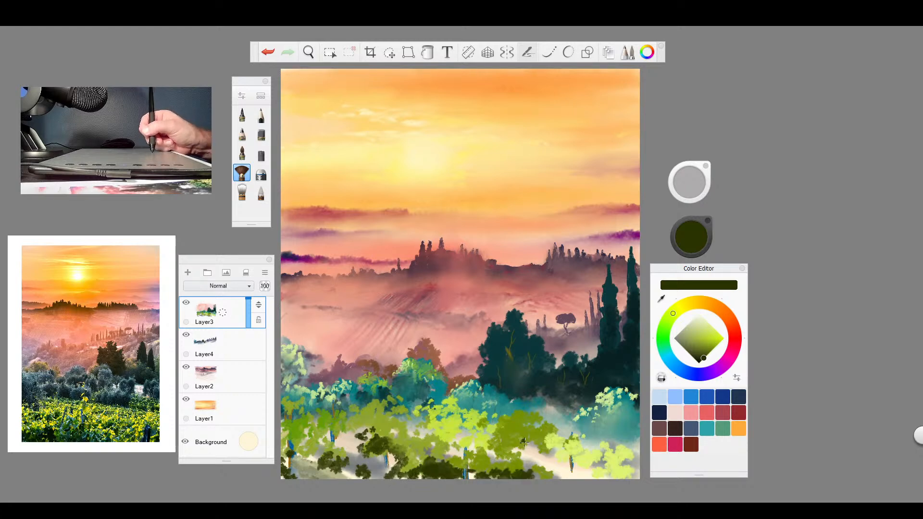
- Dab dark olive shadow leaves into the middle and right-hand vine foliage and bright yellow-green highlights onto the left-hand foliage
{"action": "left_click_drag", "start_coordinate": [511, 439], "coordinate": [477, 433]}
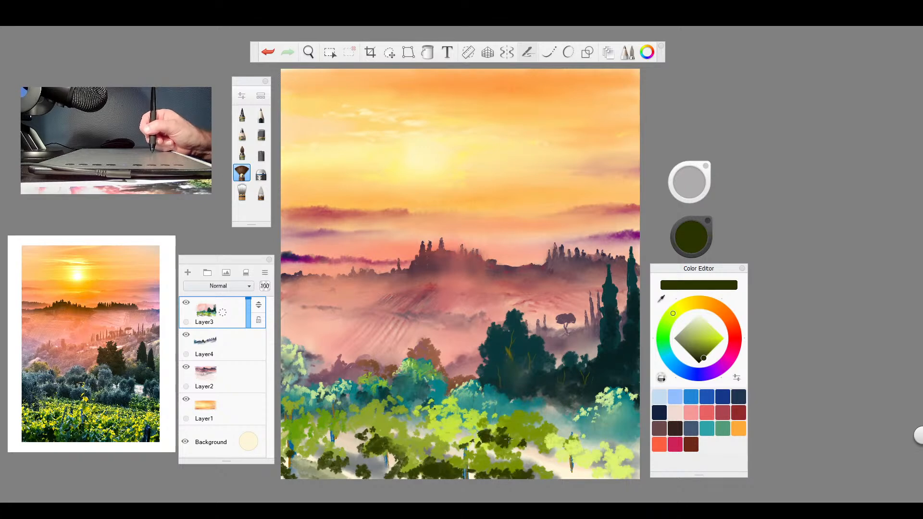
{"action": "mouse_move", "coordinate": [548, 449]}
{"action": "left_mouse_down"}
{"action": "mouse_move", "coordinate": [568, 470]}
{"action": "mouse_move", "coordinate": [625, 475]}
{"action": "left_mouse_up"}
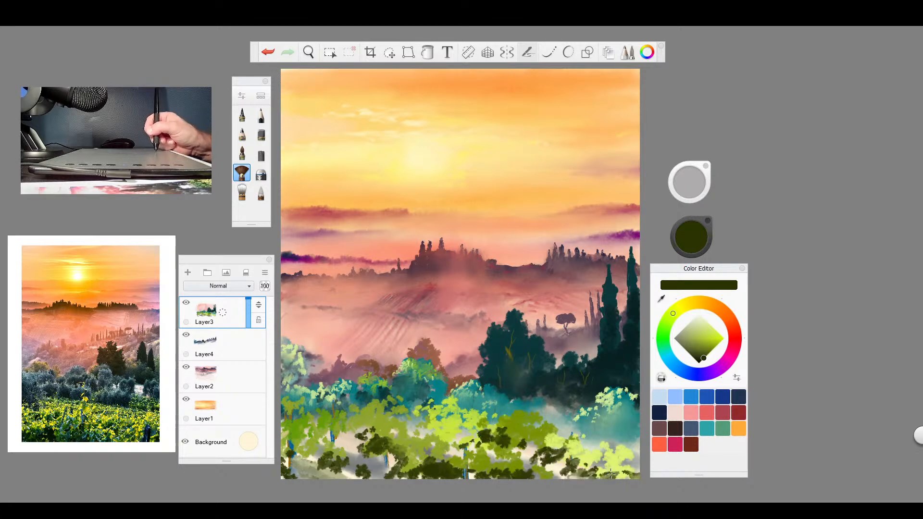
{"action": "mouse_move", "coordinate": [616, 432]}
{"action": "left_mouse_down"}
{"action": "mouse_move", "coordinate": [621, 424]}
{"action": "mouse_move", "coordinate": [596, 432]}
{"action": "mouse_move", "coordinate": [622, 425]}
{"action": "mouse_move", "coordinate": [557, 423]}
{"action": "mouse_move", "coordinate": [630, 437]}
{"action": "mouse_move", "coordinate": [627, 416]}
{"action": "left_mouse_up"}
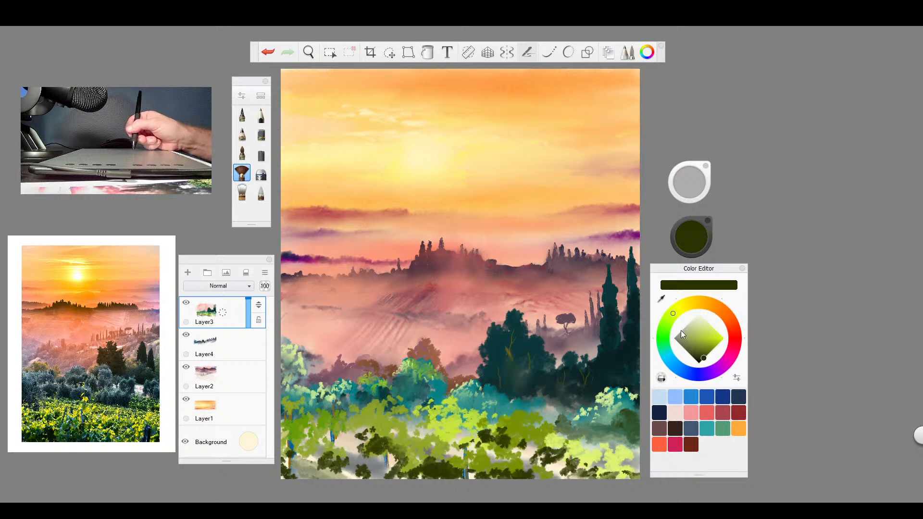
{"action": "left_click", "coordinate": [715, 333]}
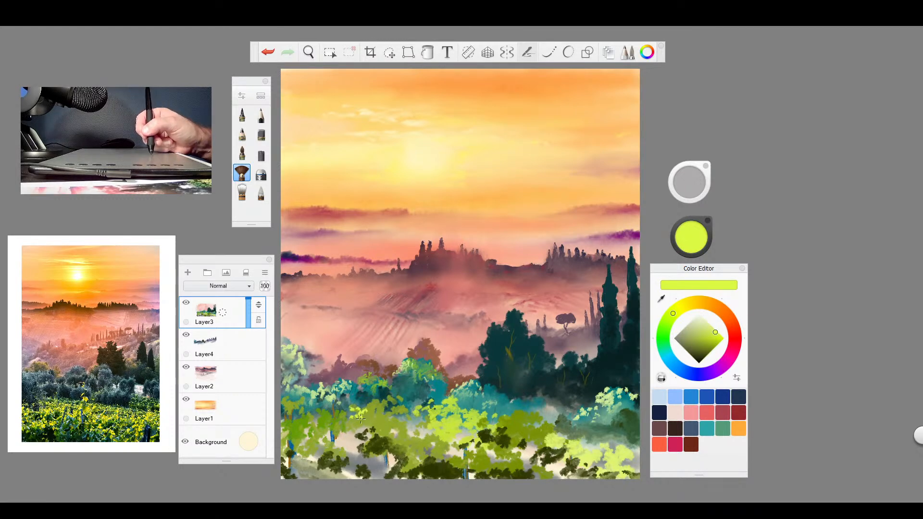
{"action": "left_click_drag", "start_coordinate": [374, 417], "coordinate": [378, 415]}
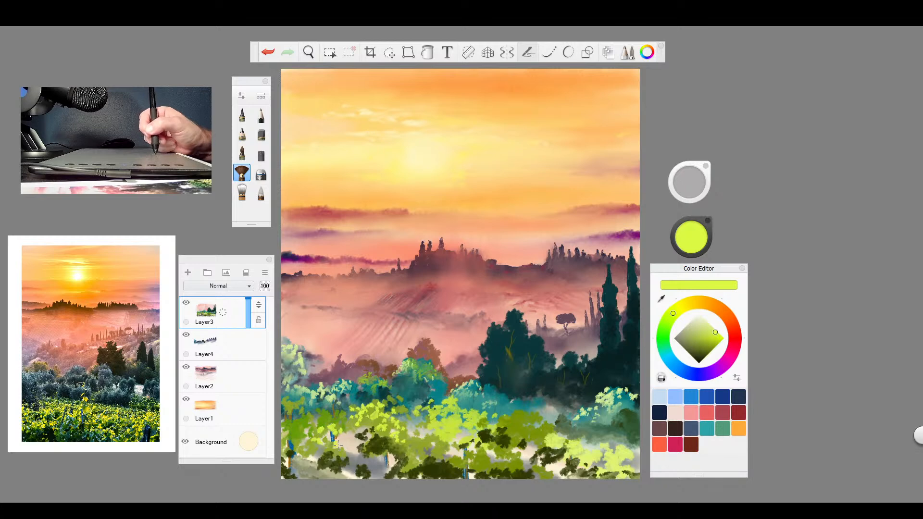
- Draw a twisting dark-brown vine stem down the left side of the canvas, with a thin side branch over the misty valley
{"action": "left_click", "coordinate": [243, 114]}
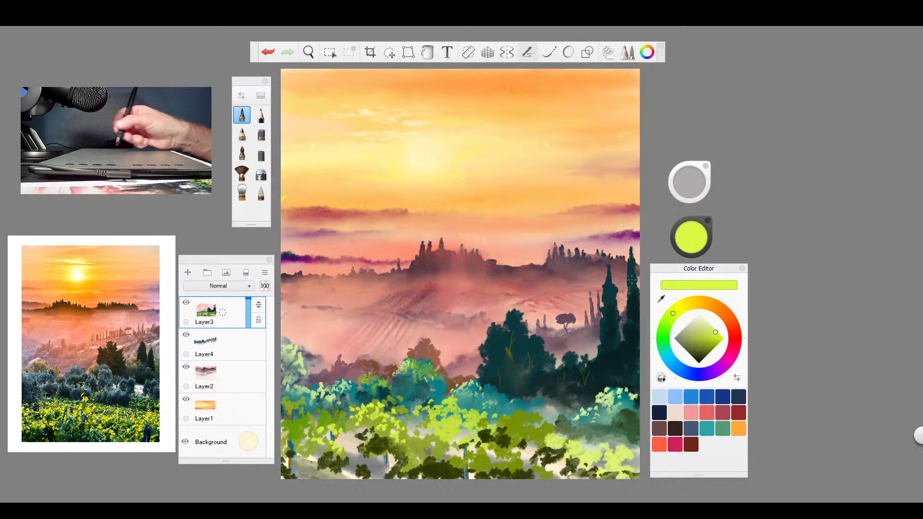
{"action": "left_click", "coordinate": [707, 355]}
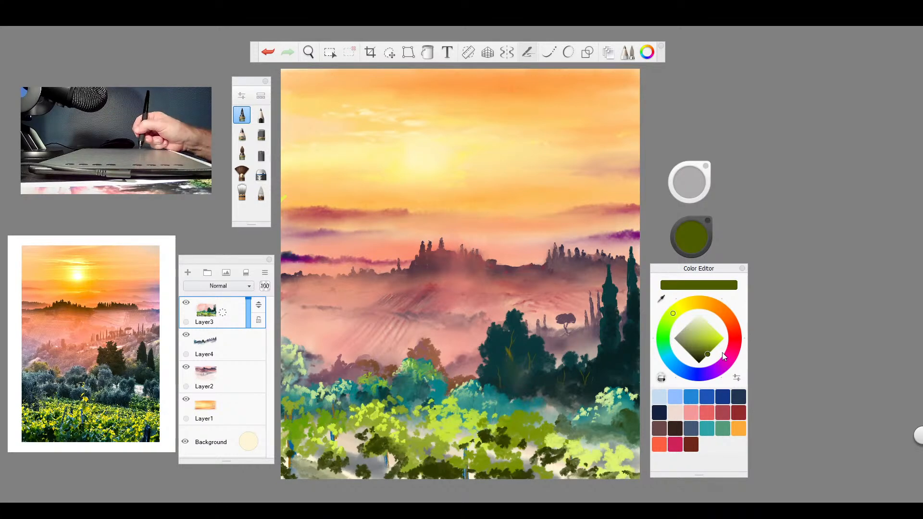
{"action": "left_click", "coordinate": [705, 302]}
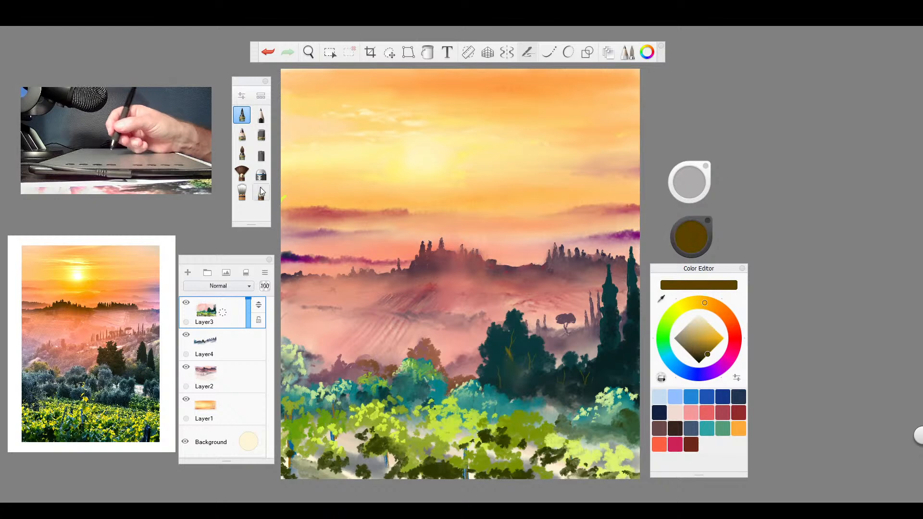
{"action": "mouse_move", "coordinate": [277, 196]}
{"action": "left_mouse_down"}
{"action": "mouse_move", "coordinate": [291, 200]}
{"action": "mouse_move", "coordinate": [299, 245]}
{"action": "mouse_move", "coordinate": [297, 315]}
{"action": "left_mouse_up"}
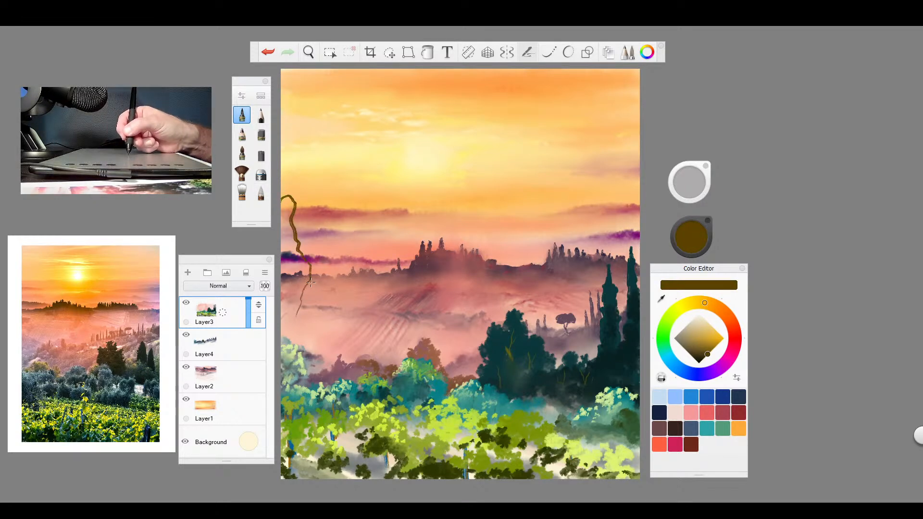
{"action": "left_click_drag", "start_coordinate": [311, 280], "coordinate": [350, 291]}
- Add thin curling brown tendrils to the vine's upper end and side branch, and extend the stem down to the bushes
{"action": "mouse_move", "coordinate": [308, 196]}
{"action": "left_mouse_down"}
{"action": "mouse_move", "coordinate": [295, 204]}
{"action": "mouse_move", "coordinate": [338, 229]}
{"action": "left_mouse_up"}
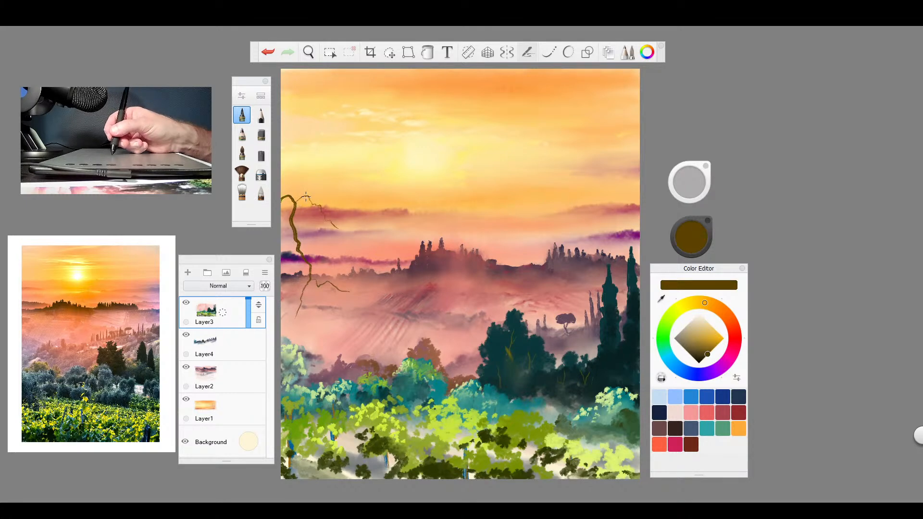
{"action": "left_click_drag", "start_coordinate": [309, 195], "coordinate": [288, 187]}
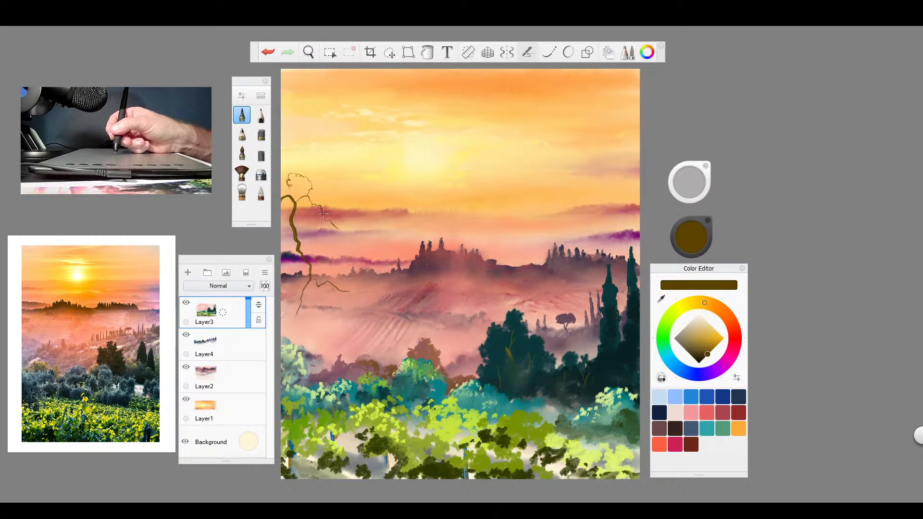
{"action": "left_click_drag", "start_coordinate": [325, 211], "coordinate": [338, 199]}
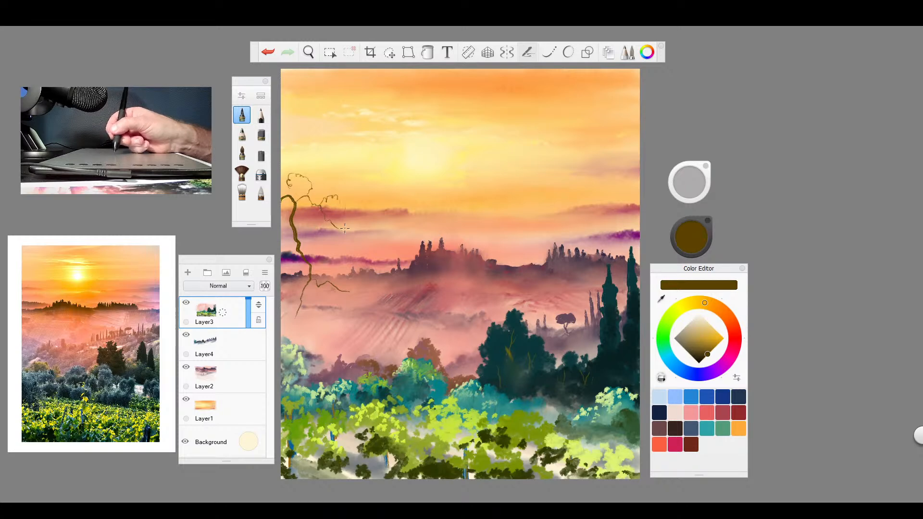
{"action": "left_click_drag", "start_coordinate": [298, 316], "coordinate": [311, 342]}
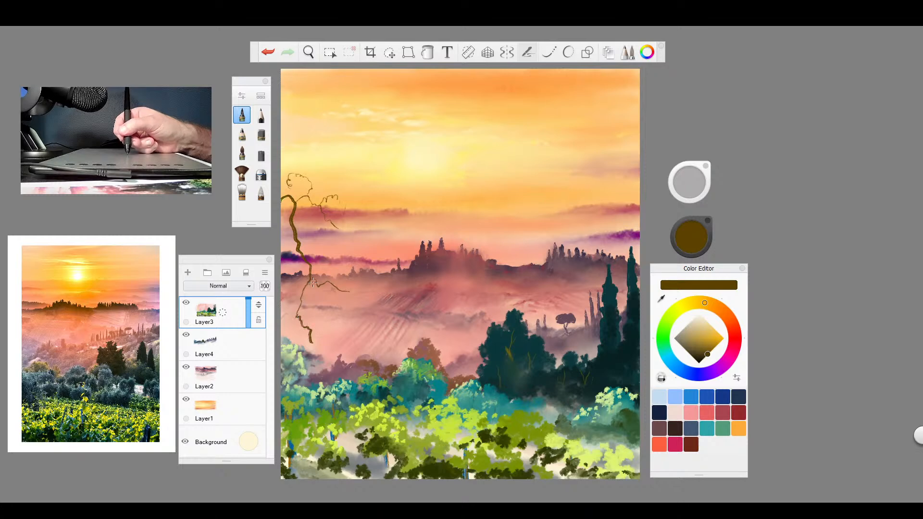
{"action": "left_click_drag", "start_coordinate": [349, 303], "coordinate": [371, 312]}
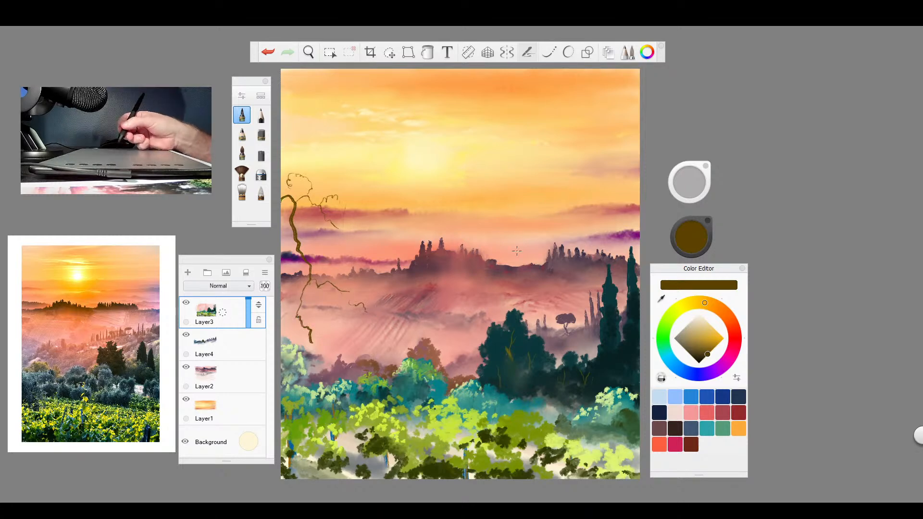
- Add a new layer and paint a bright lime-green grape leaf at the tip of the vine's upper tendril
{"action": "left_click", "coordinate": [241, 173]}
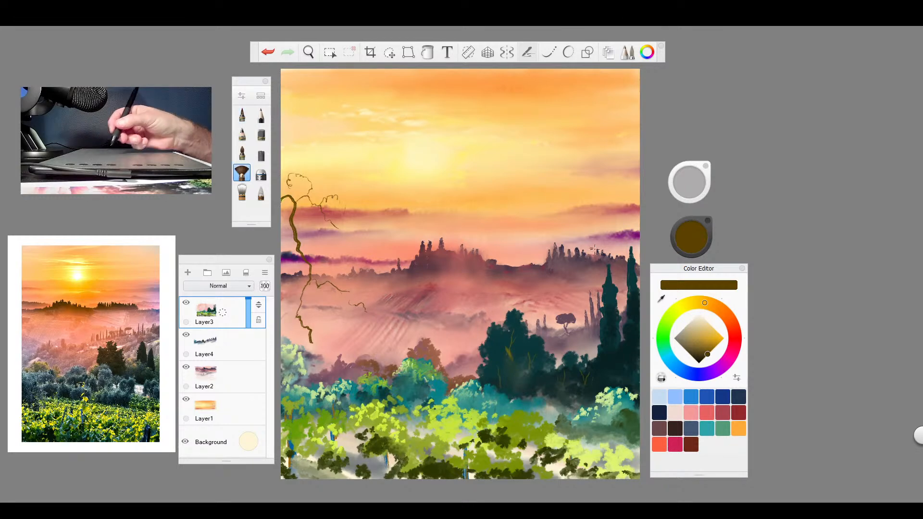
{"action": "left_click", "coordinate": [669, 317]}
{"action": "mouse_move", "coordinate": [699, 339]}
{"action": "left_mouse_down"}
{"action": "mouse_move", "coordinate": [711, 325]}
{"action": "mouse_move", "coordinate": [717, 341]}
{"action": "left_mouse_up"}
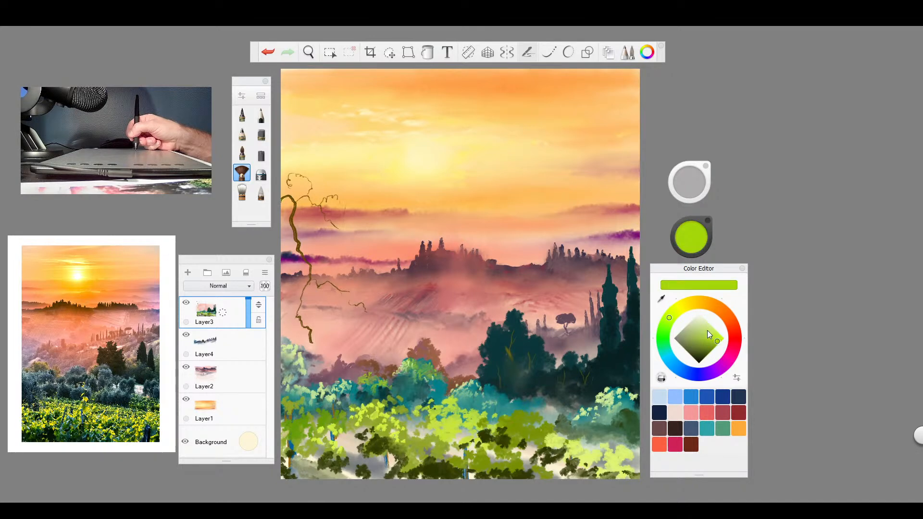
{"action": "left_click_drag", "start_coordinate": [342, 227], "coordinate": [334, 234]}
{"action": "left_click", "coordinate": [188, 273]}
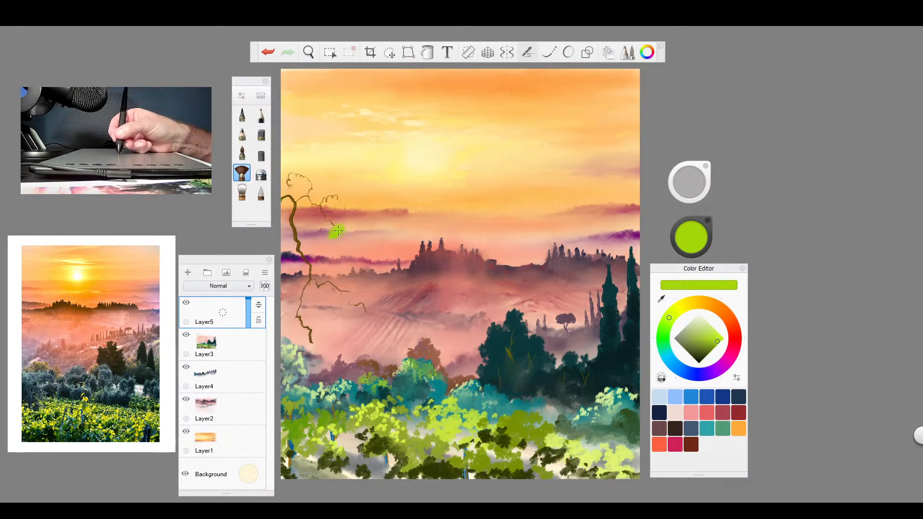
{"action": "left_click_drag", "start_coordinate": [338, 231], "coordinate": [344, 229]}
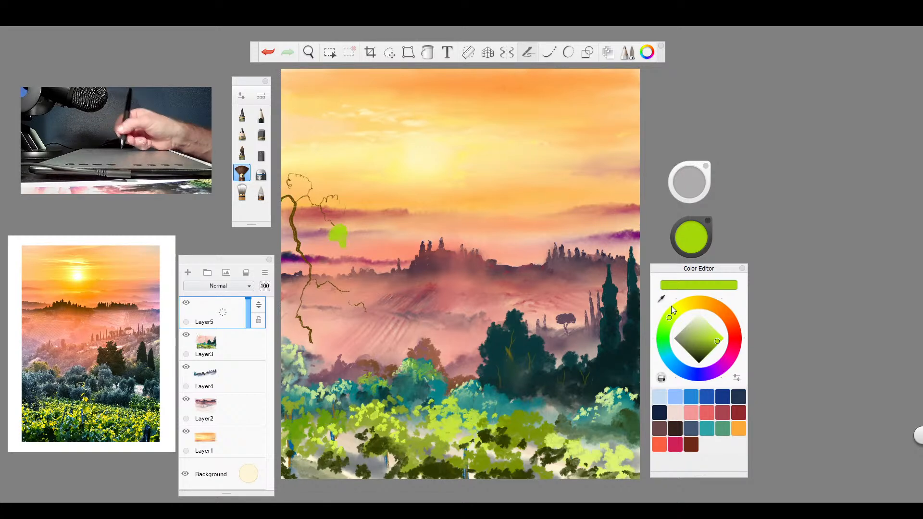
- Paint clusters of medium olive-green leaves along the vine's tendrils, side branch and lower stem
{"action": "left_click", "coordinate": [711, 348]}
{"action": "mouse_move", "coordinate": [338, 283]}
{"action": "left_mouse_down"}
{"action": "mouse_move", "coordinate": [333, 304]}
{"action": "mouse_move", "coordinate": [335, 293]}
{"action": "left_mouse_up"}
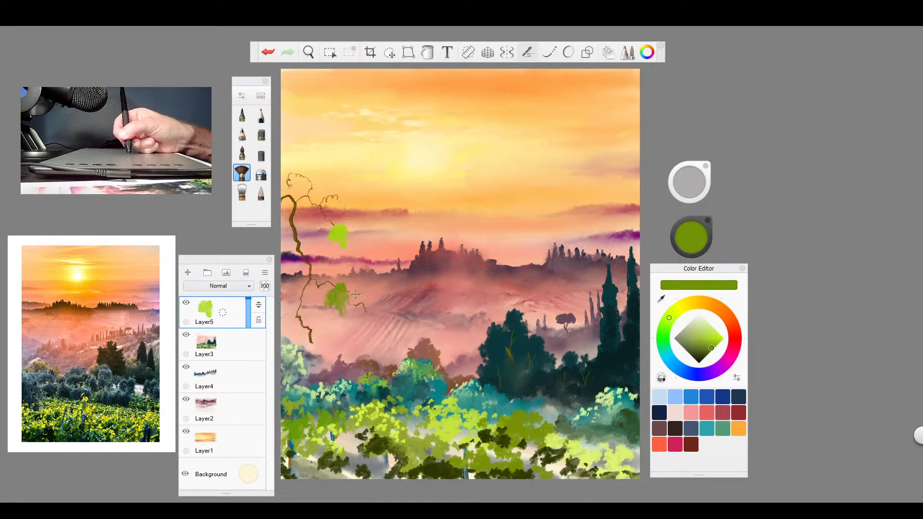
{"action": "left_click_drag", "start_coordinate": [355, 295], "coordinate": [362, 307]}
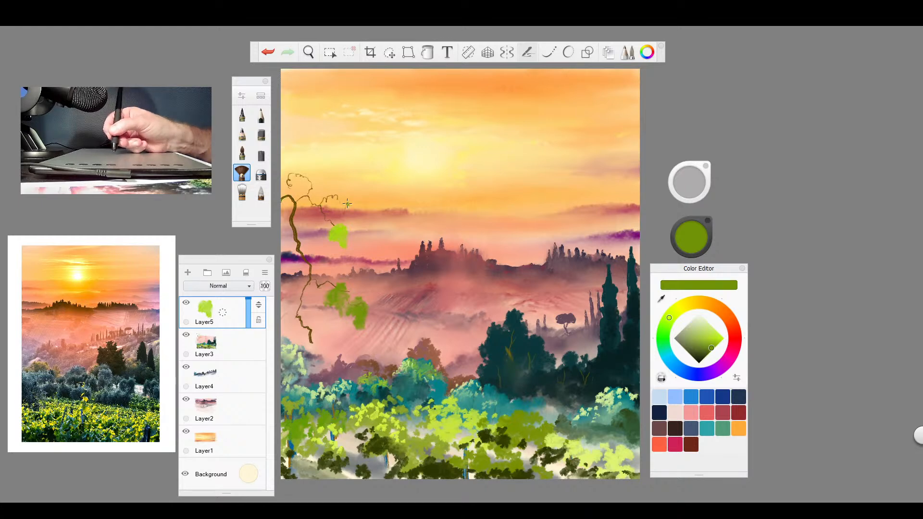
{"action": "mouse_move", "coordinate": [345, 206]}
{"action": "left_mouse_down"}
{"action": "mouse_move", "coordinate": [354, 198]}
{"action": "mouse_move", "coordinate": [335, 224]}
{"action": "mouse_move", "coordinate": [355, 226]}
{"action": "left_mouse_up"}
{"action": "mouse_move", "coordinate": [294, 275]}
{"action": "left_mouse_down"}
{"action": "mouse_move", "coordinate": [319, 255]}
{"action": "mouse_move", "coordinate": [328, 262]}
{"action": "left_mouse_up"}
{"action": "mouse_move", "coordinate": [308, 321]}
{"action": "left_mouse_down"}
{"action": "mouse_move", "coordinate": [321, 330]}
{"action": "mouse_move", "coordinate": [314, 351]}
{"action": "mouse_move", "coordinate": [332, 353]}
{"action": "left_mouse_up"}
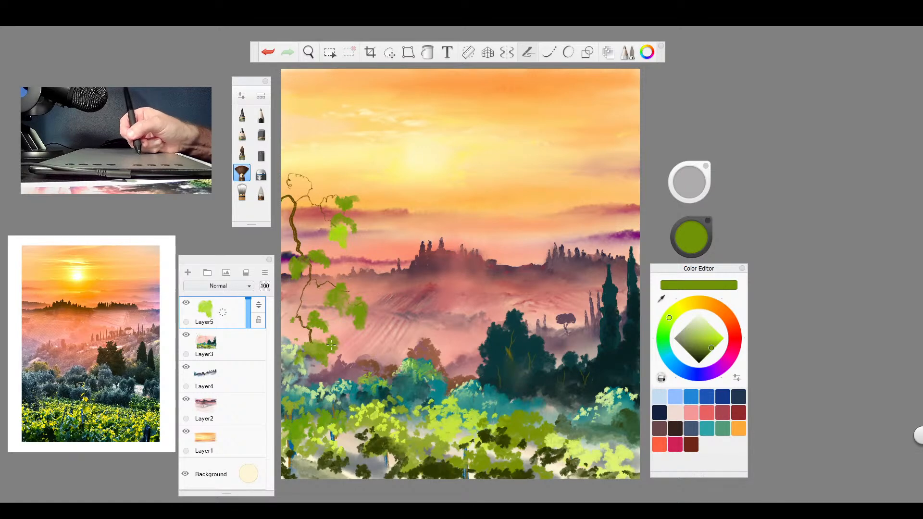
{"action": "left_click_drag", "start_coordinate": [331, 344], "coordinate": [338, 342]}
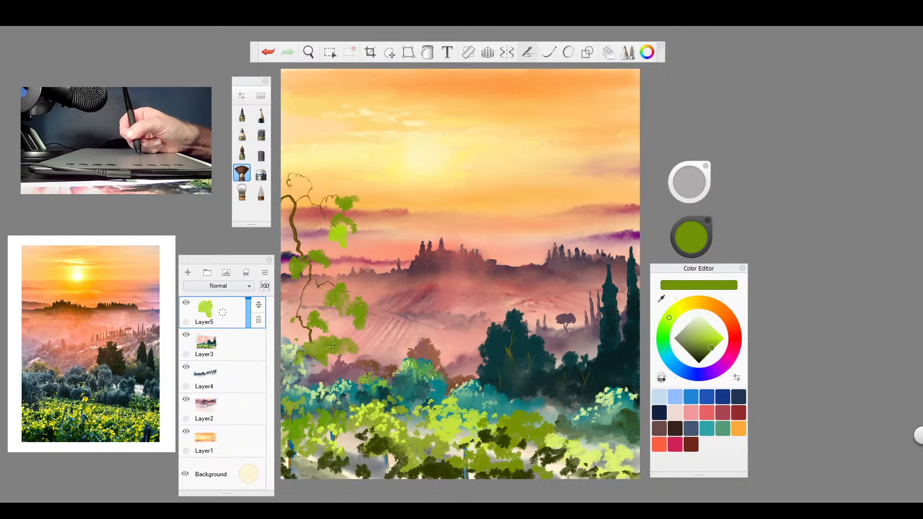
{"action": "mouse_move", "coordinate": [331, 344]}
{"action": "left_mouse_down"}
{"action": "mouse_move", "coordinate": [343, 344]}
{"action": "mouse_move", "coordinate": [293, 325]}
{"action": "mouse_move", "coordinate": [302, 324]}
{"action": "left_mouse_up"}
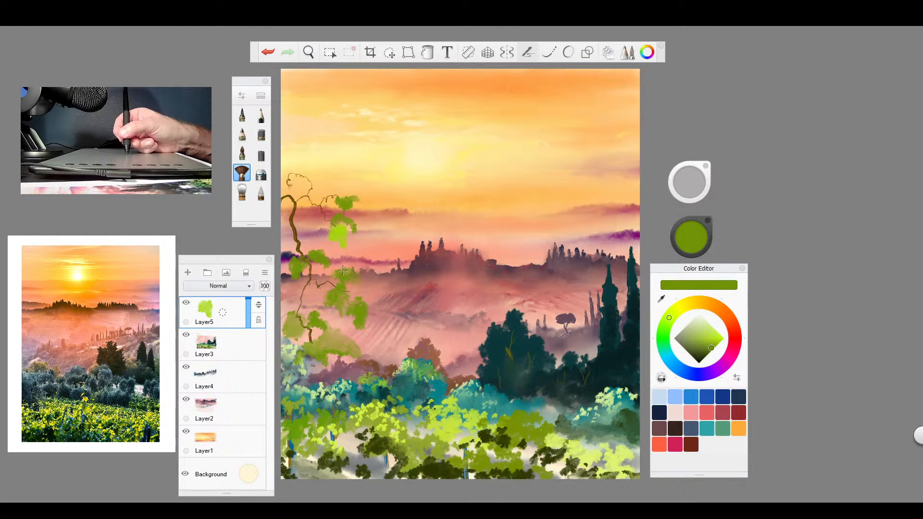
- Outline the vine leaves and draw their veins and fine tendrils with thin, very dark green pencil lines
{"action": "left_click", "coordinate": [261, 116]}
{"action": "left_click_drag", "start_coordinate": [709, 350], "coordinate": [695, 359]}
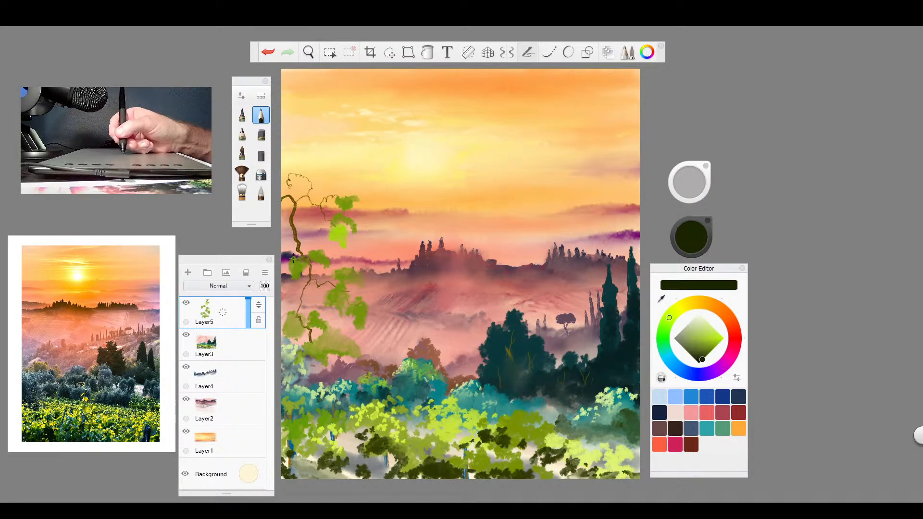
{"action": "mouse_move", "coordinate": [293, 258]}
{"action": "left_mouse_down"}
{"action": "mouse_move", "coordinate": [294, 282]}
{"action": "mouse_move", "coordinate": [310, 259]}
{"action": "left_mouse_up"}
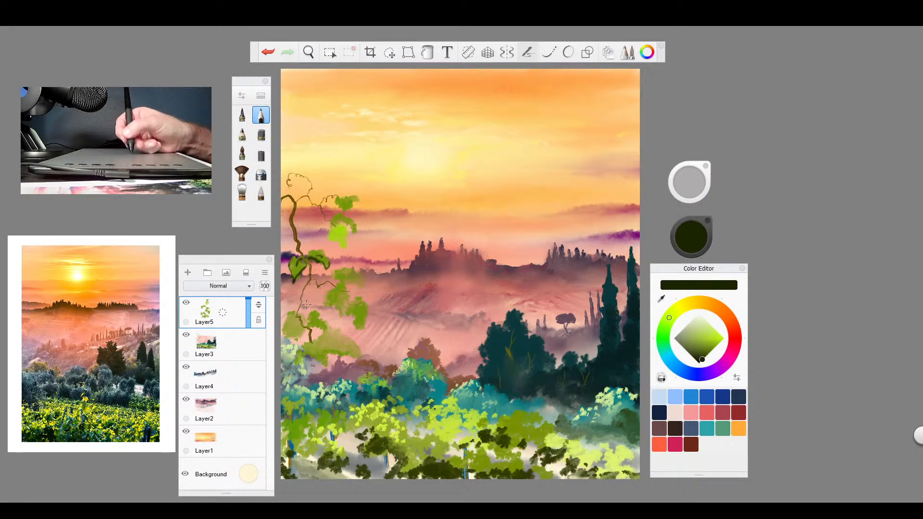
{"action": "left_click_drag", "start_coordinate": [295, 313], "coordinate": [303, 343]}
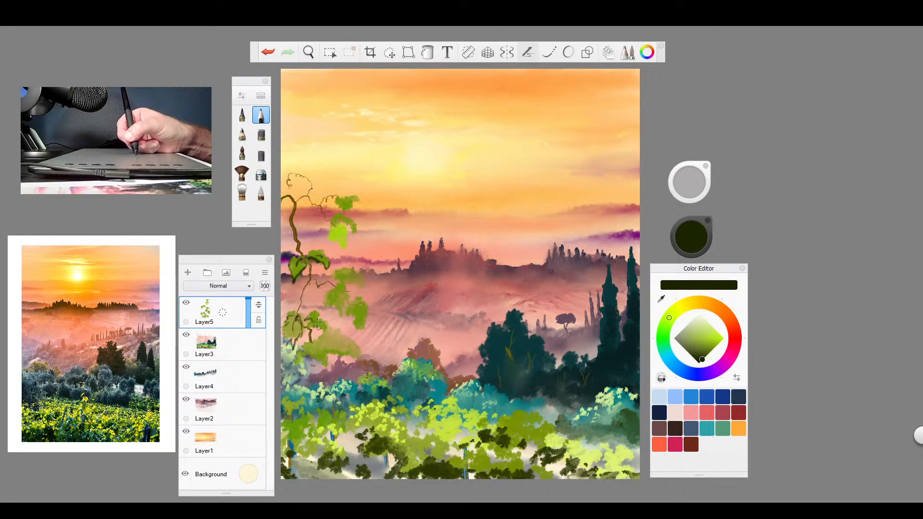
{"action": "mouse_move", "coordinate": [318, 360]}
{"action": "left_mouse_down"}
{"action": "mouse_move", "coordinate": [311, 344]}
{"action": "mouse_move", "coordinate": [328, 370]}
{"action": "mouse_move", "coordinate": [362, 360]}
{"action": "left_mouse_up"}
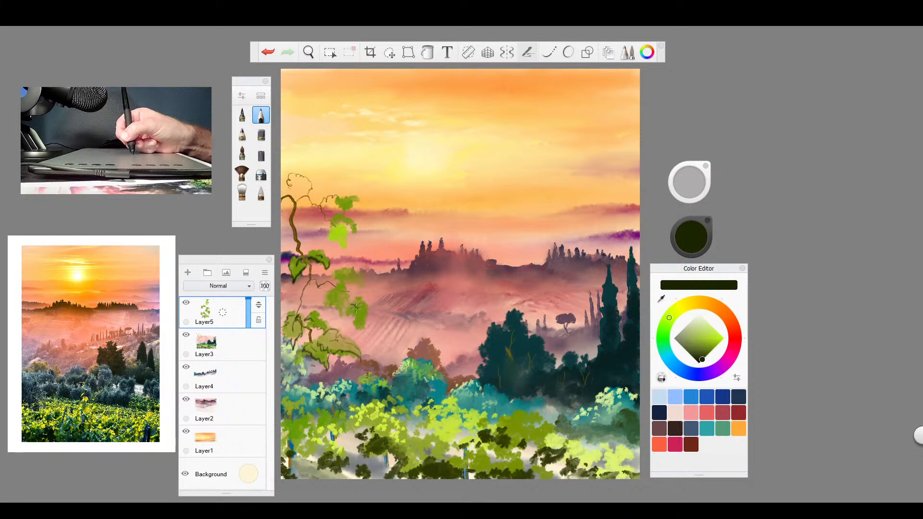
{"action": "left_click_drag", "start_coordinate": [357, 311], "coordinate": [361, 333]}
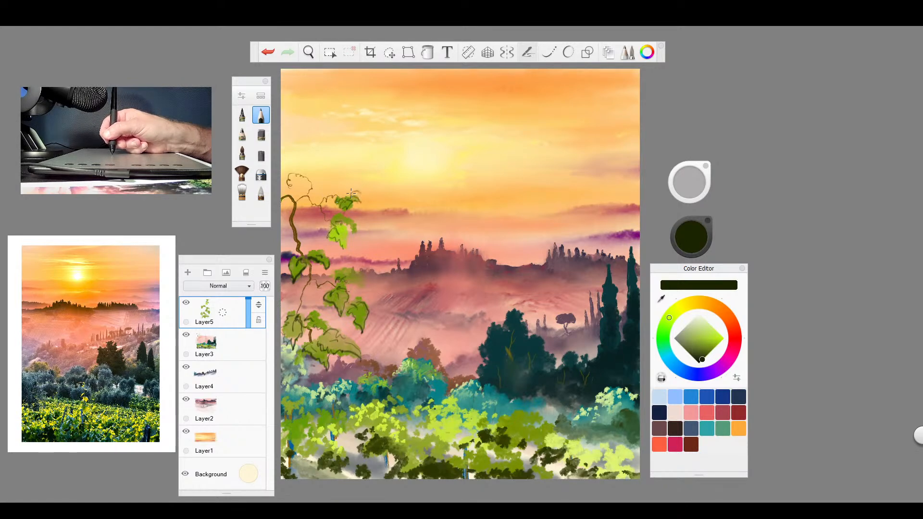
{"action": "left_click_drag", "start_coordinate": [351, 193], "coordinate": [368, 197]}
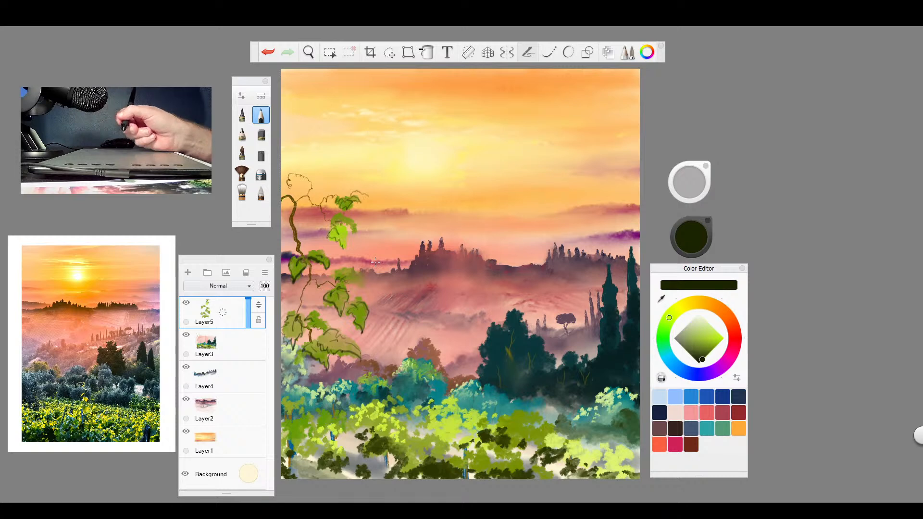
- Highlight the vine stem and leaves in pale yellow and soften the leaf shading with a small blending brush
{"action": "left_click", "coordinate": [678, 308]}
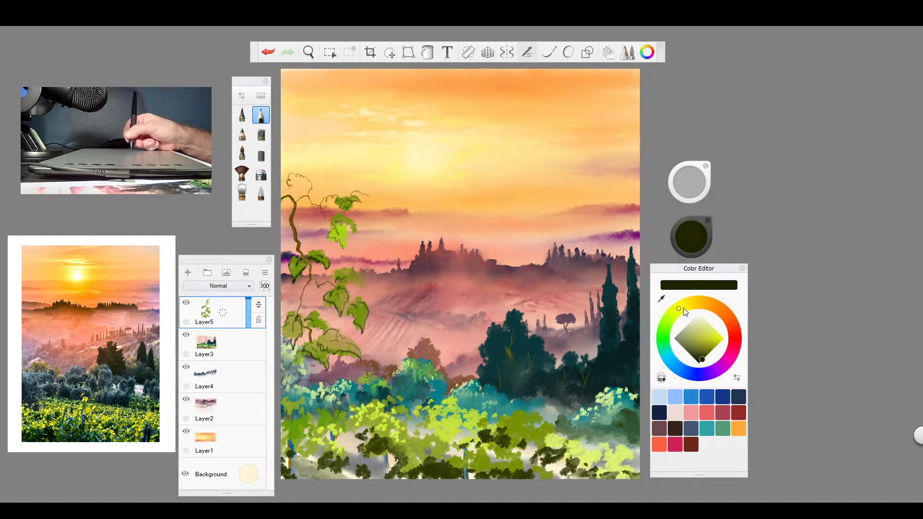
{"action": "left_click", "coordinate": [709, 326]}
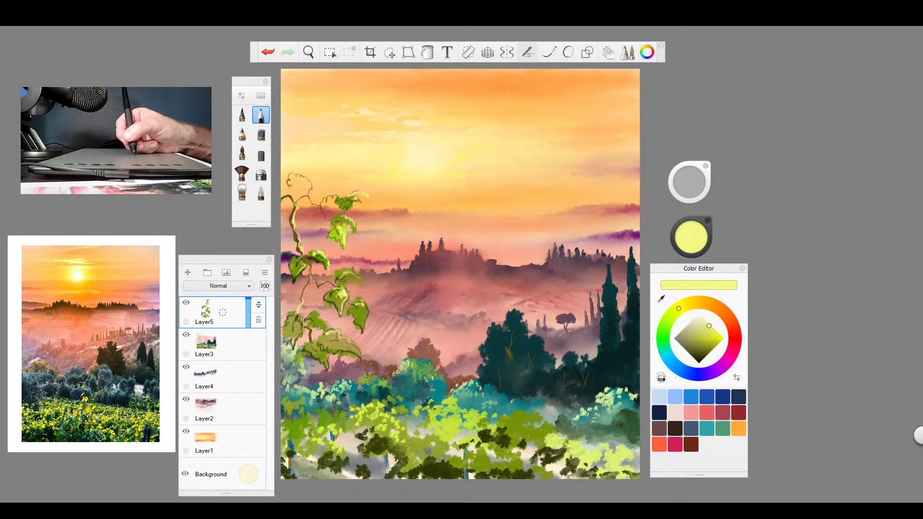
{"action": "left_click", "coordinate": [242, 192]}
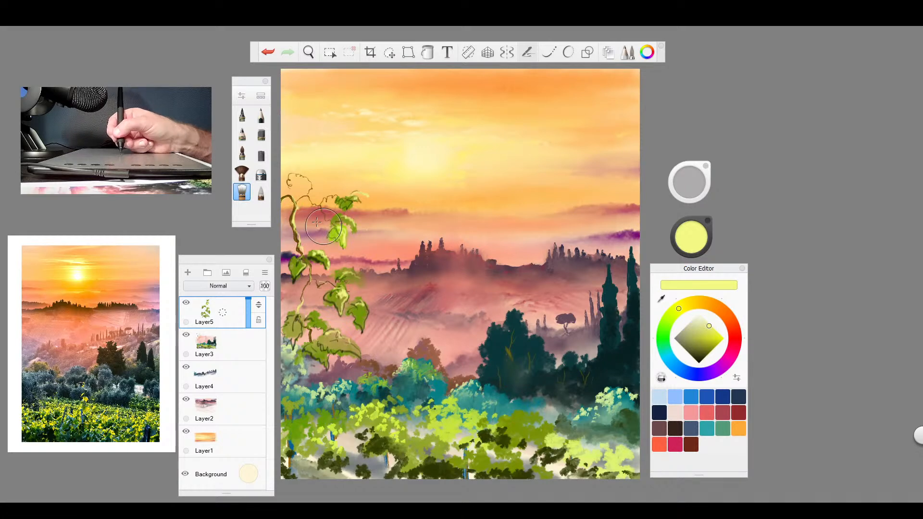
{"action": "left_click_drag", "start_coordinate": [689, 181], "coordinate": [690, 192]}
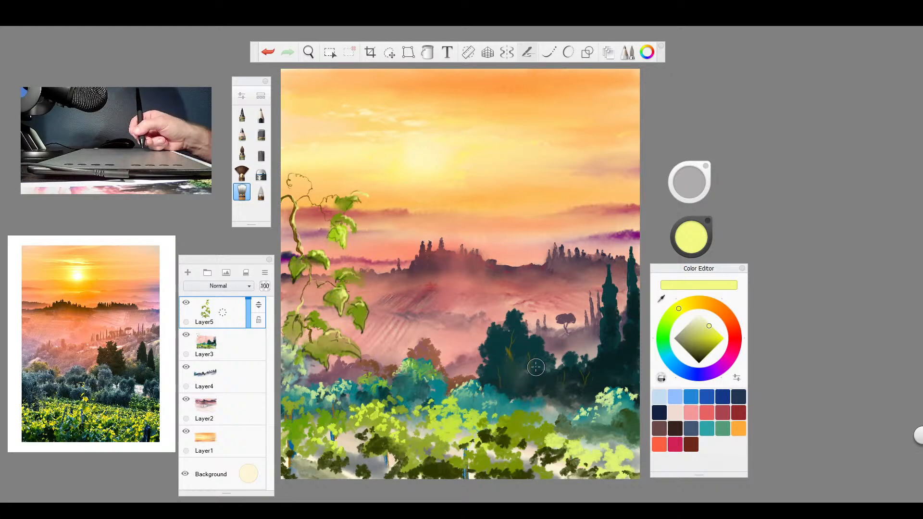
- Blend the pale ground and the foliage edges along the bottom of the vineyard on Layer3
{"action": "left_click", "coordinate": [259, 377]}
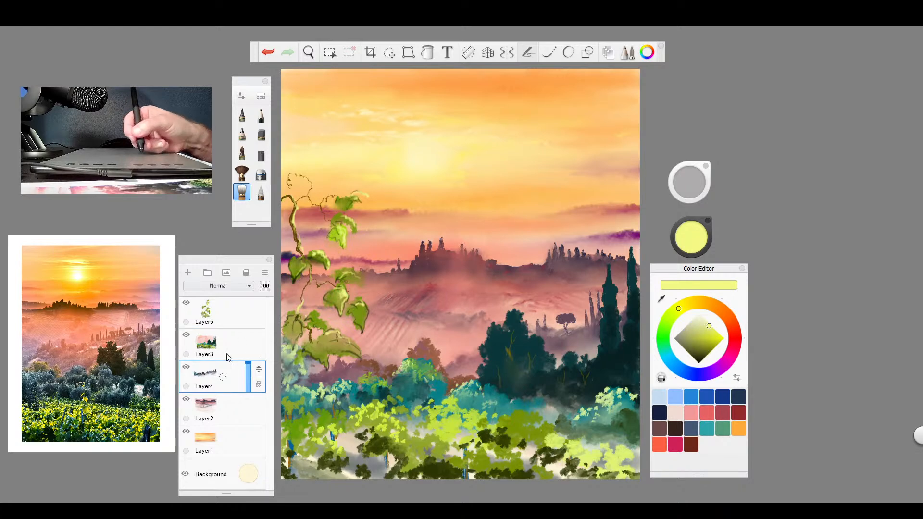
{"action": "left_click", "coordinate": [225, 349]}
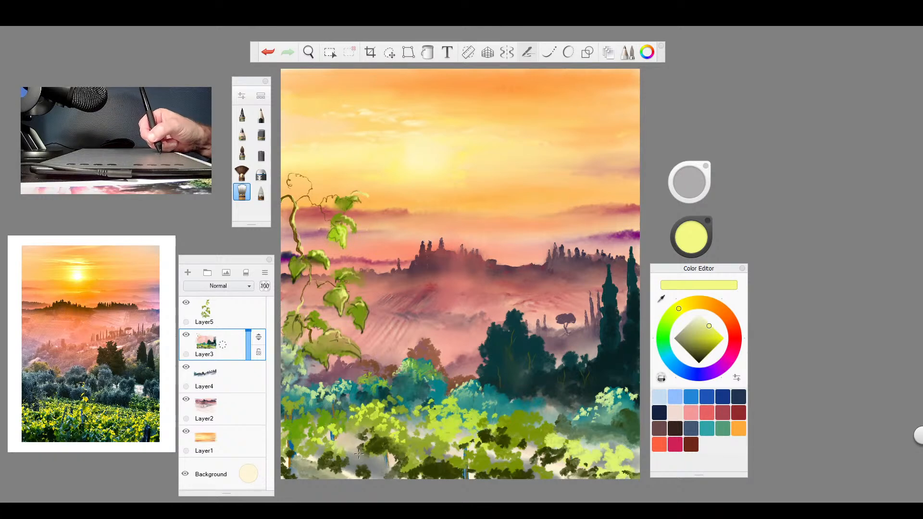
{"action": "mouse_move", "coordinate": [481, 454]}
{"action": "left_mouse_down"}
{"action": "mouse_move", "coordinate": [493, 447]}
{"action": "mouse_move", "coordinate": [484, 450]}
{"action": "left_mouse_up"}
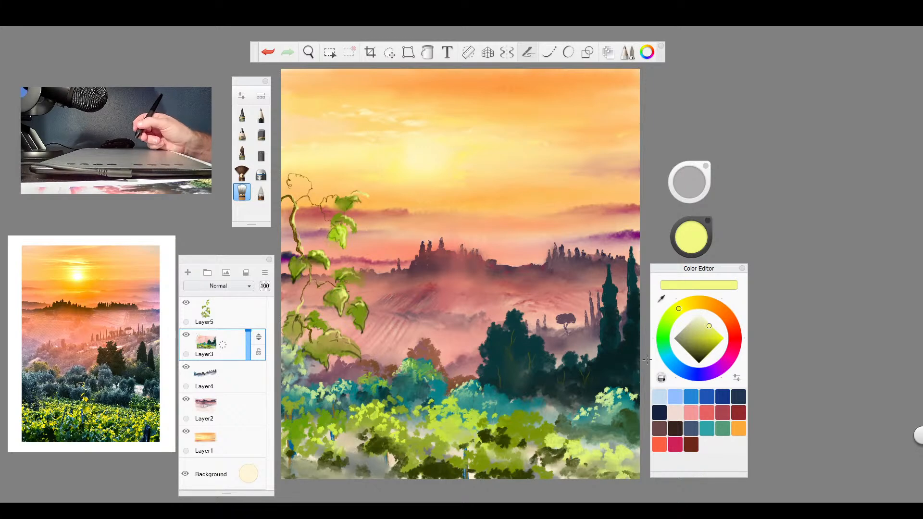
- Sign the painting with the artist's name in bright orange-red at the lower-right corner of the canvas
{"action": "left_click", "coordinate": [261, 114]}
{"action": "left_click", "coordinate": [741, 332]}
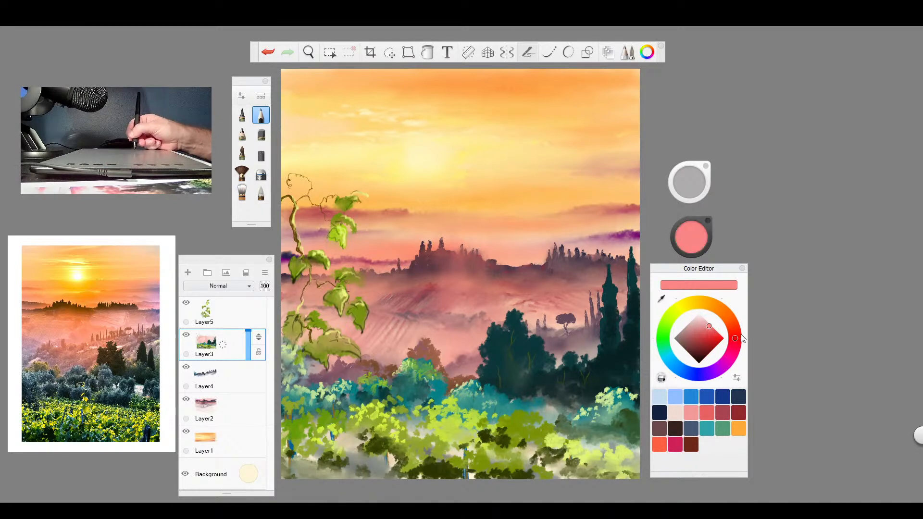
{"action": "left_click_drag", "start_coordinate": [743, 332], "coordinate": [720, 337]}
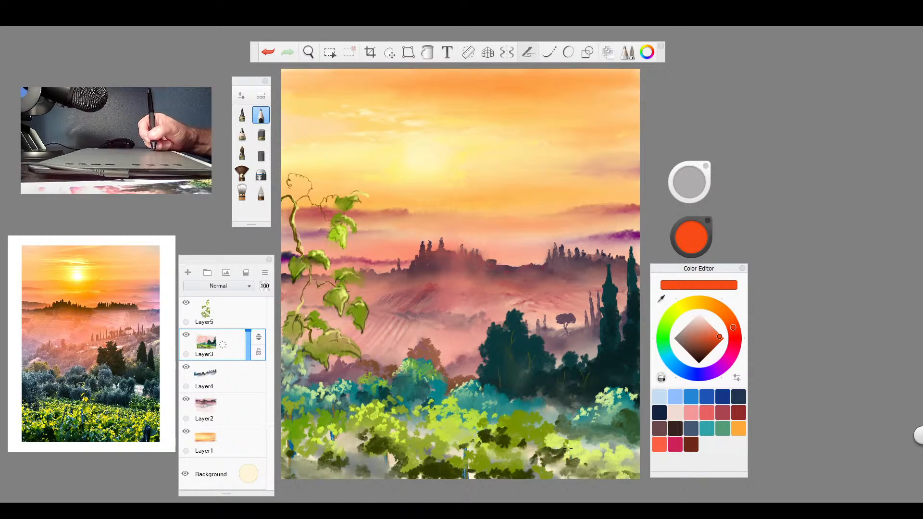
{"action": "mouse_move", "coordinate": [568, 447]}
{"action": "left_mouse_down"}
{"action": "mouse_move", "coordinate": [567, 459]}
{"action": "mouse_move", "coordinate": [606, 428]}
{"action": "mouse_move", "coordinate": [637, 419]}
{"action": "left_mouse_up"}
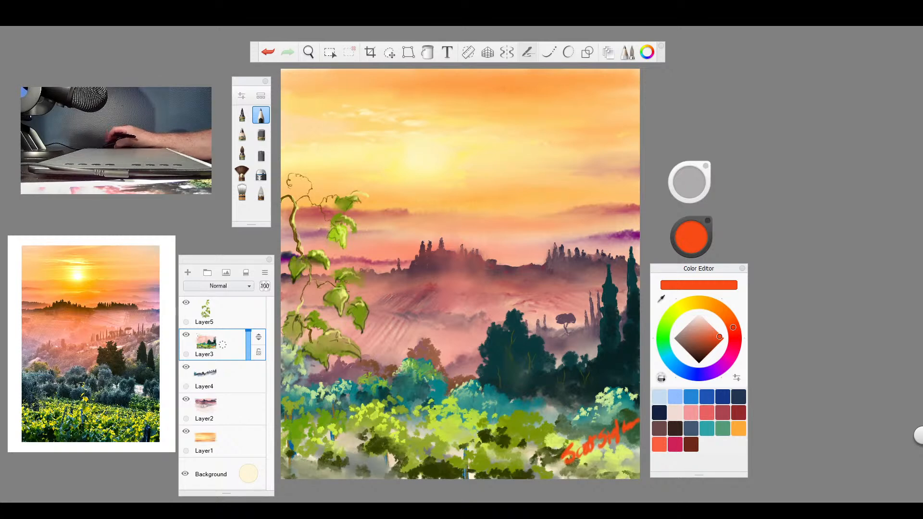
- Switch to the live stream's page in YouTube Studio
{"action": "key", "text": "alt+Tab"}
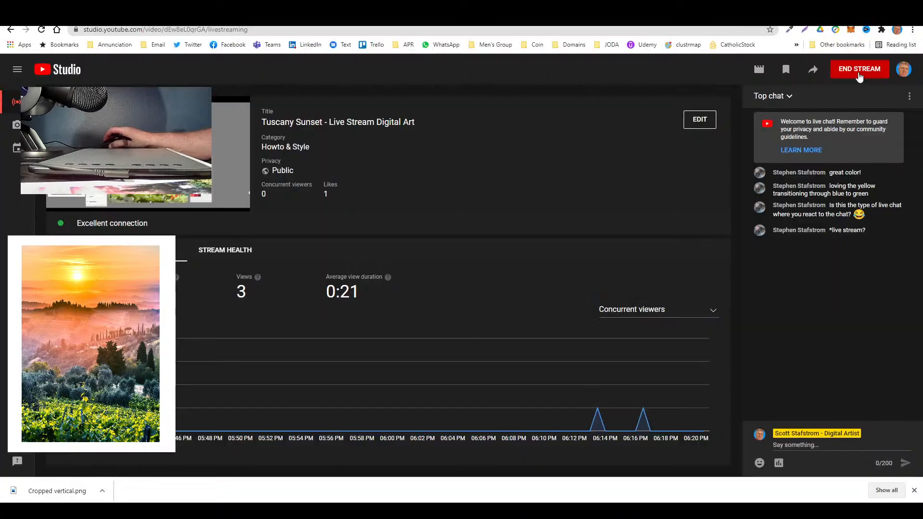